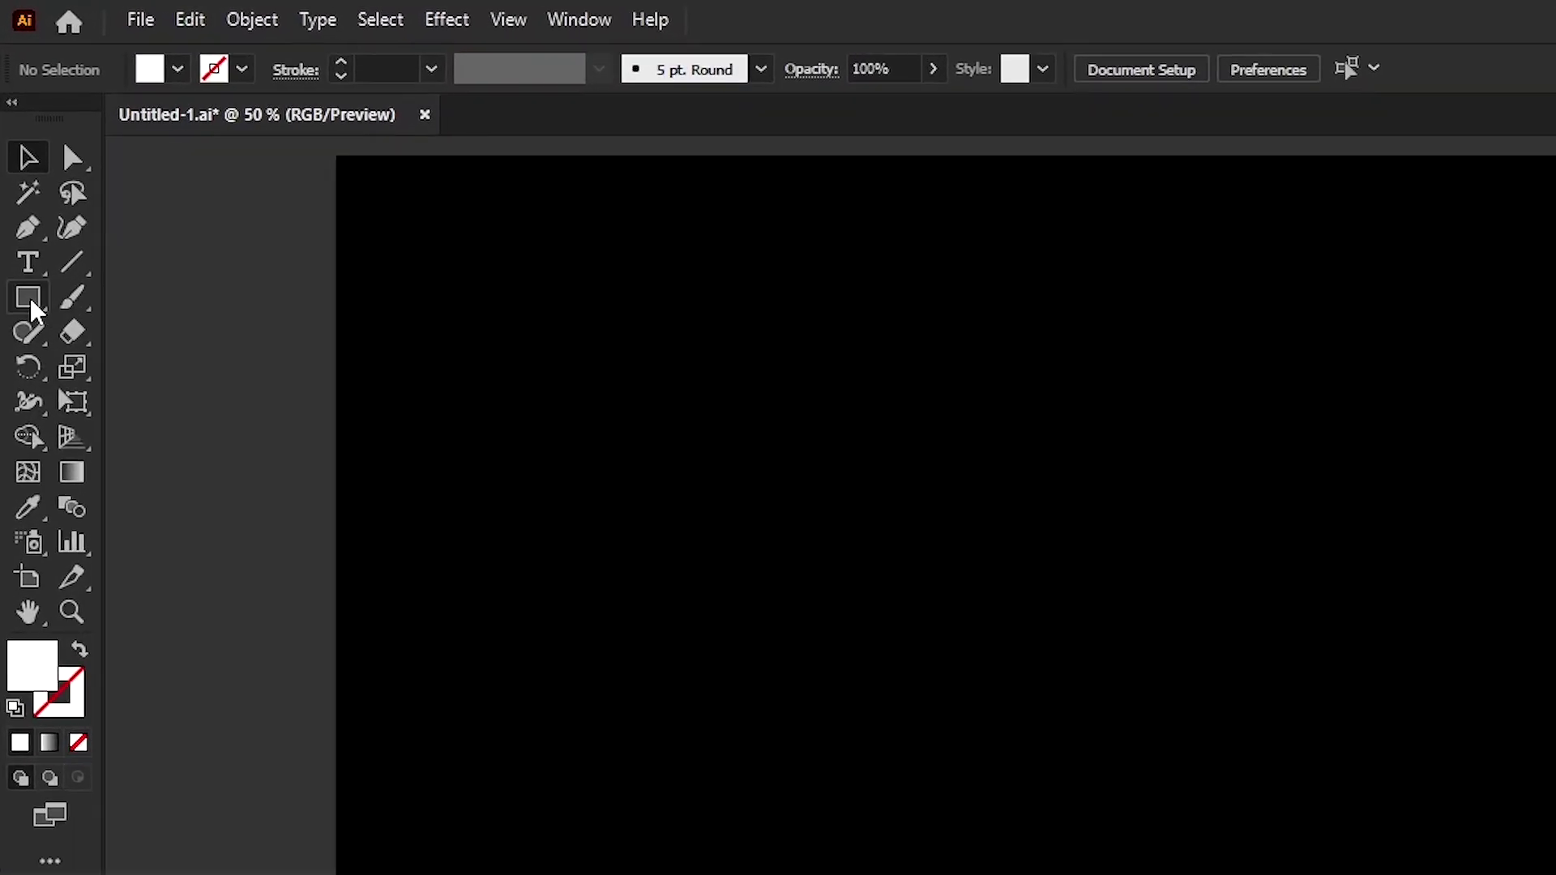
- Draw a white-filled circle about 1150 px in diameter on the black artboard with the Ellipse tool
{"action": "left_click", "coordinate": [29, 301]}
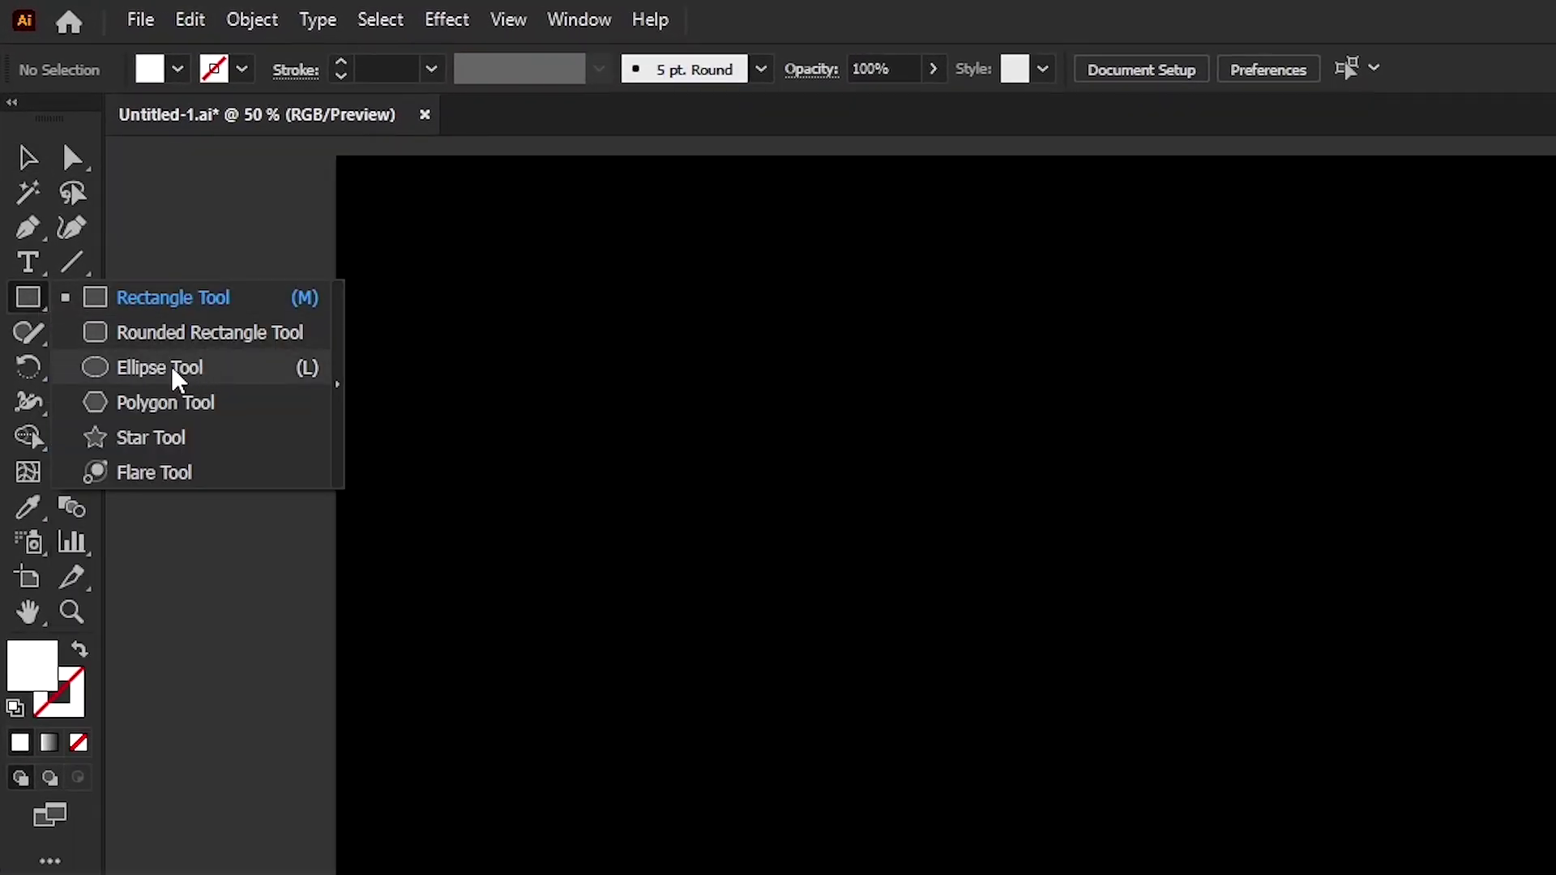
{"action": "key", "text": "l"}
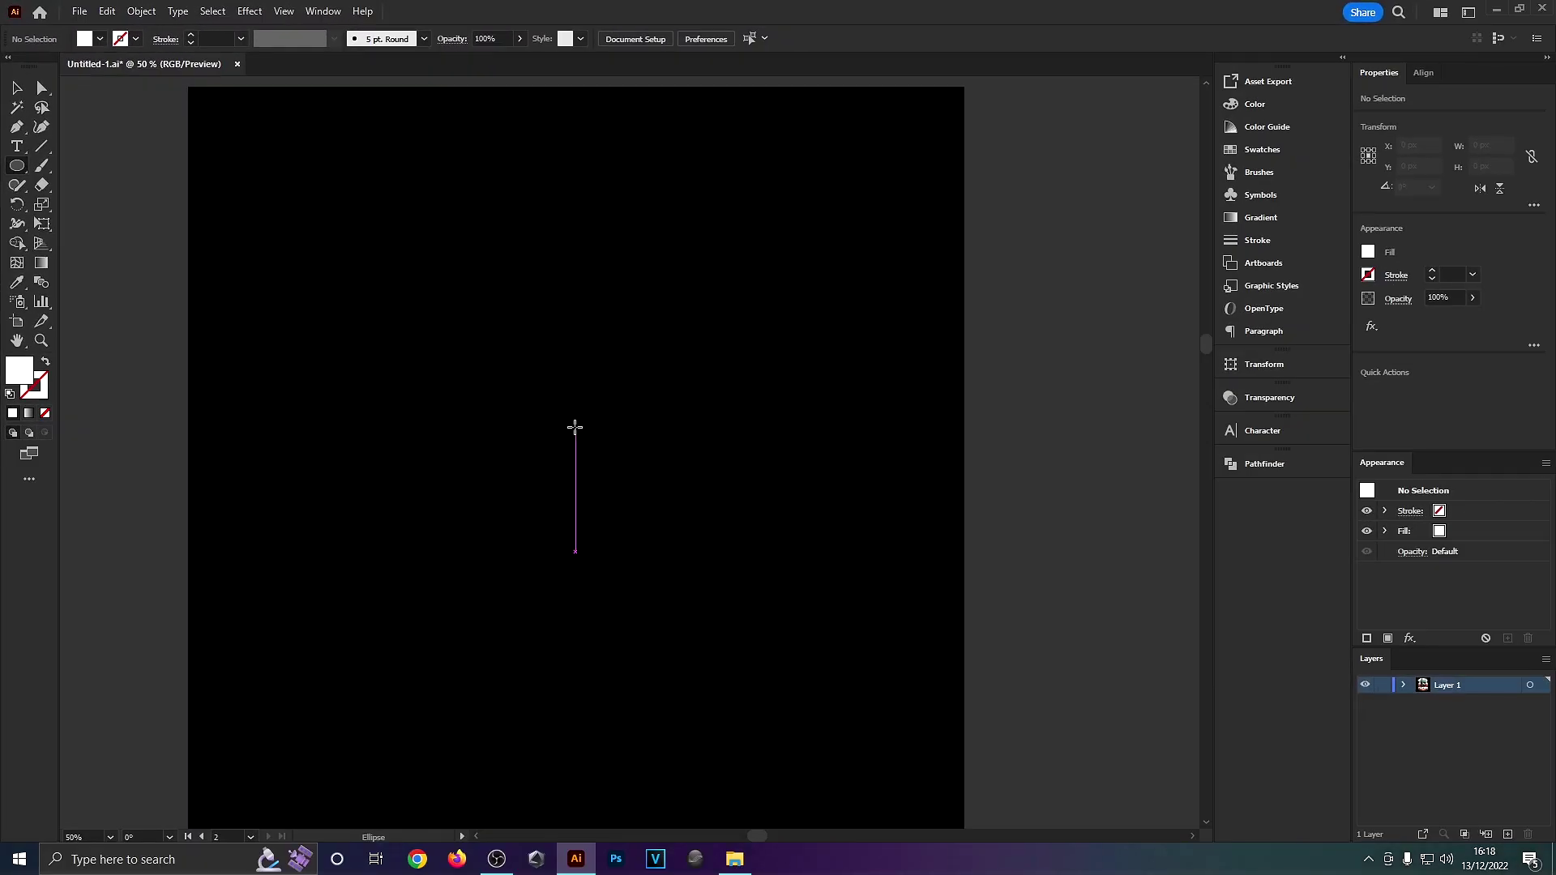
{"action": "left_click_drag", "start_coordinate": [575, 427], "coordinate": [864, 189]}
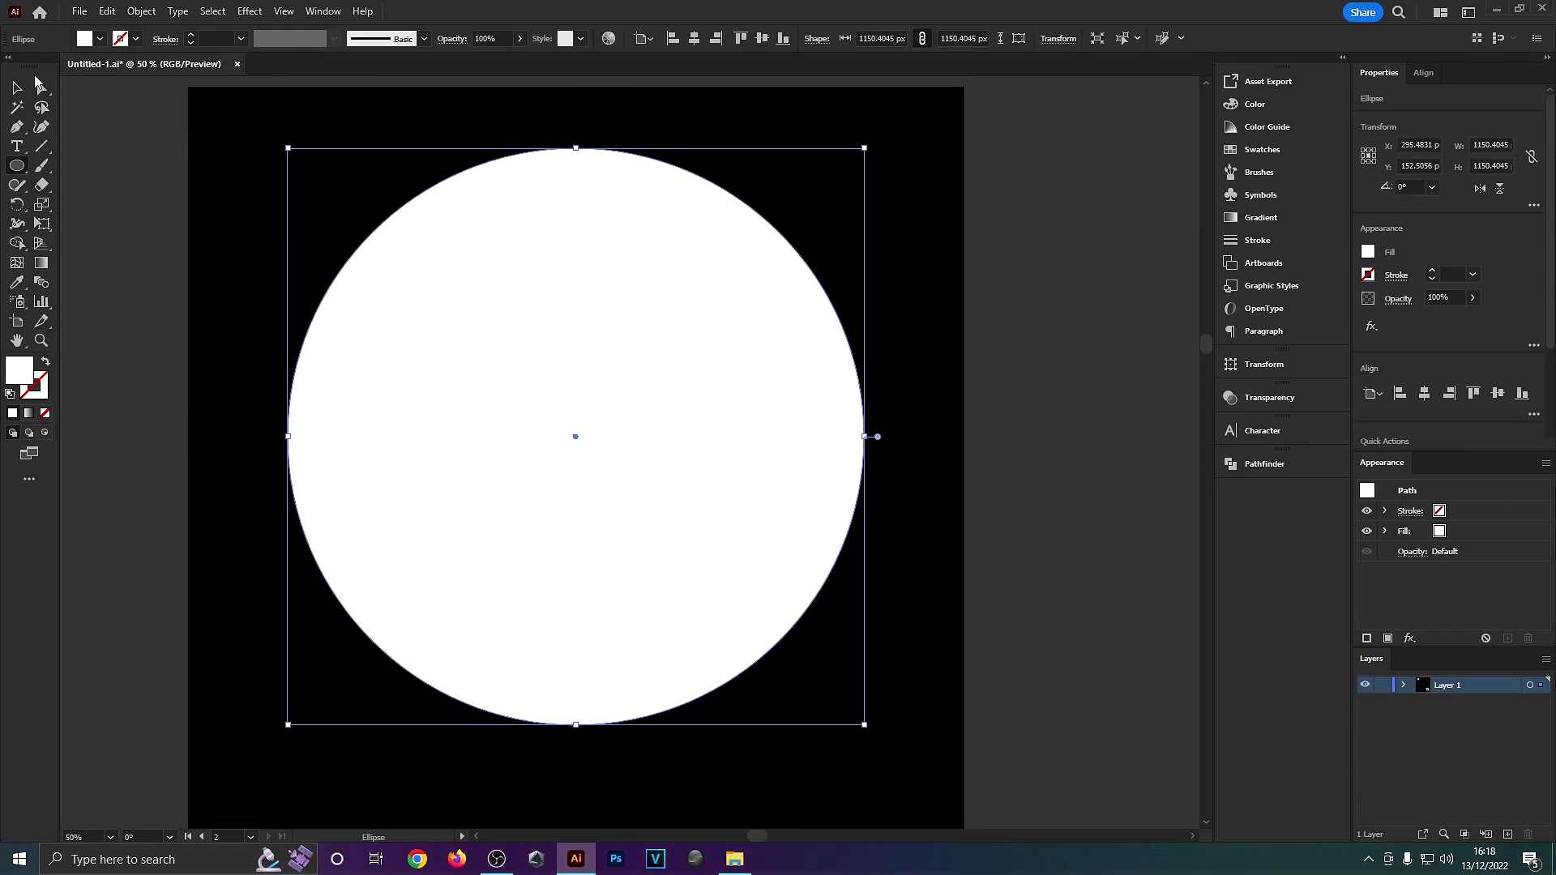
{"action": "key", "text": "v"}
{"action": "left_click_drag", "start_coordinate": [645, 134], "coordinate": [642, 164]}
{"action": "left_click", "coordinate": [451, 201]}
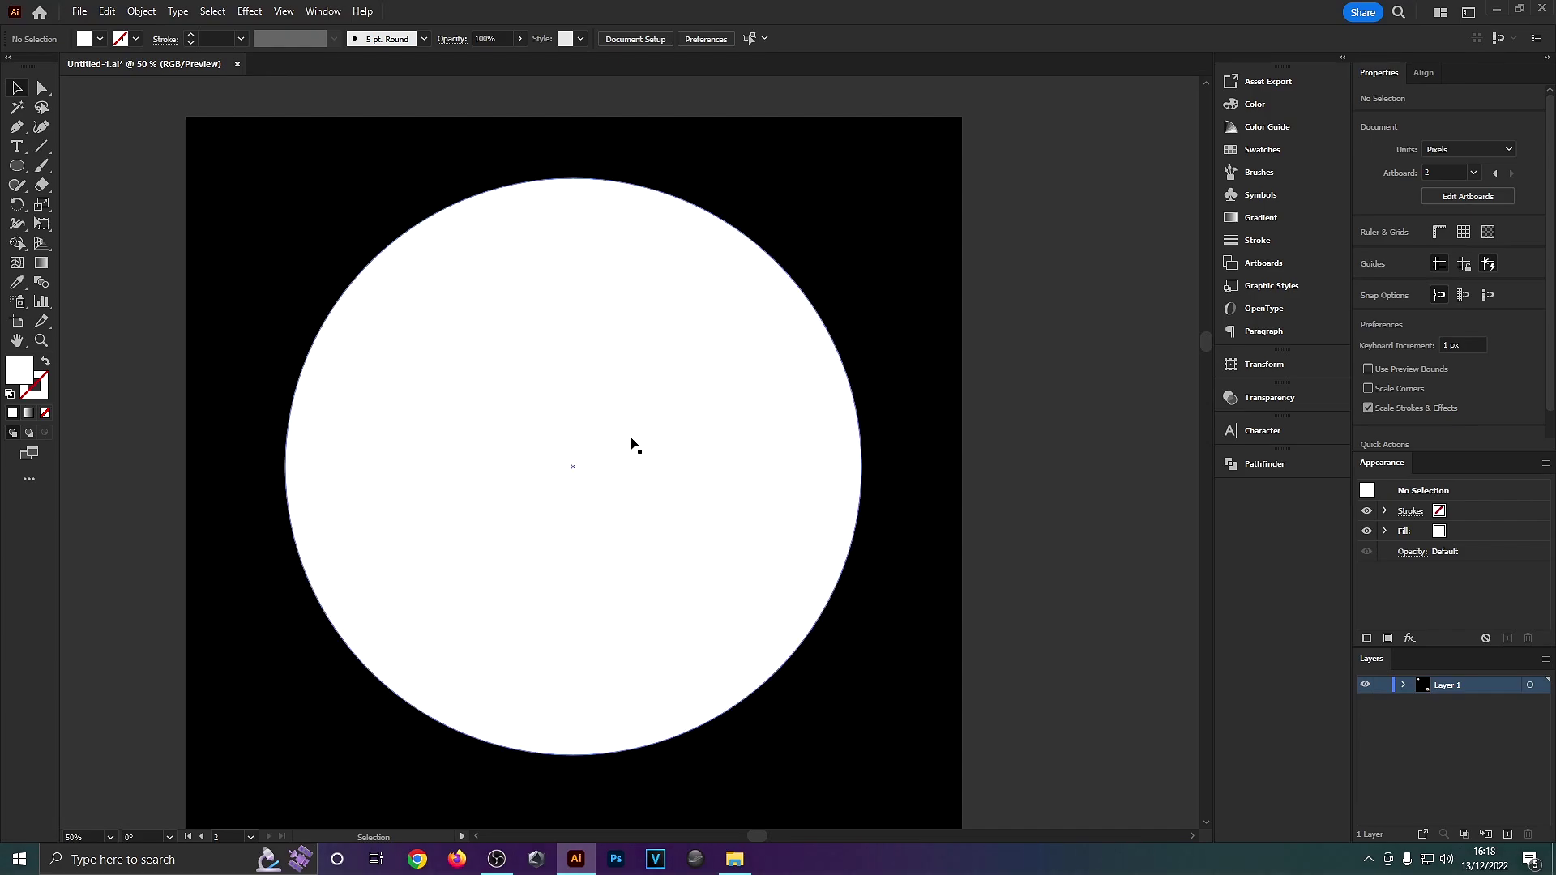
- Draw a thin black rectangle about 1480 px wide and 8 px high across the upper part of the circle
{"action": "left_click", "coordinate": [23, 171]}
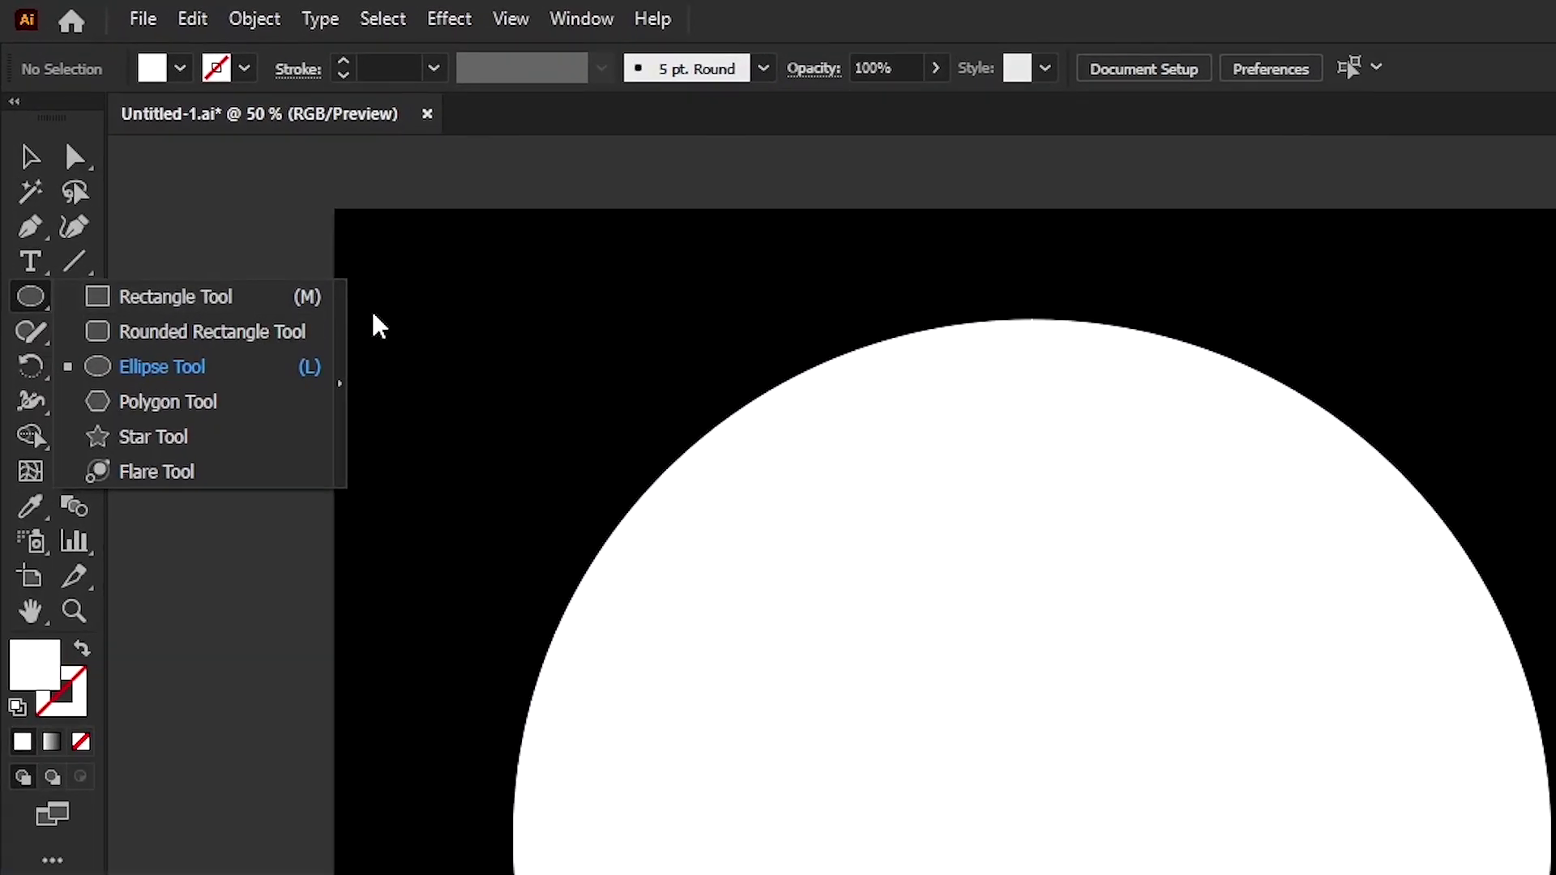
{"action": "left_click", "coordinate": [277, 300]}
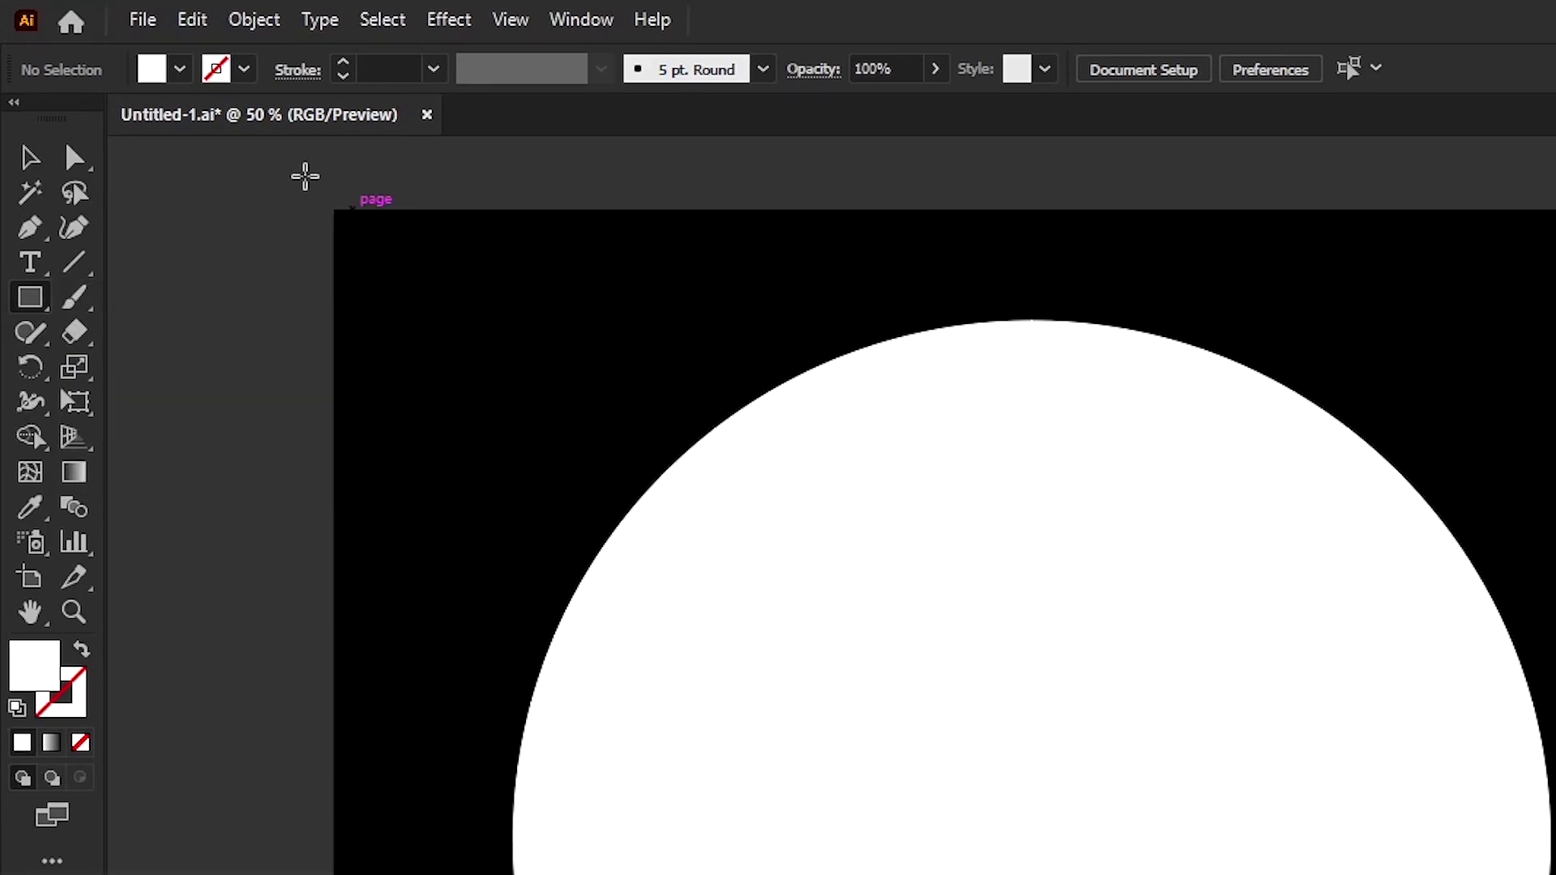
{"action": "left_click", "coordinate": [149, 75]}
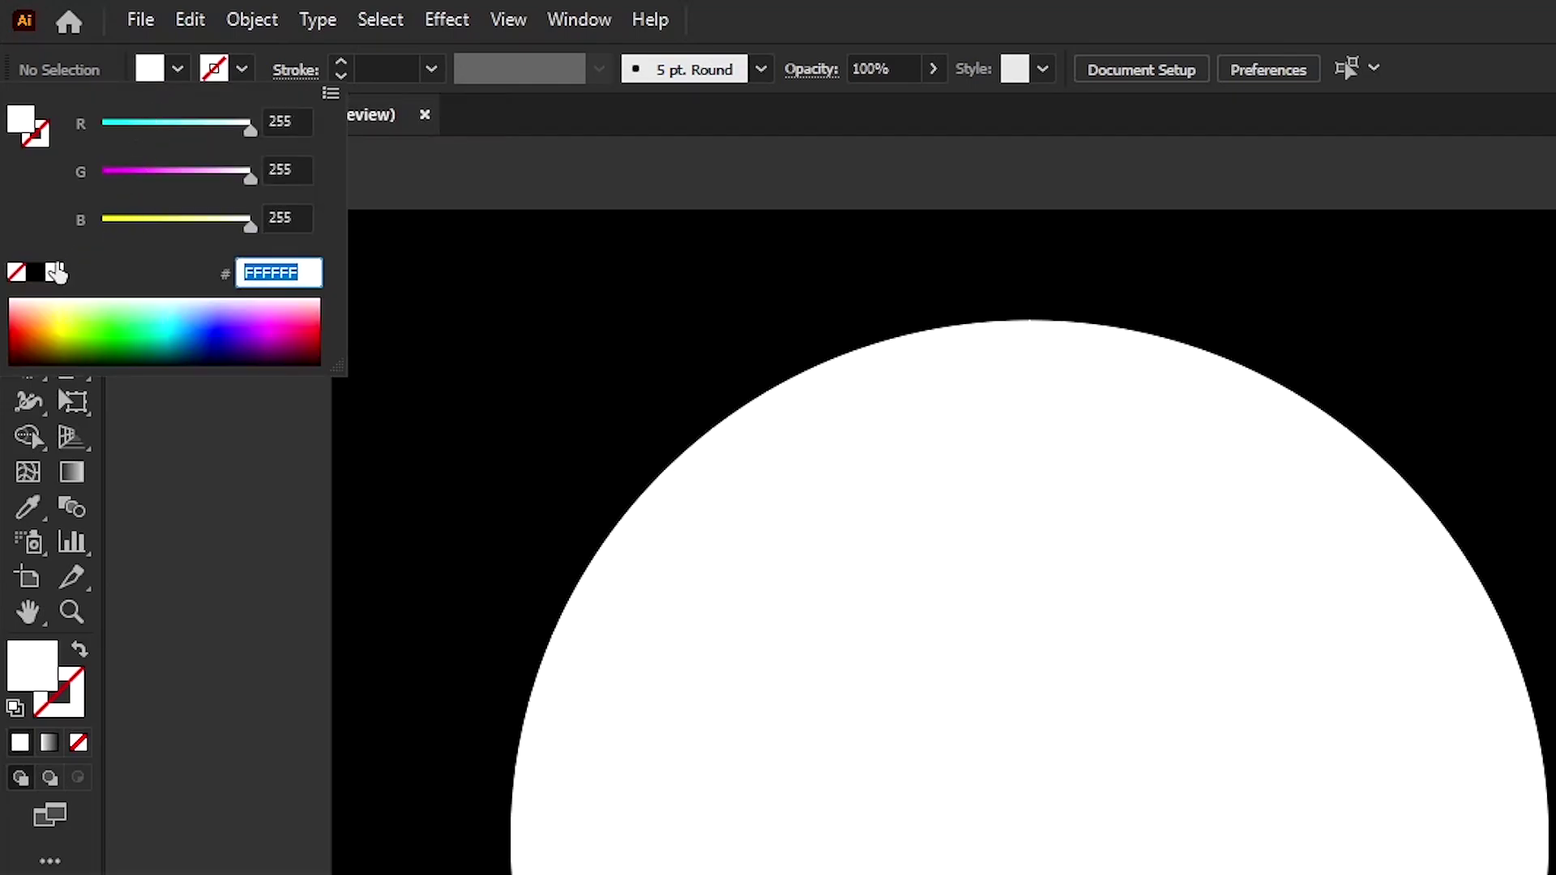
{"action": "left_click", "coordinate": [38, 278]}
{"action": "left_click_drag", "start_coordinate": [374, 395], "coordinate": [1105, 398]}
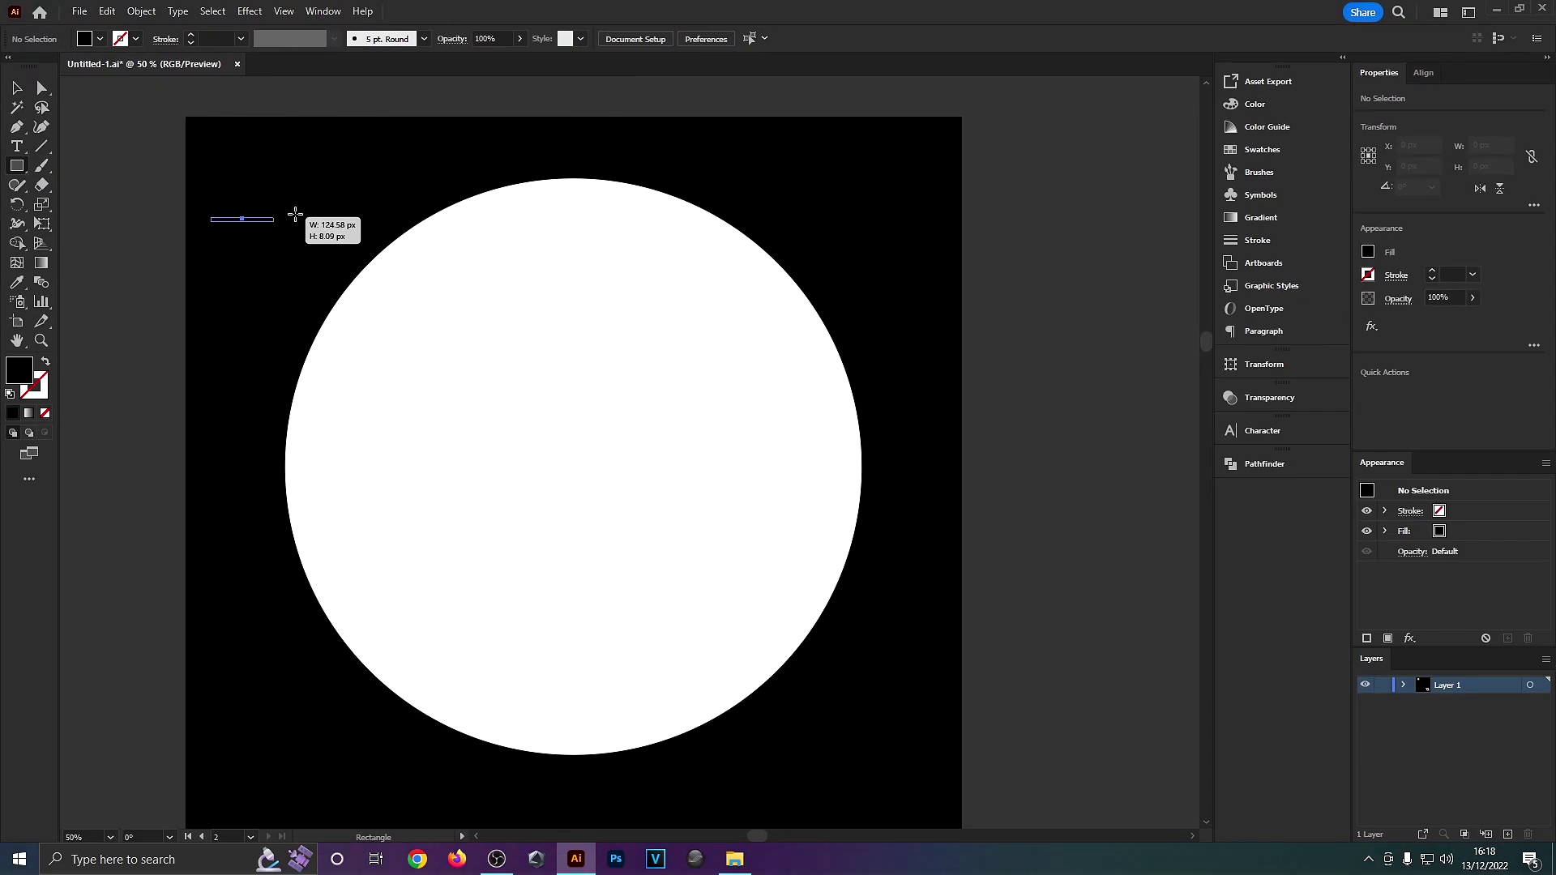
{"action": "left_click_drag", "start_coordinate": [615, 222], "coordinate": [953, 226]}
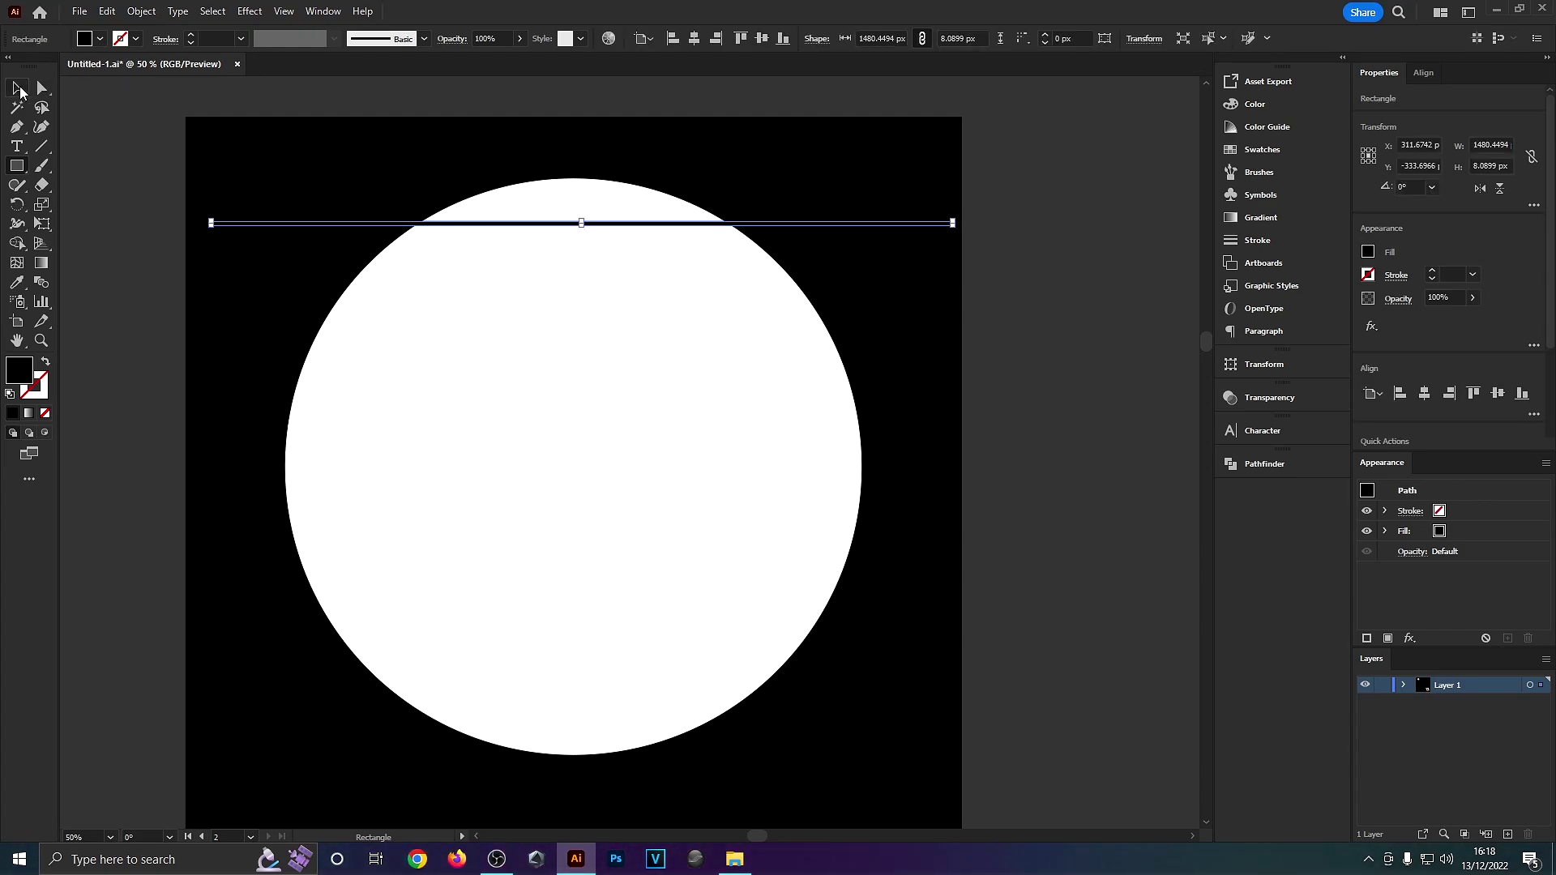
{"action": "key", "text": "v"}
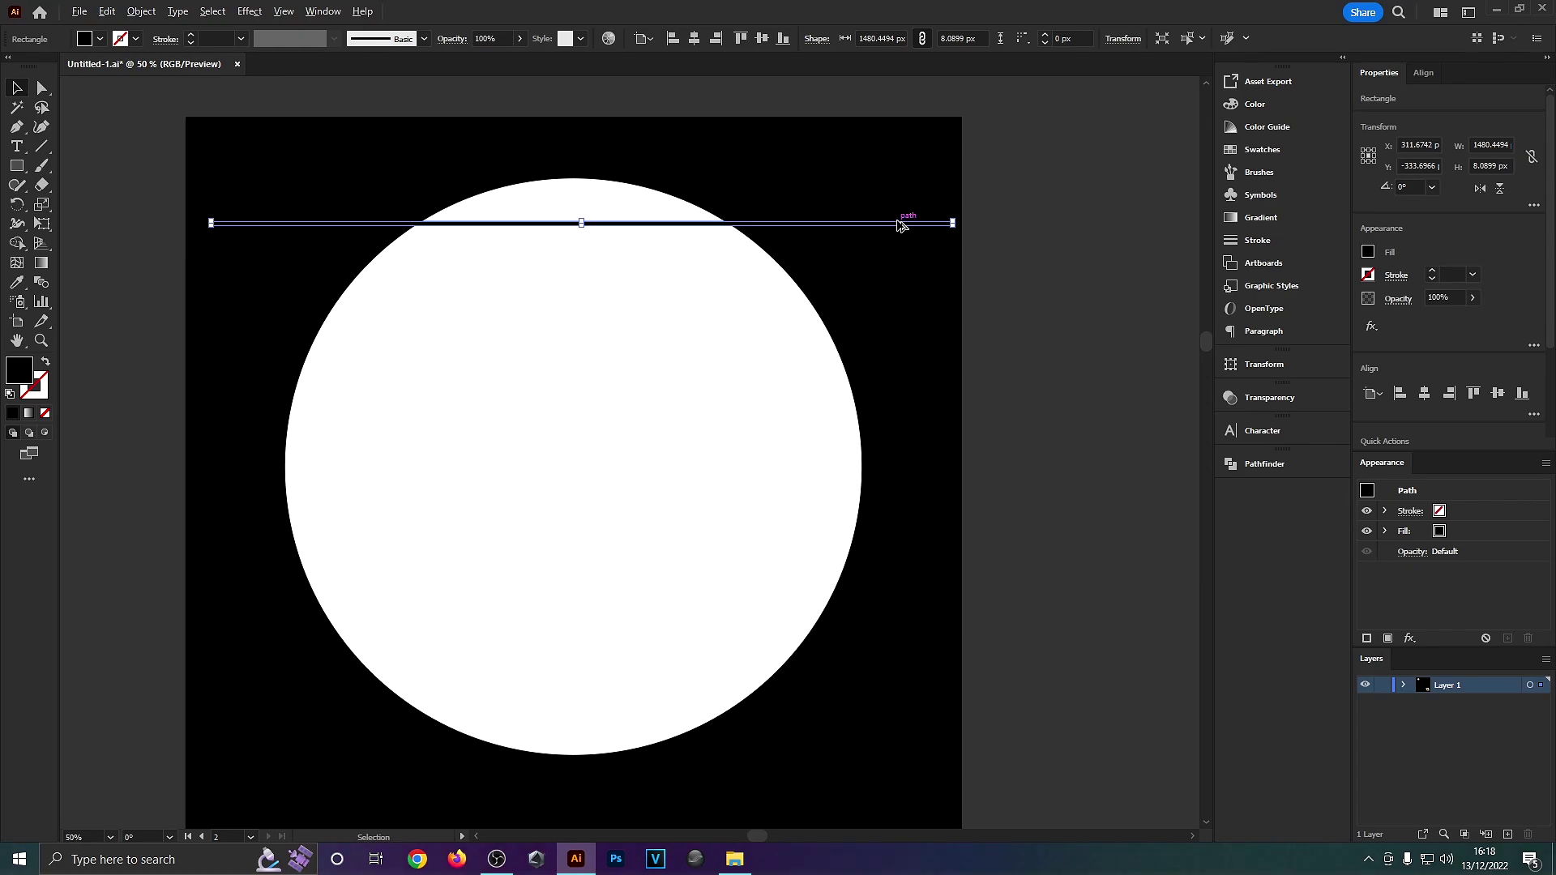
- Duplicate the thin black bar straight down and repeat the copy to make seven evenly spaced bars across the circle
{"action": "left_click_drag", "start_coordinate": [902, 224], "coordinate": [896, 282]}
{"action": "key", "text": "ctrl+d"}
{"action": "key", "text": "ctrl+d"}
{"action": "key", "text": "ctrl+d"}
{"action": "key", "text": "ctrl+d"}
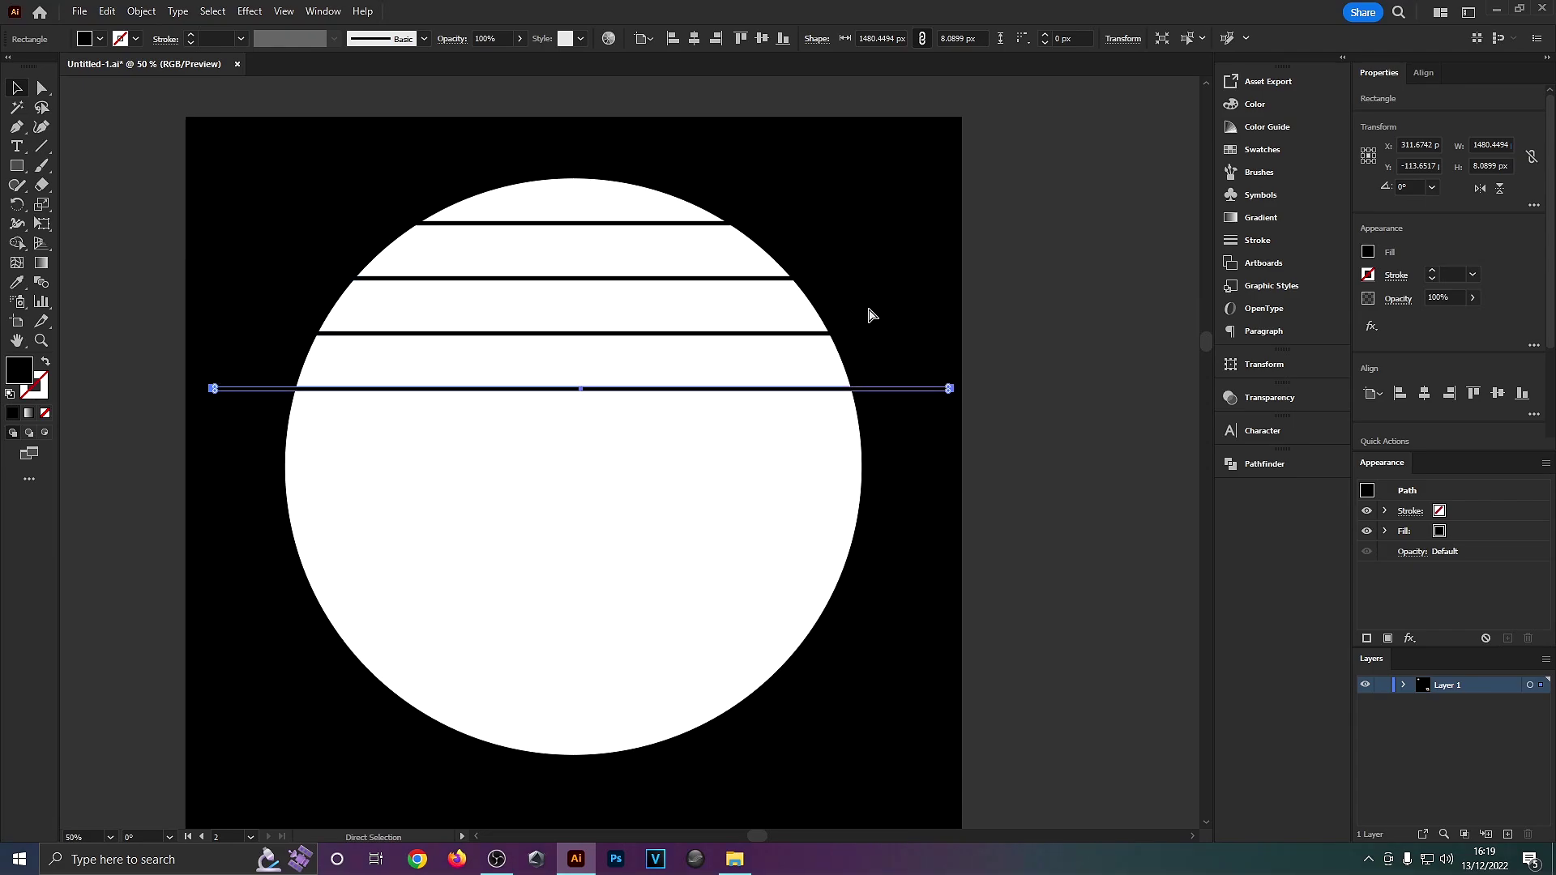
{"action": "key", "text": "ctrl+d"}
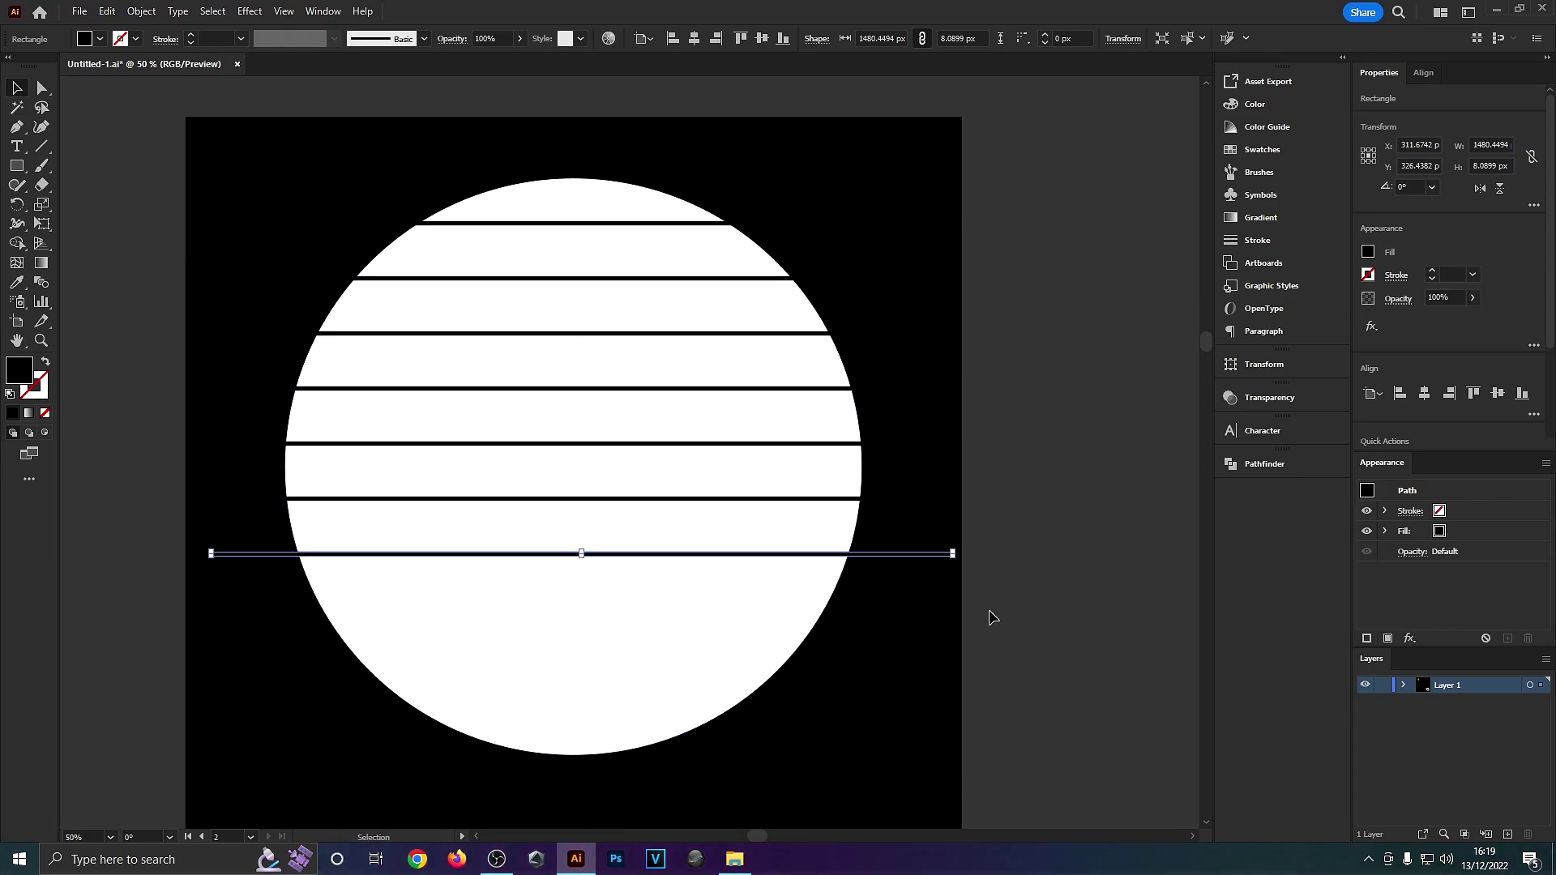
{"action": "left_click", "coordinate": [985, 608]}
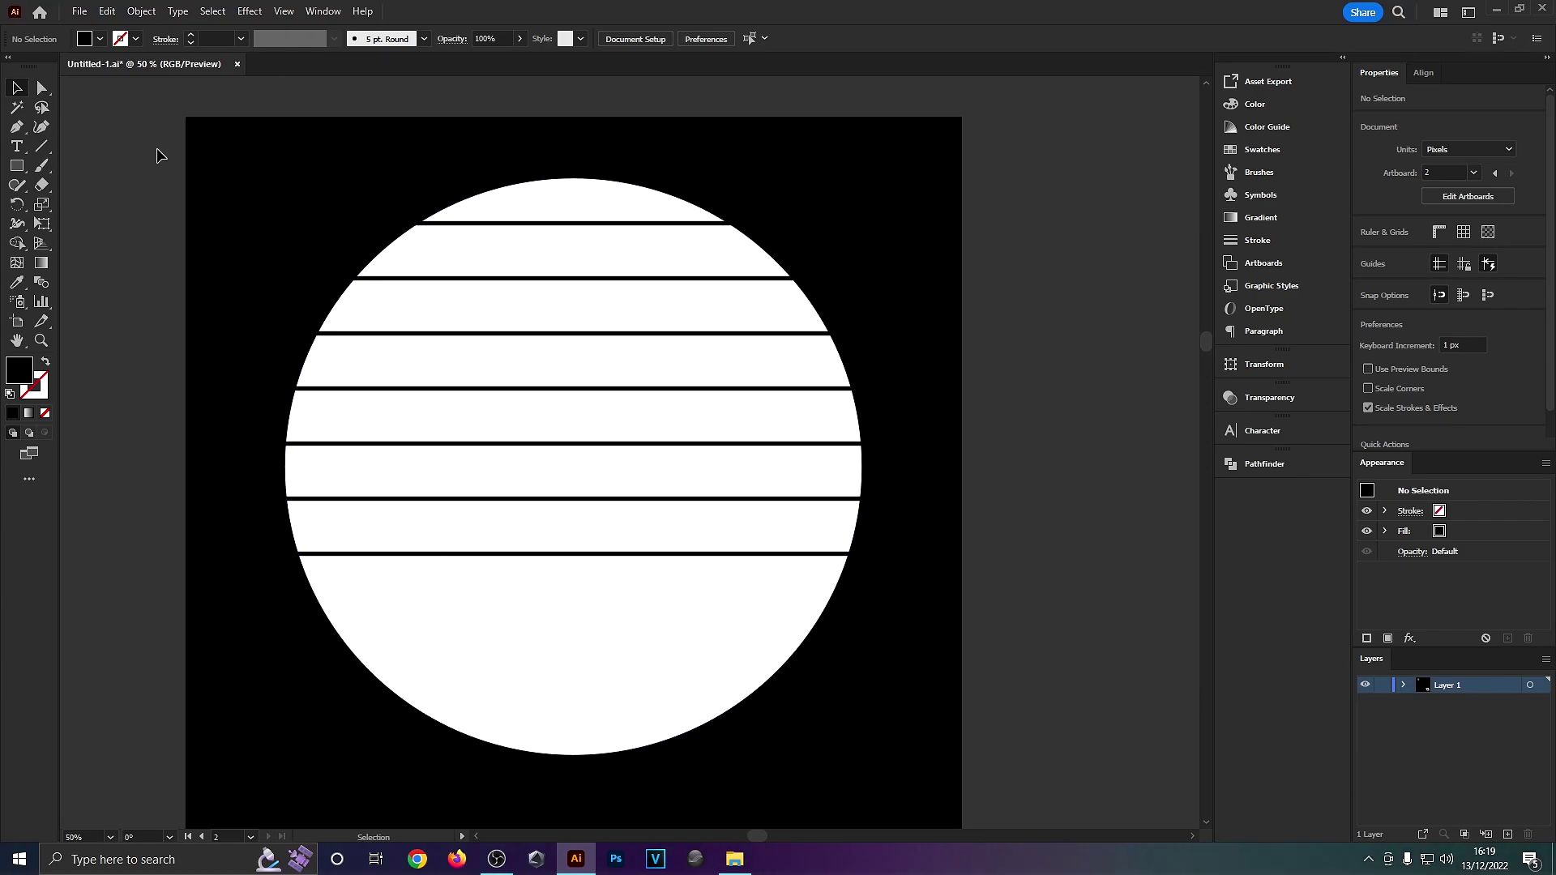
- Select the circle with all the bars and cut the bars out of it using Pathfinder Minus Front
{"action": "left_click_drag", "start_coordinate": [199, 176], "coordinate": [1013, 777]}
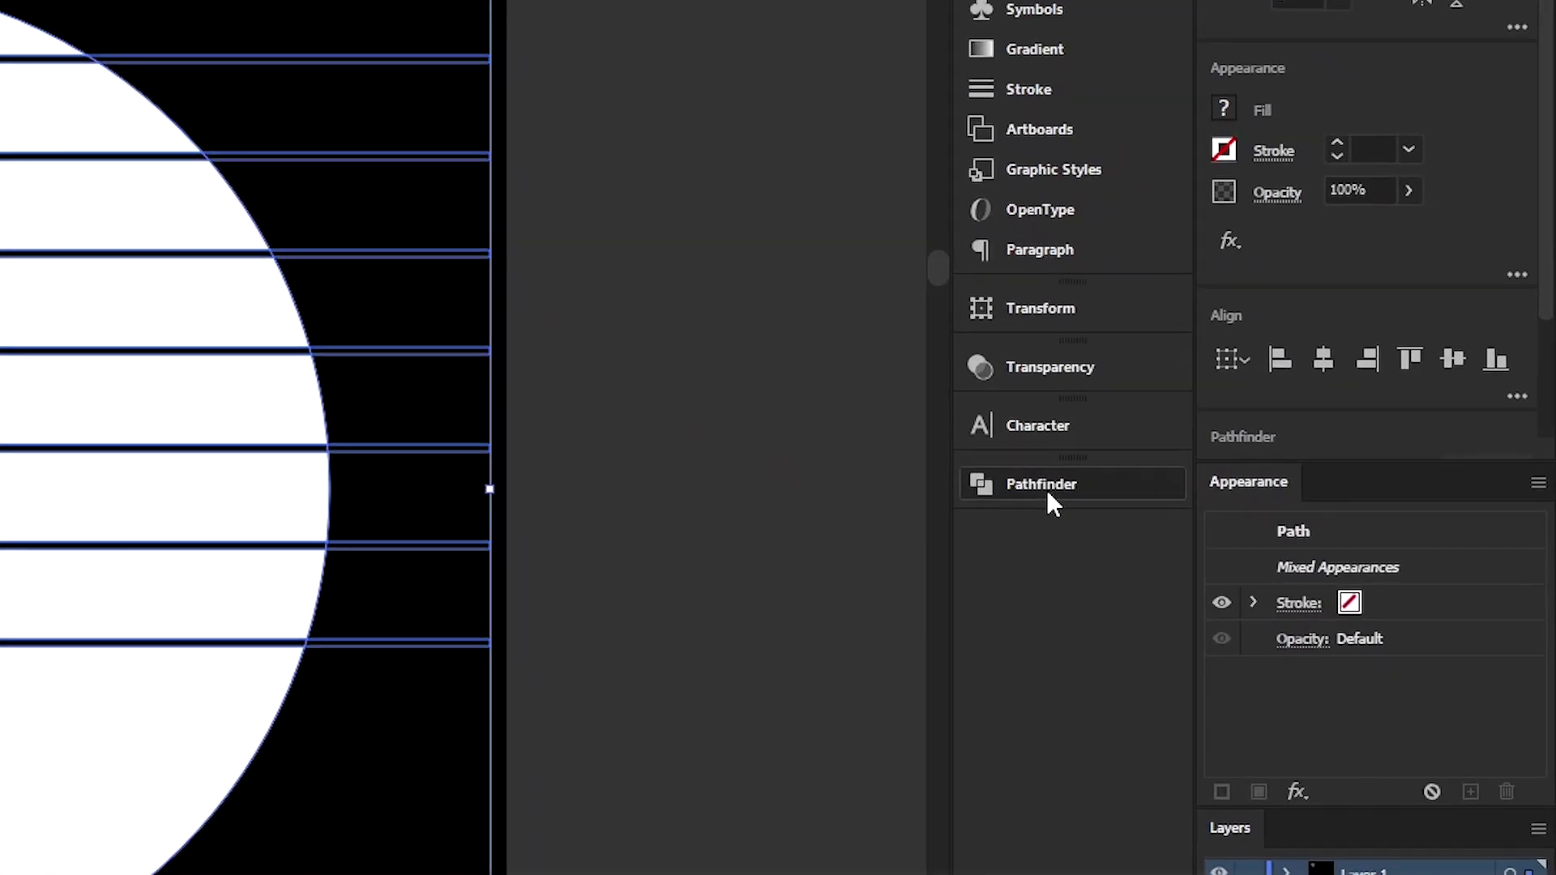
{"action": "left_click", "coordinate": [1041, 489]}
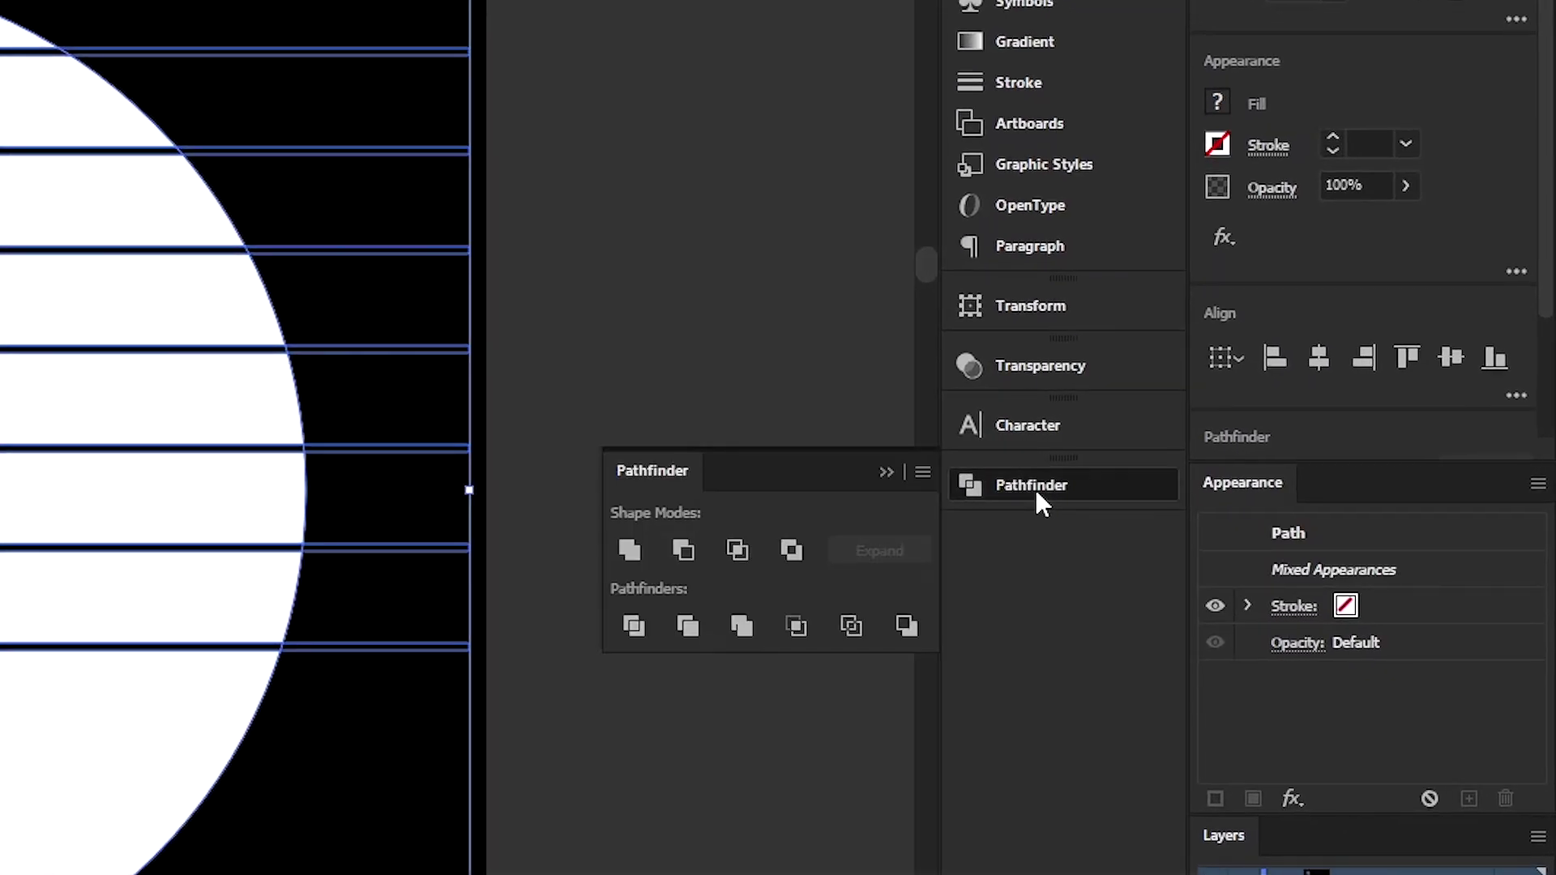
{"action": "left_click", "coordinate": [683, 551]}
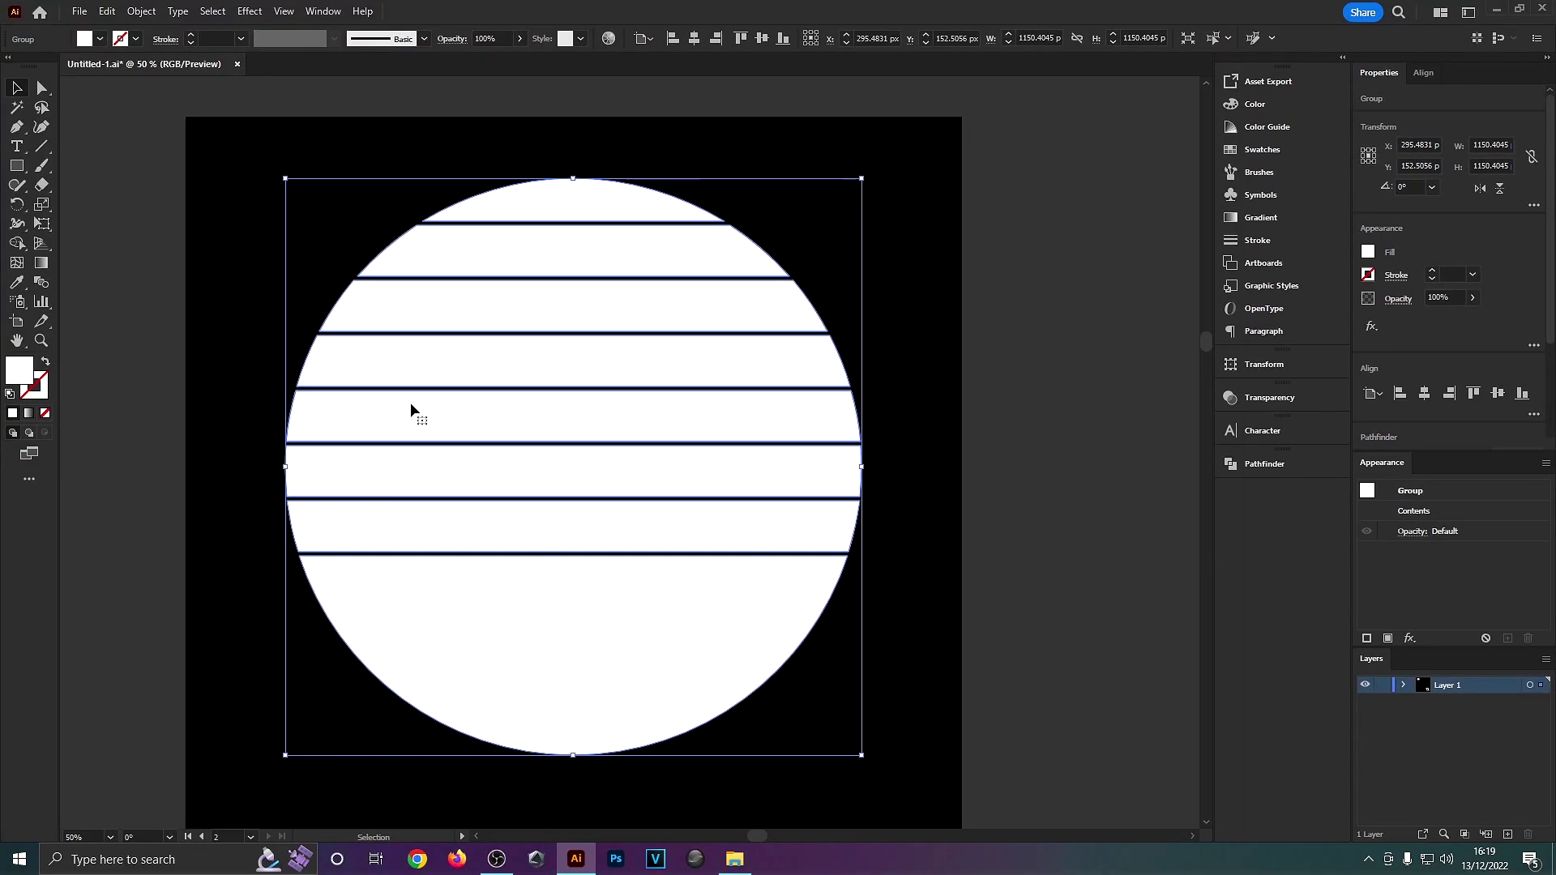
- Shift the striped circle partly off the artboard and inspect the gaps cut between its segments
{"action": "left_click_drag", "start_coordinate": [410, 410], "coordinate": [751, 403]}
{"action": "scroll", "coordinate": [1032, 486], "scroll_direction": "up", "scroll_amount": 6}
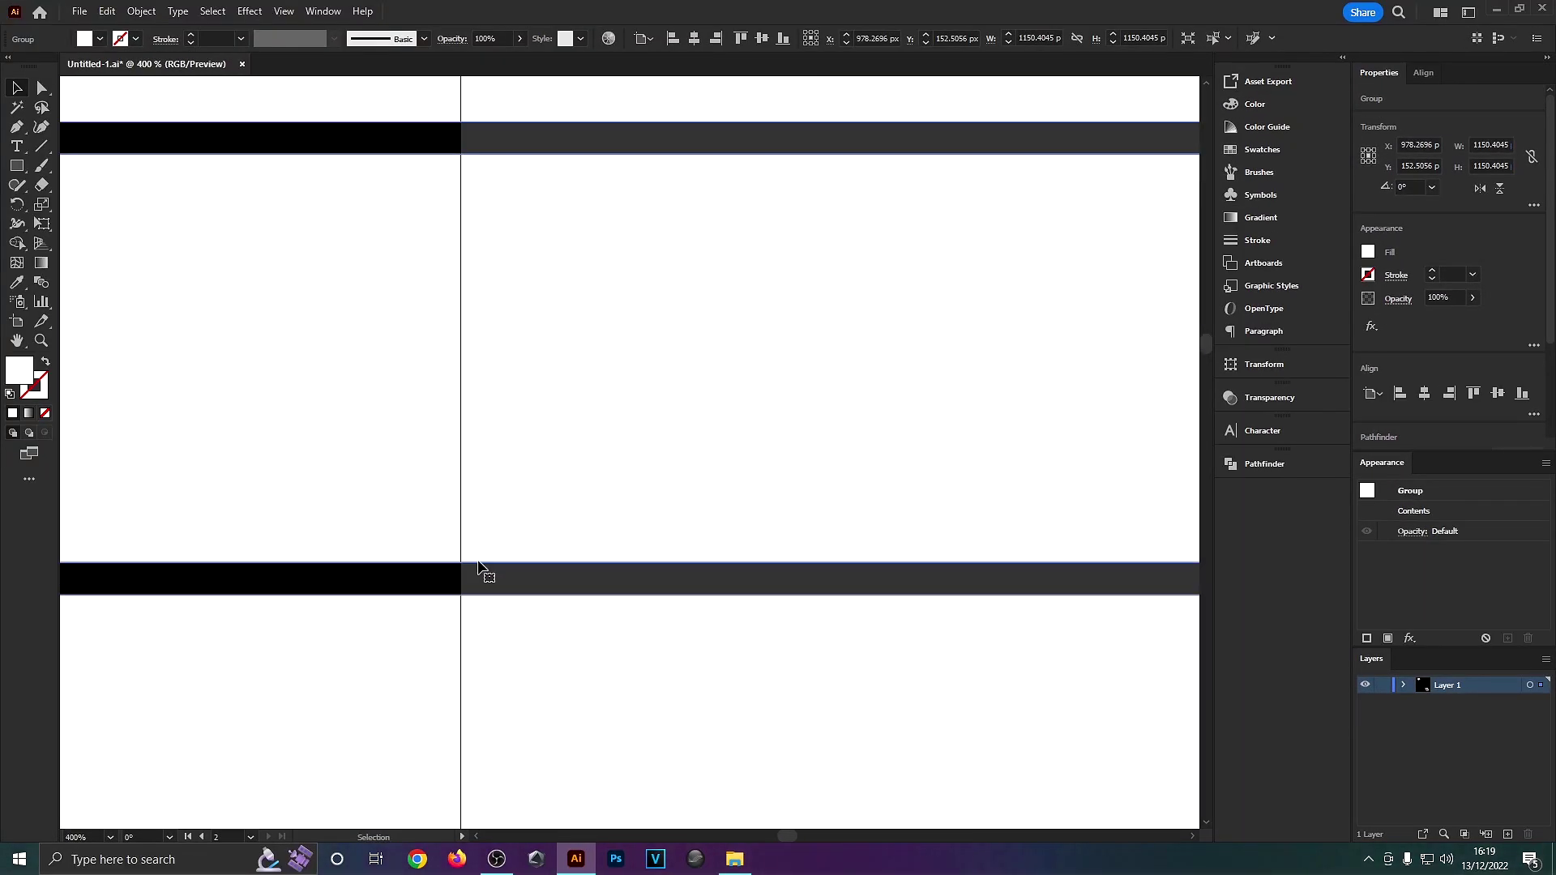
{"action": "key", "text": "ctrl+minus"}
{"action": "key", "text": "ctrl+minus"}
{"action": "key", "text": "ctrl+minus"}
{"action": "key", "text": "ctrl+minus"}
{"action": "key", "text": "ctrl+minus"}
{"action": "key", "text": "ctrl+minus"}
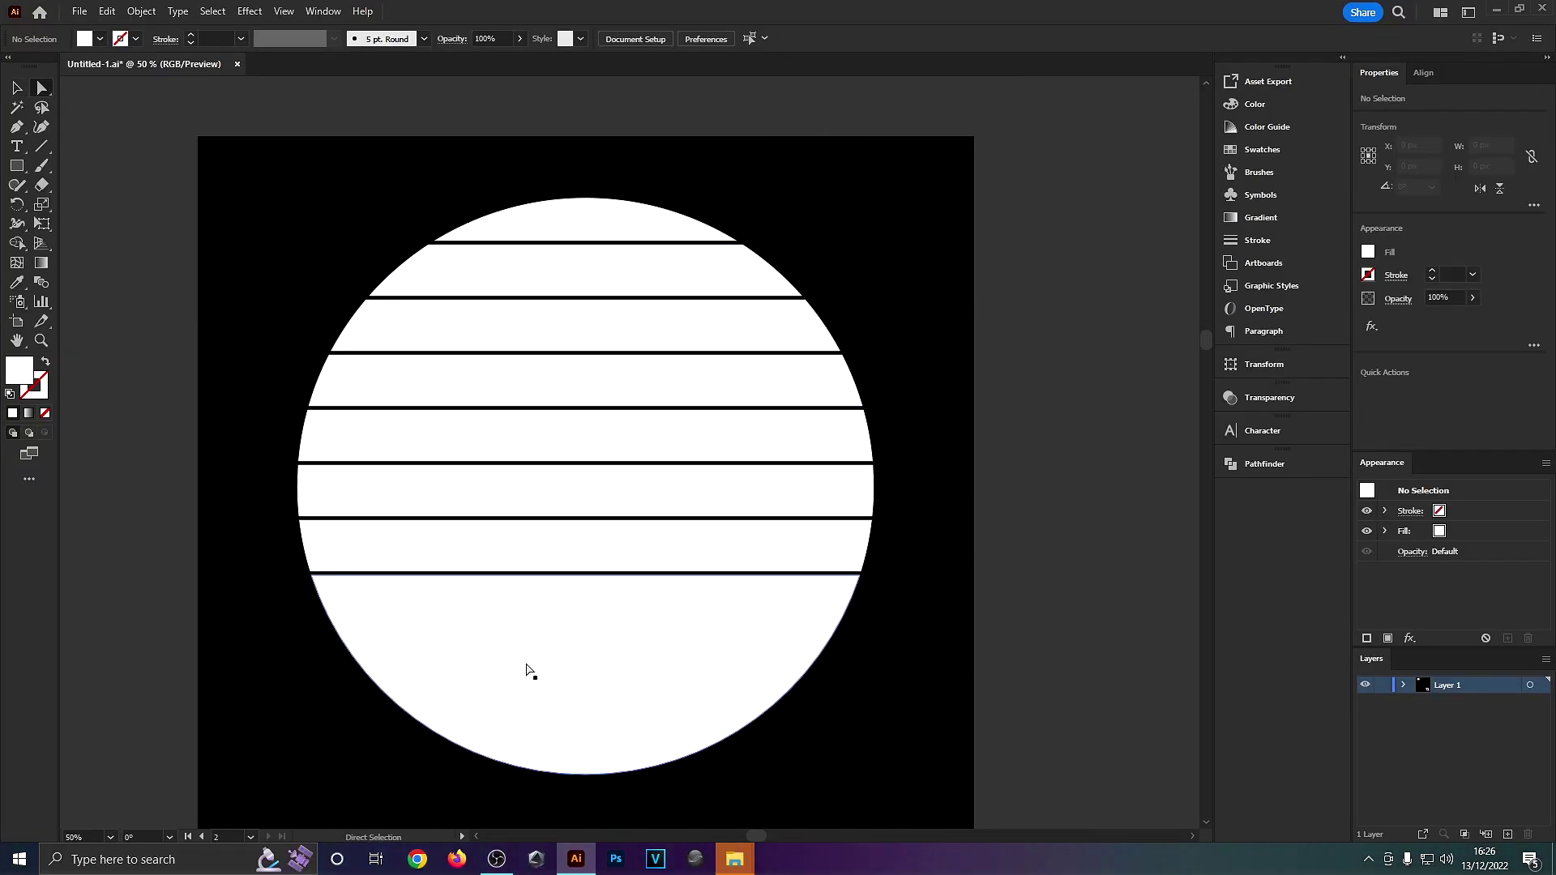
- Delete the large bottom segment of the striped circle with the Direct Selection tool
{"action": "left_click_drag", "start_coordinate": [526, 671], "coordinate": [513, 659]}
{"action": "key", "text": "Delete"}
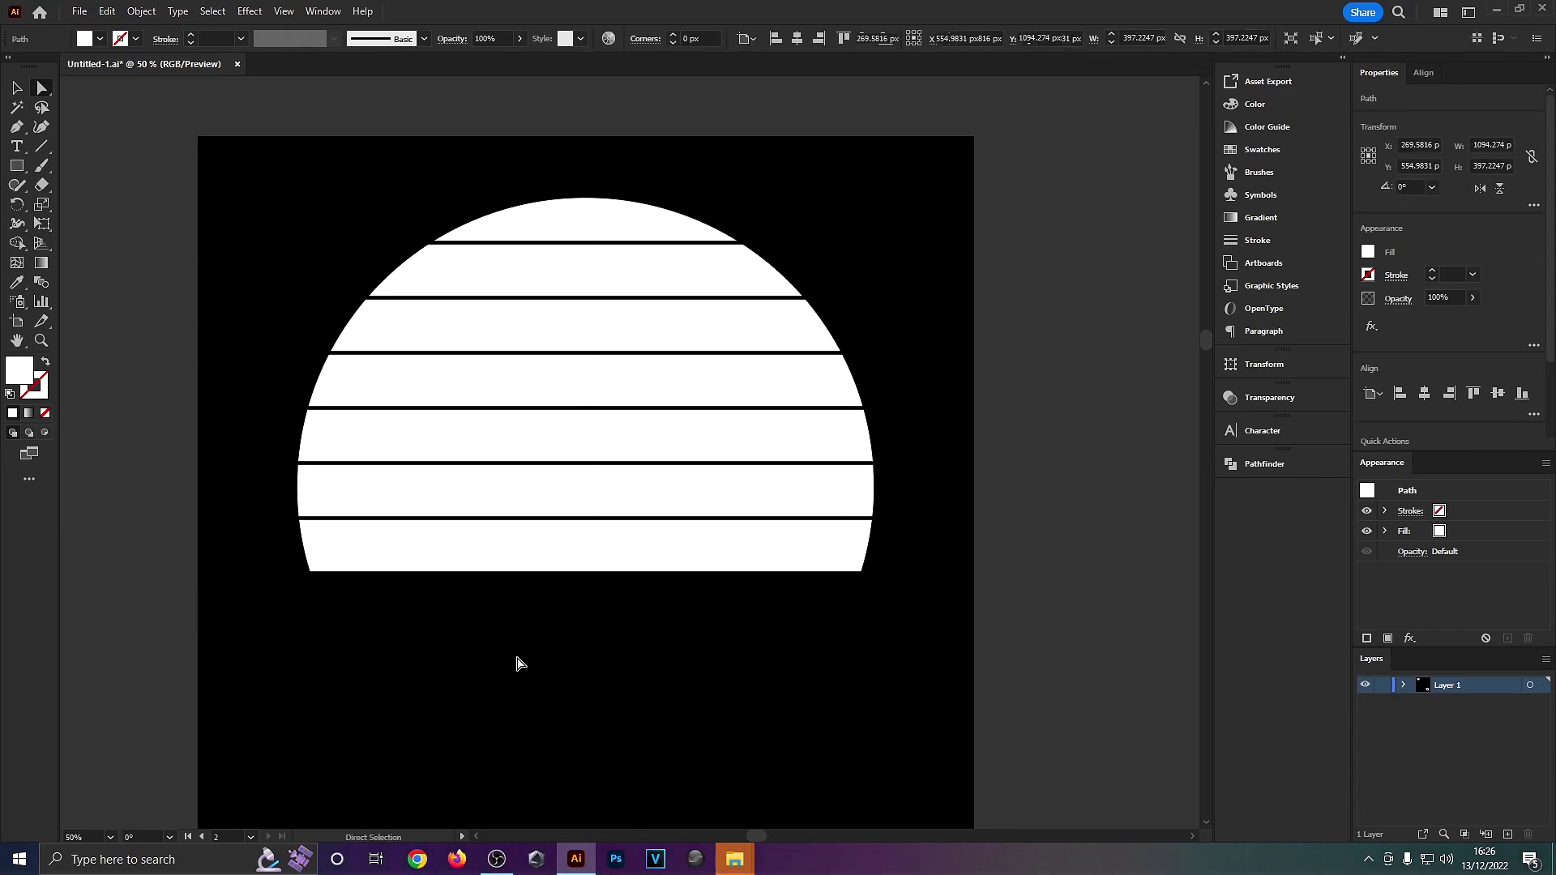
{"action": "left_click", "coordinate": [523, 648]}
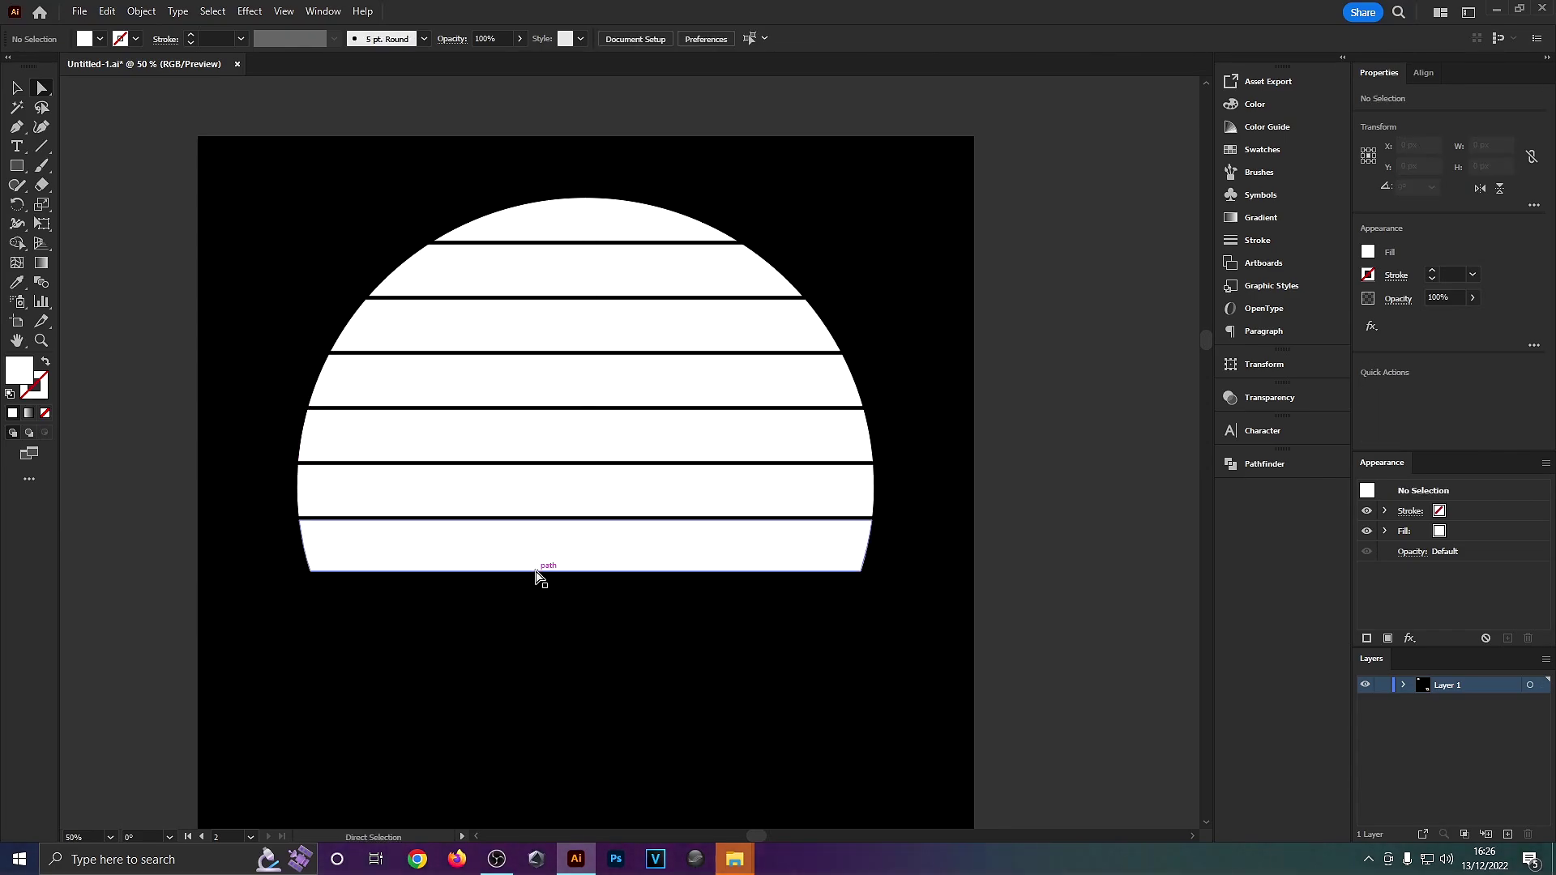
{"action": "scroll", "coordinate": [657, 348], "scroll_direction": "up", "scroll_amount": 1}
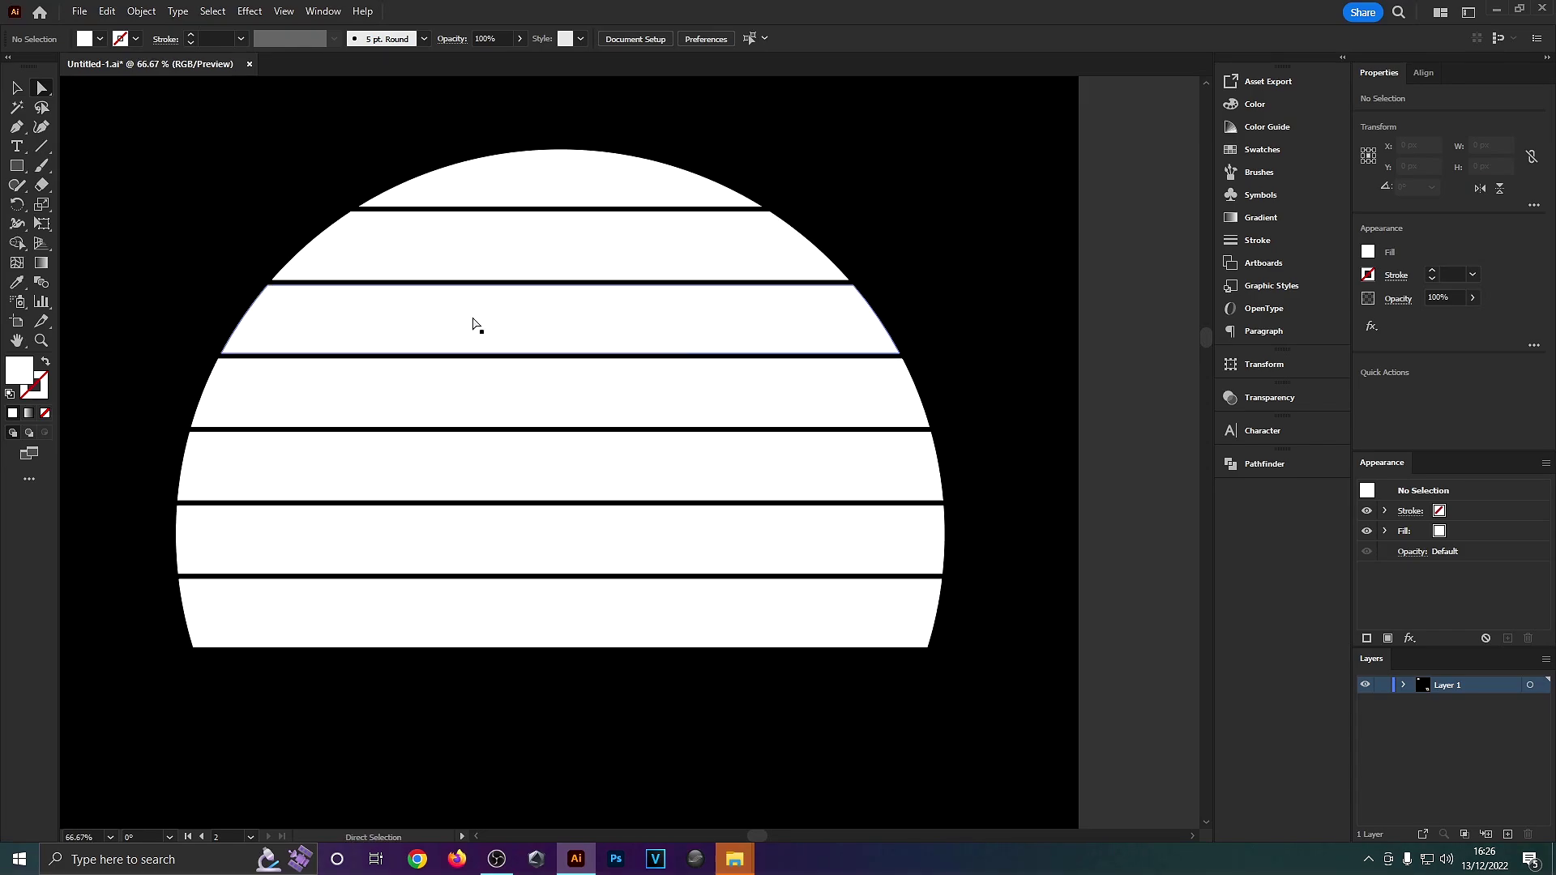
{"action": "scroll", "coordinate": [464, 584], "scroll_direction": "up", "scroll_amount": 1}
{"action": "scroll", "coordinate": [652, 407], "scroll_direction": "down", "scroll_amount": 1}
{"action": "left_click_drag", "start_coordinate": [725, 311], "coordinate": [653, 464]}
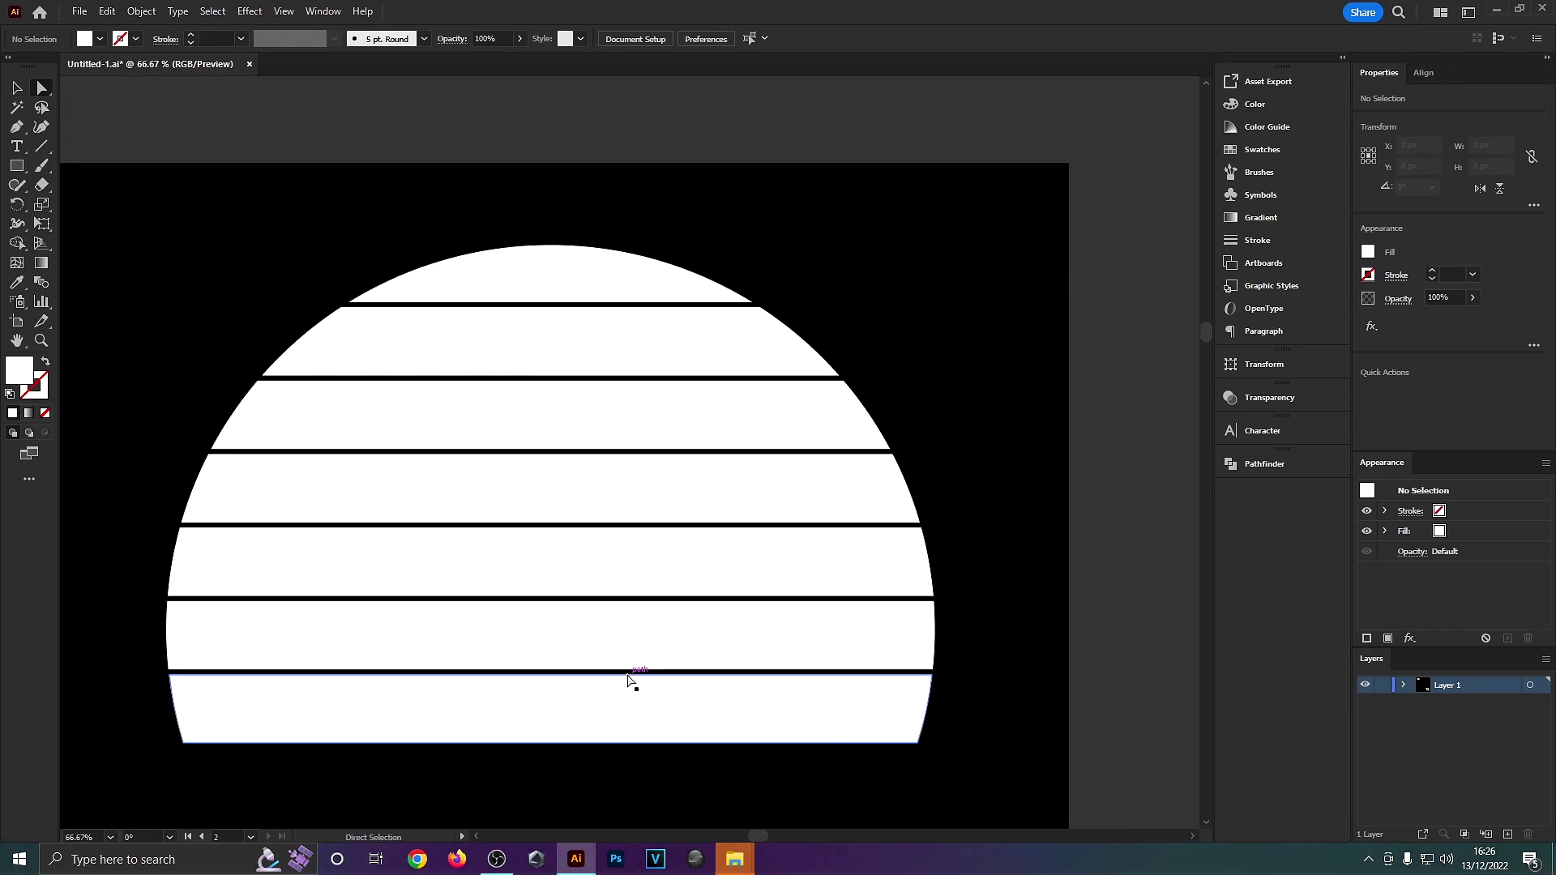
{"action": "left_click_drag", "start_coordinate": [623, 668], "coordinate": [683, 610]}
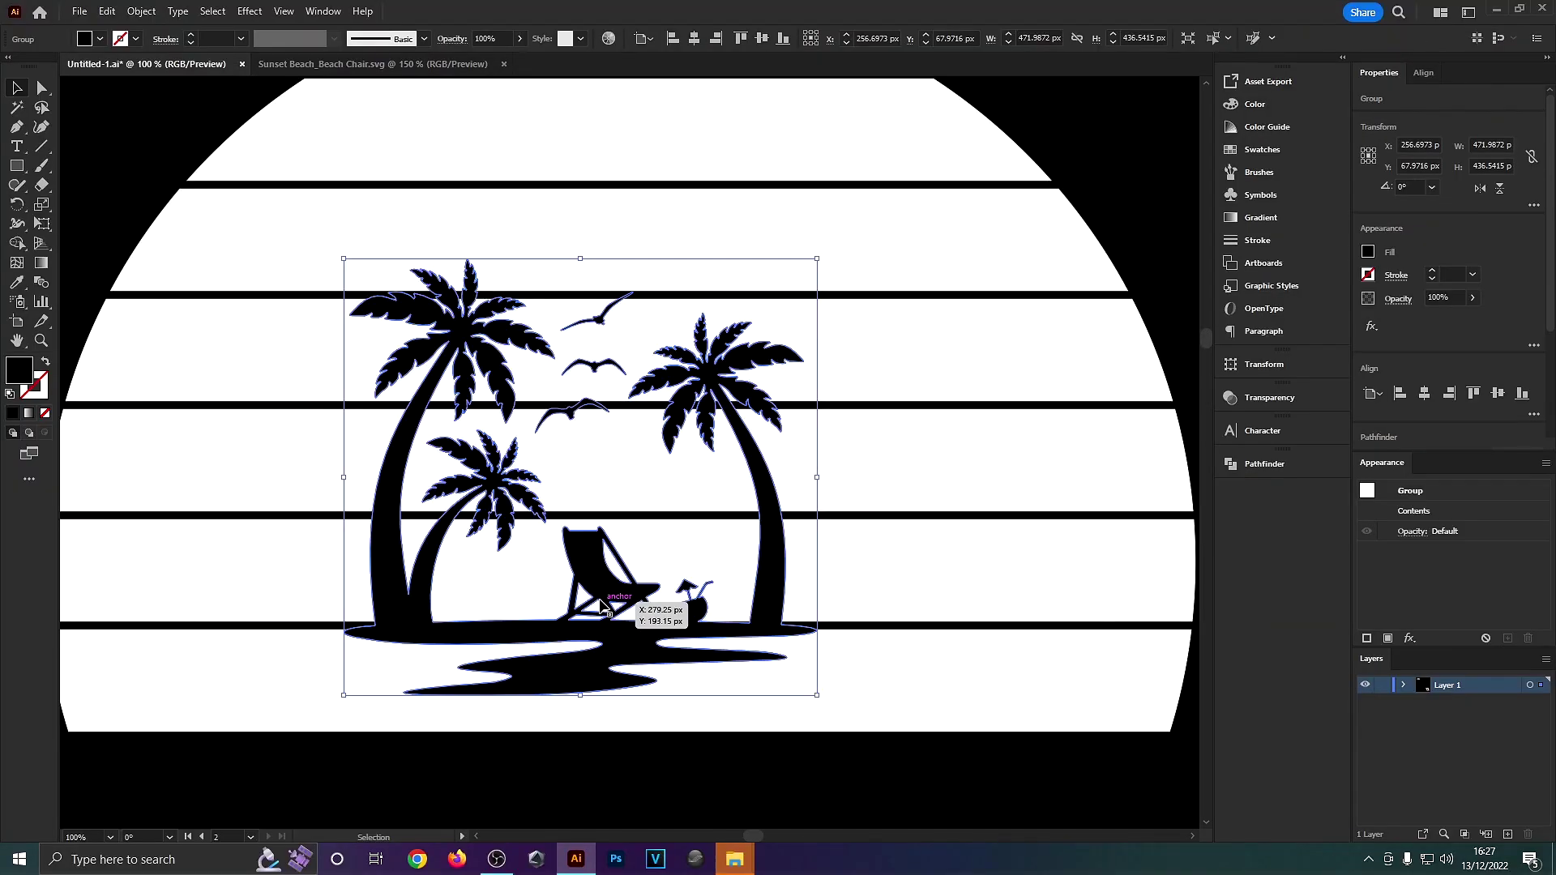
- Enlarge the beach silhouette group to about 681 by 630 px and place it over the striped sun
{"action": "left_click_drag", "start_coordinate": [589, 575], "coordinate": [572, 602]}
{"action": "scroll", "coordinate": [551, 601], "scroll_direction": "down", "scroll_amount": 1}
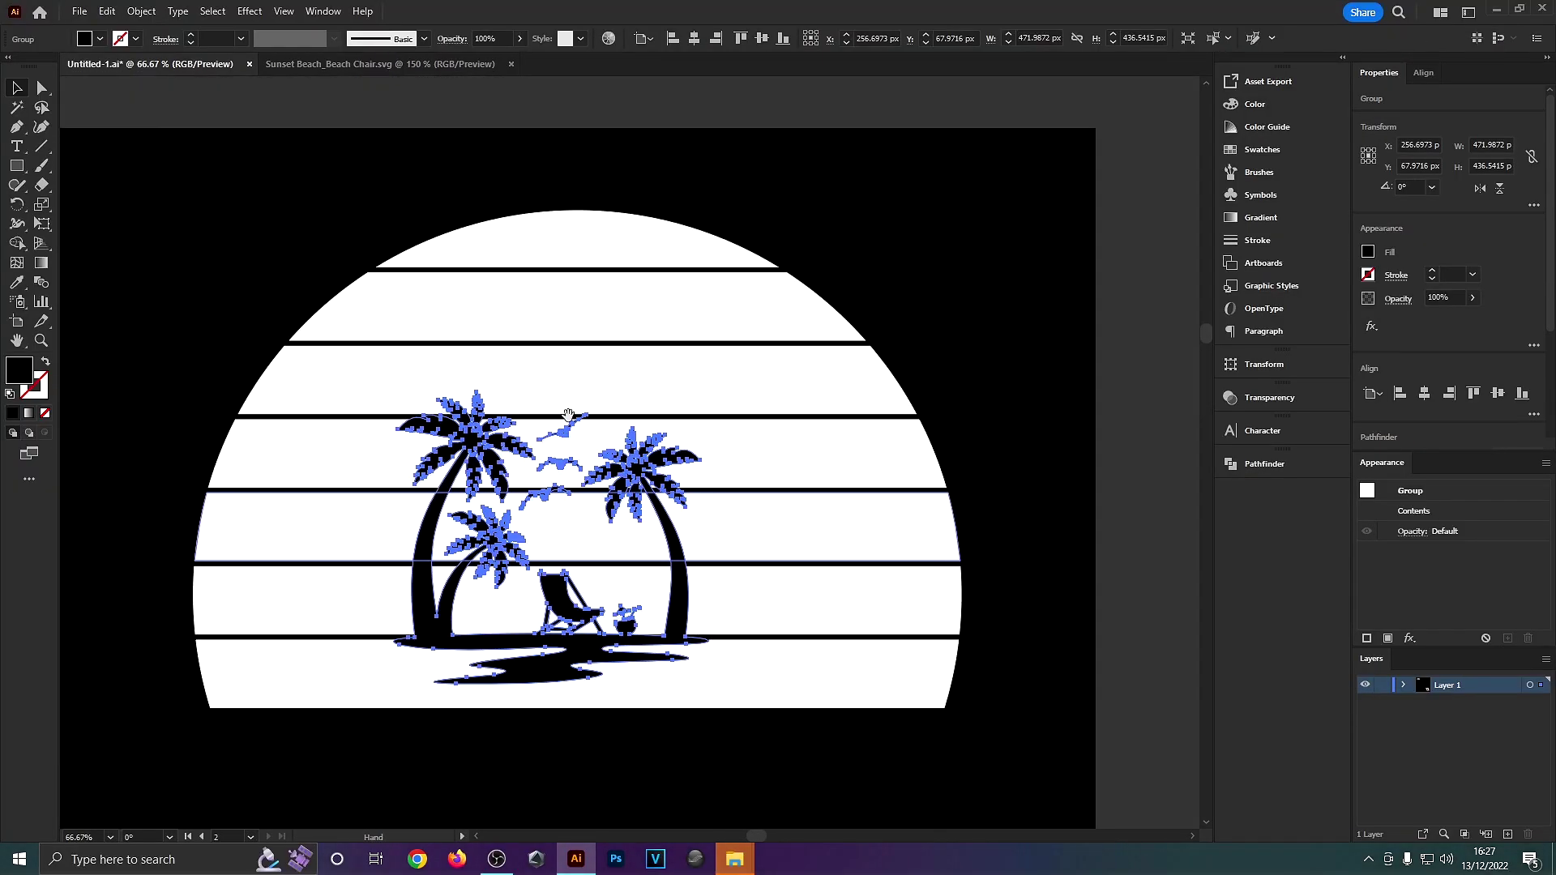
{"action": "left_click_drag", "start_coordinate": [550, 395], "coordinate": [551, 265]}
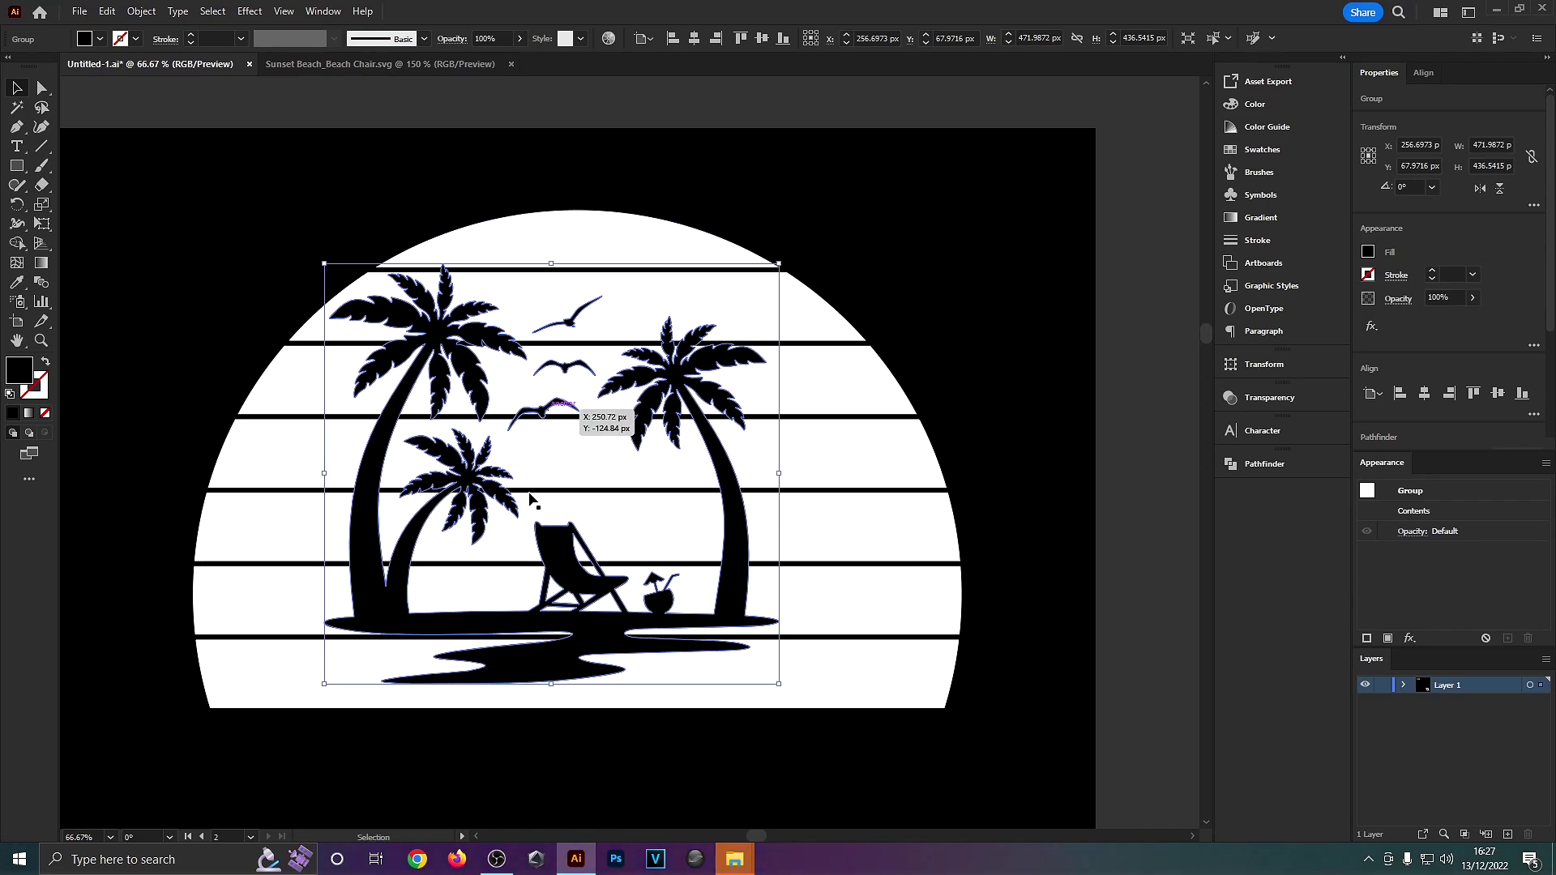
{"action": "scroll", "coordinate": [534, 585], "scroll_direction": "up", "scroll_amount": 1}
{"action": "scroll", "coordinate": [577, 626], "scroll_direction": "down", "scroll_amount": 1}
{"action": "left_click_drag", "start_coordinate": [597, 638], "coordinate": [611, 588]}
{"action": "scroll", "coordinate": [570, 690], "scroll_direction": "up", "scroll_amount": 2}
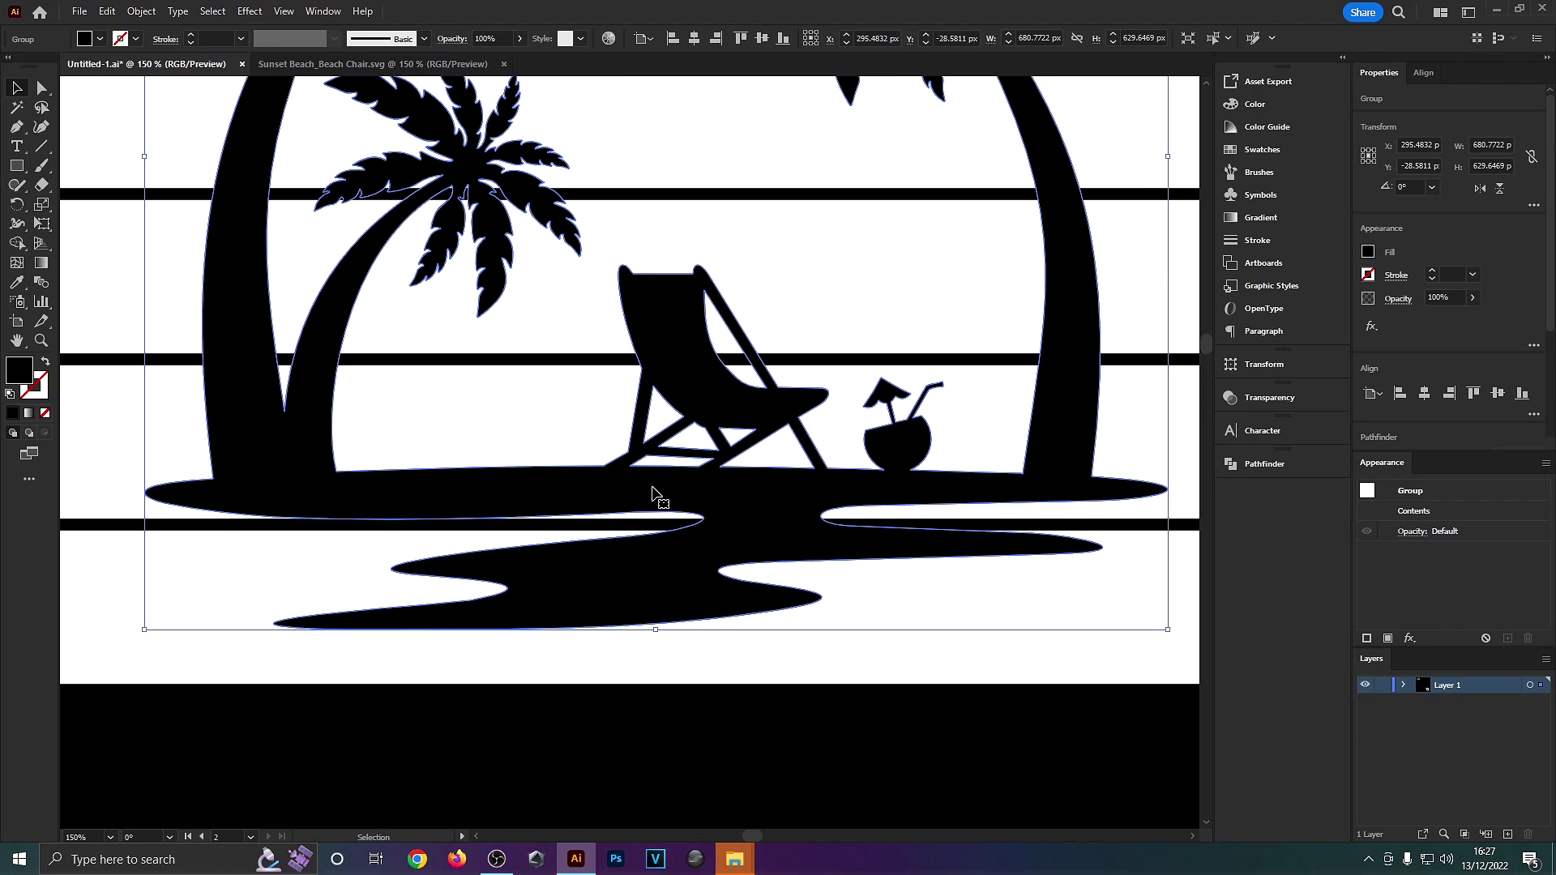
- Nudge the beach silhouette down so its island covers the lowest gap in the striped sun
{"action": "left_click_drag", "start_coordinate": [652, 494], "coordinate": [654, 511]}
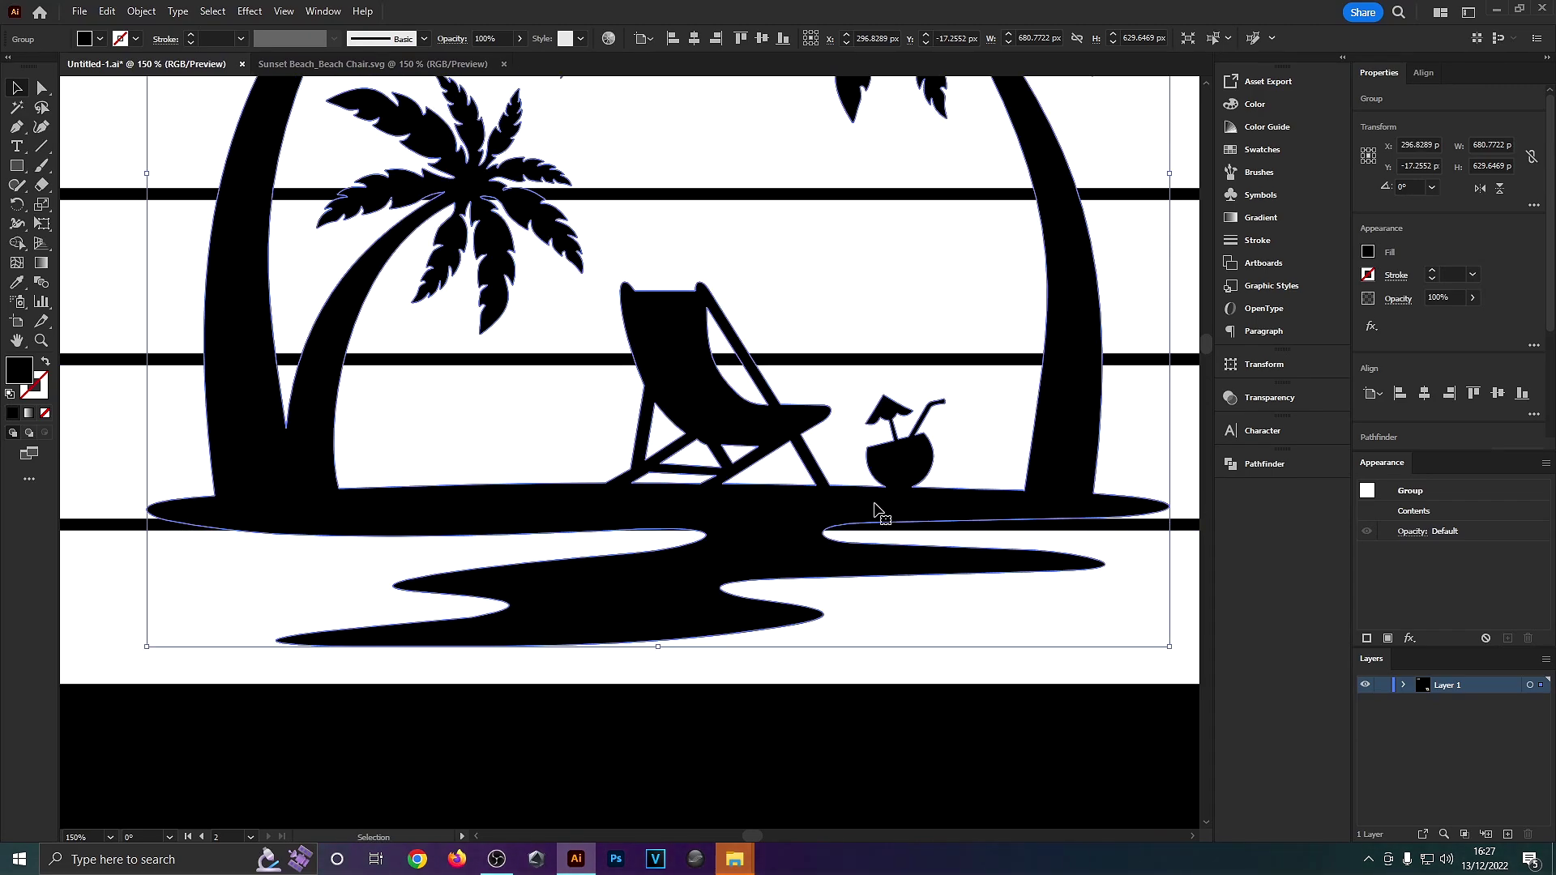
{"action": "left_click_drag", "start_coordinate": [874, 502], "coordinate": [875, 517]}
{"action": "scroll", "coordinate": [875, 517], "scroll_direction": "down", "scroll_amount": 3}
{"action": "left_click", "coordinate": [1047, 614]}
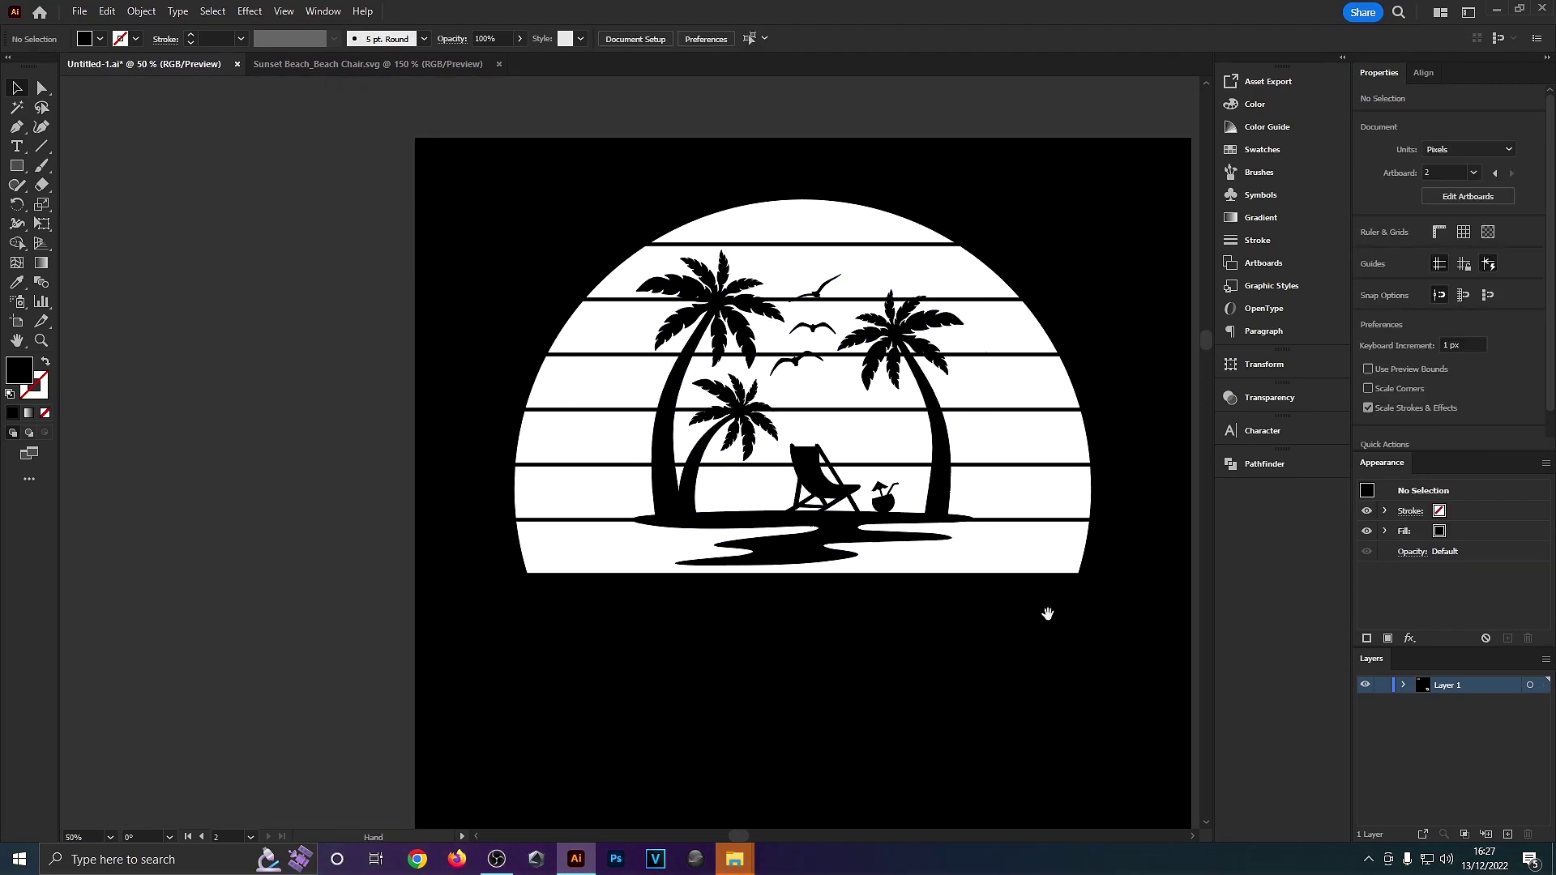
{"action": "left_click_drag", "start_coordinate": [1048, 613], "coordinate": [880, 662]}
- Enlarge the beach silhouette slightly to about 687 by 635 px and fine-tune its position on the sun
{"action": "left_click", "coordinate": [734, 571]}
{"action": "scroll", "coordinate": [621, 329], "scroll_direction": "up", "scroll_amount": 1}
{"action": "left_click_drag", "start_coordinate": [641, 295], "coordinate": [657, 295]}
{"action": "left_click_drag", "start_coordinate": [871, 505], "coordinate": [873, 505]}
{"action": "key", "text": "ctrl+minus"}
{"action": "key", "text": "ctrl+equal"}
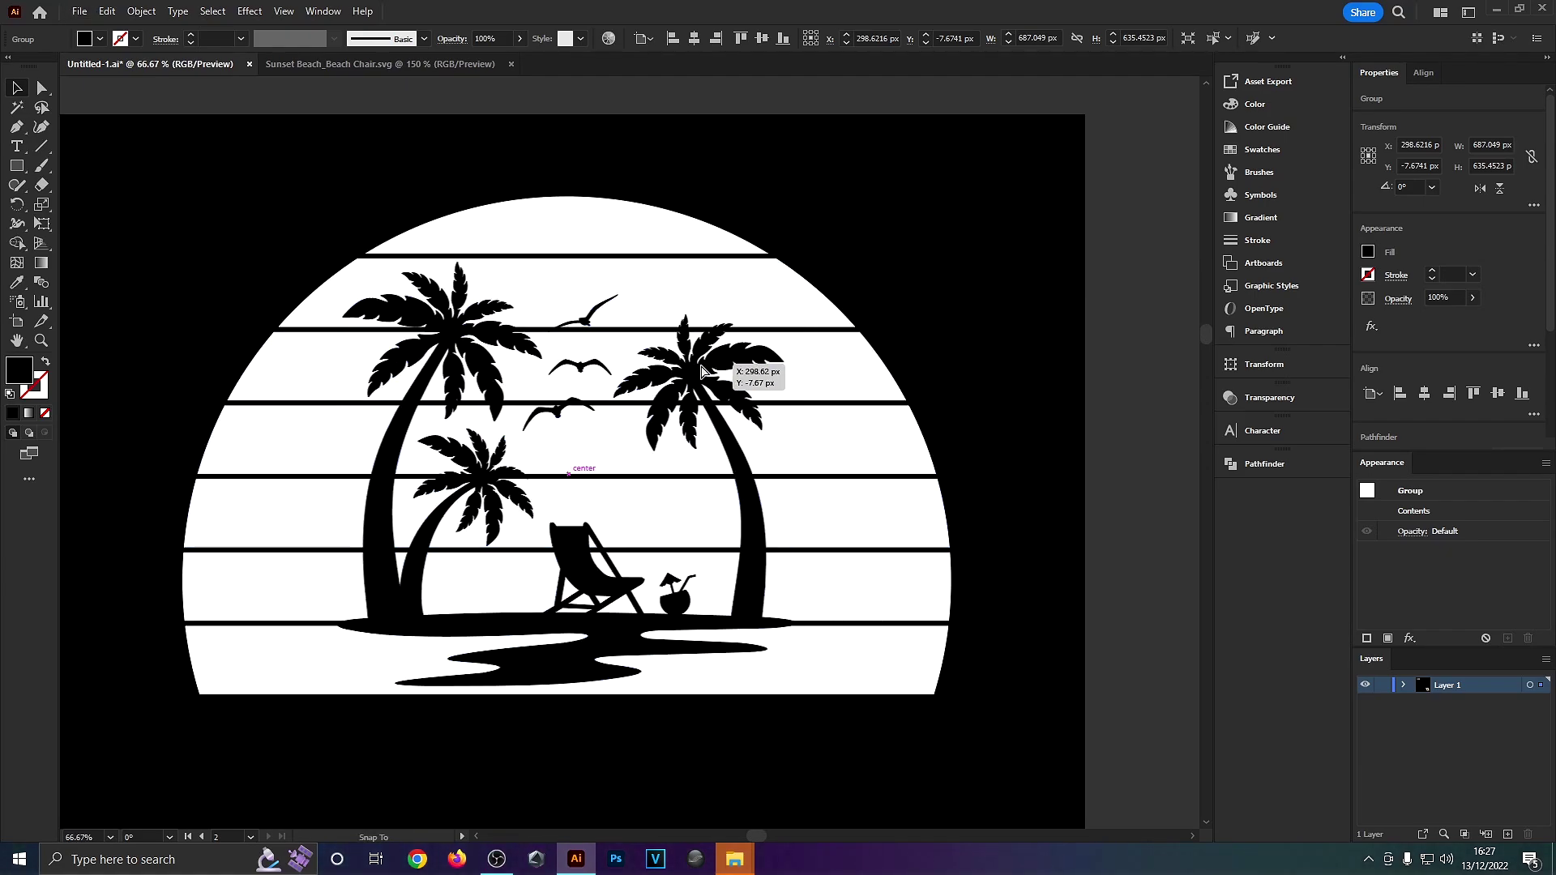
- Align the beach silhouette horizontally to the center of the striped sun, using the sun as the key object
{"action": "key", "text": "shift"}
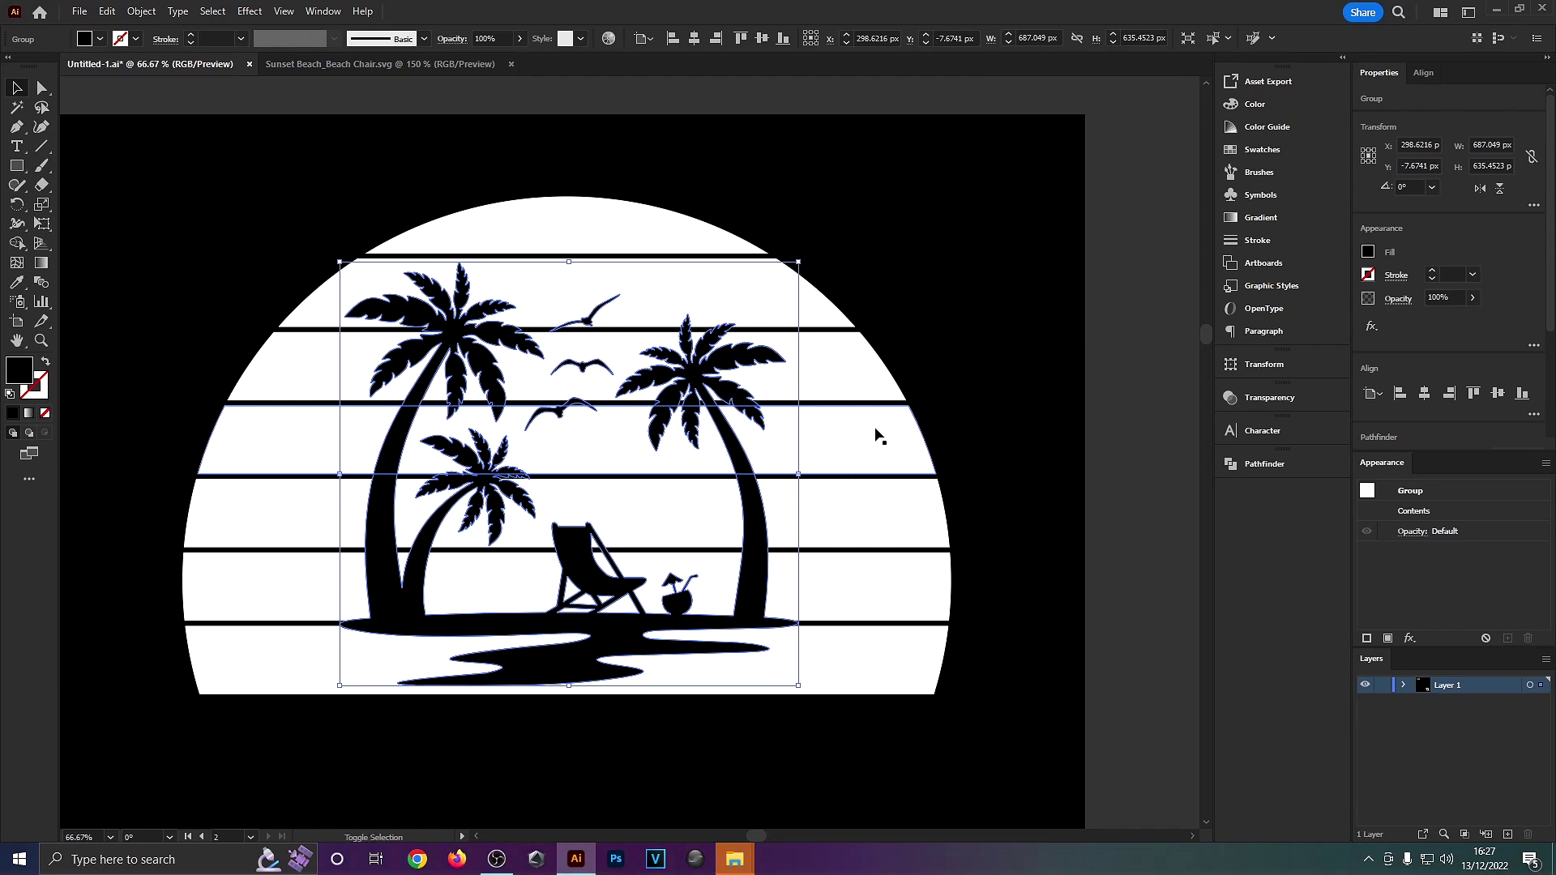
{"action": "left_click", "coordinate": [868, 457], "text": "shift"}
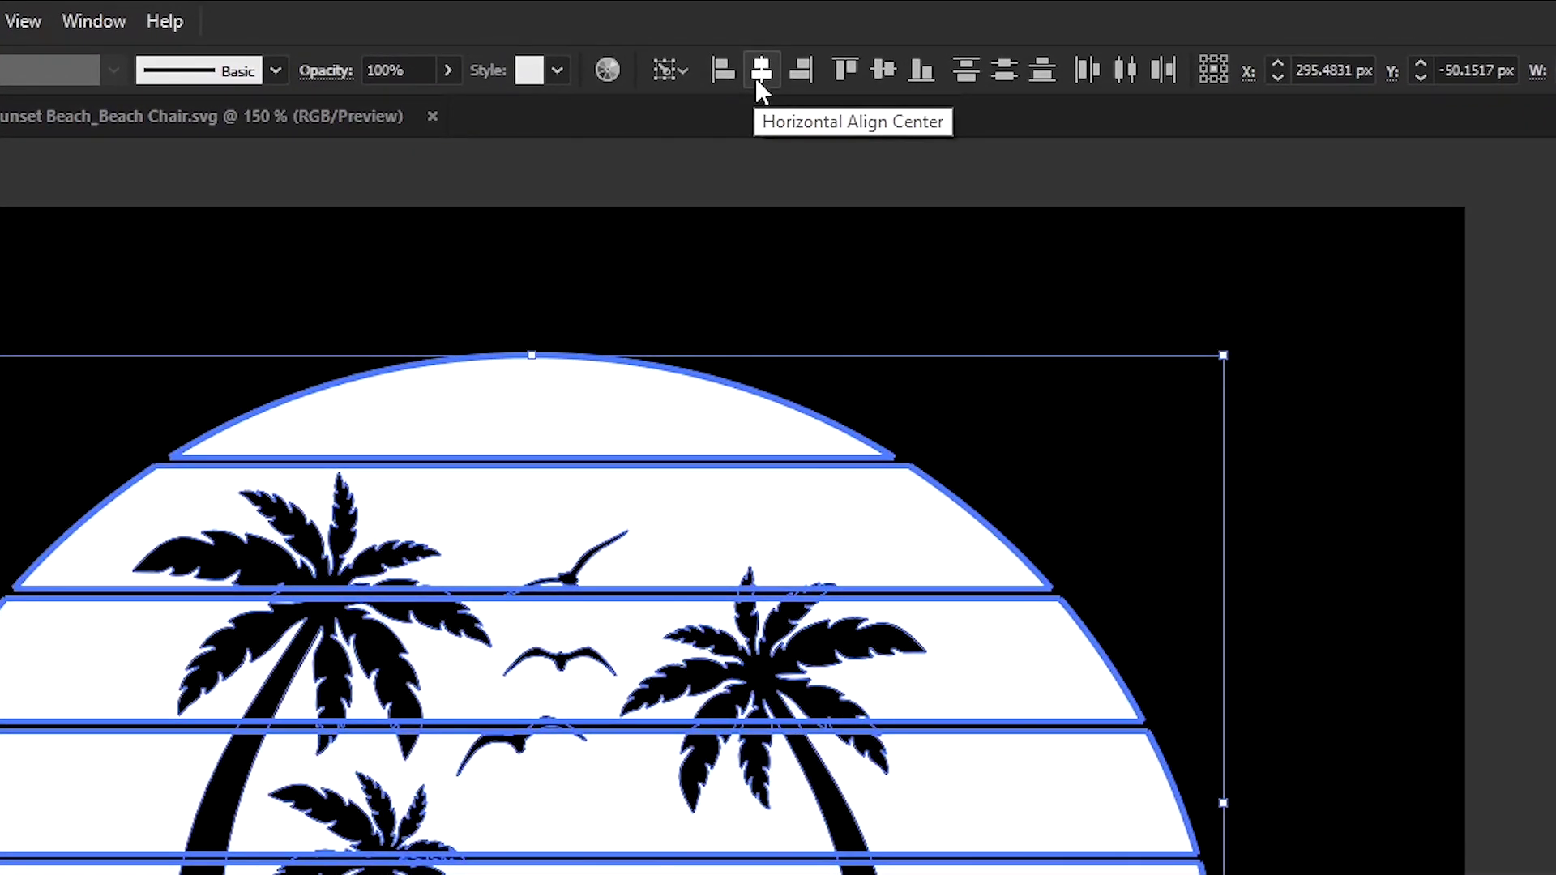
{"action": "left_click", "coordinate": [759, 80]}
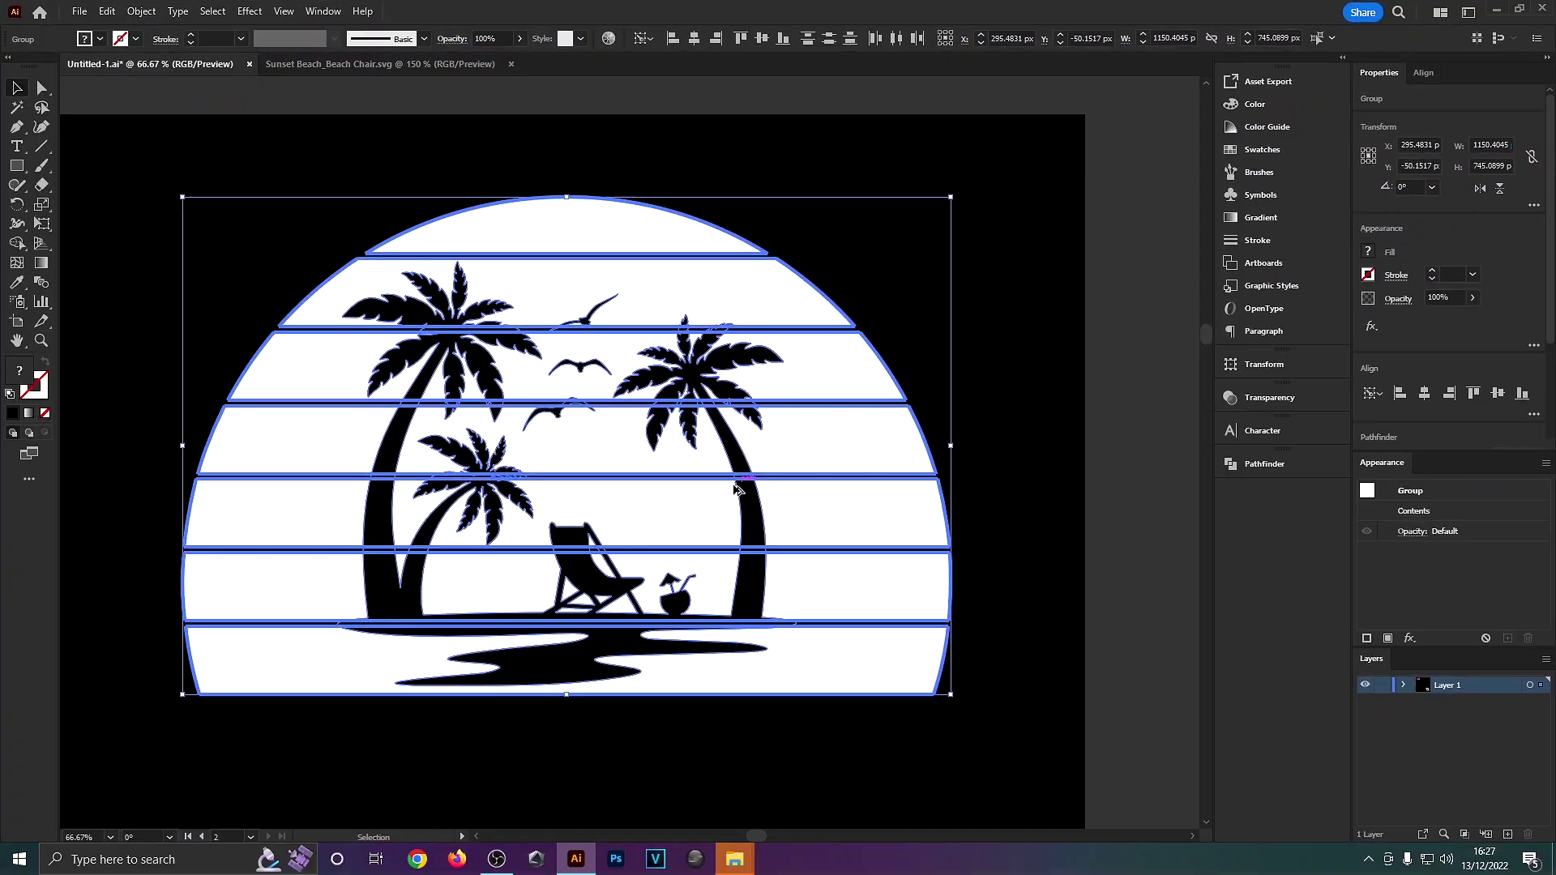
{"action": "scroll", "coordinate": [734, 486], "scroll_direction": "up", "scroll_amount": 1}
{"action": "left_click", "coordinate": [948, 260]}
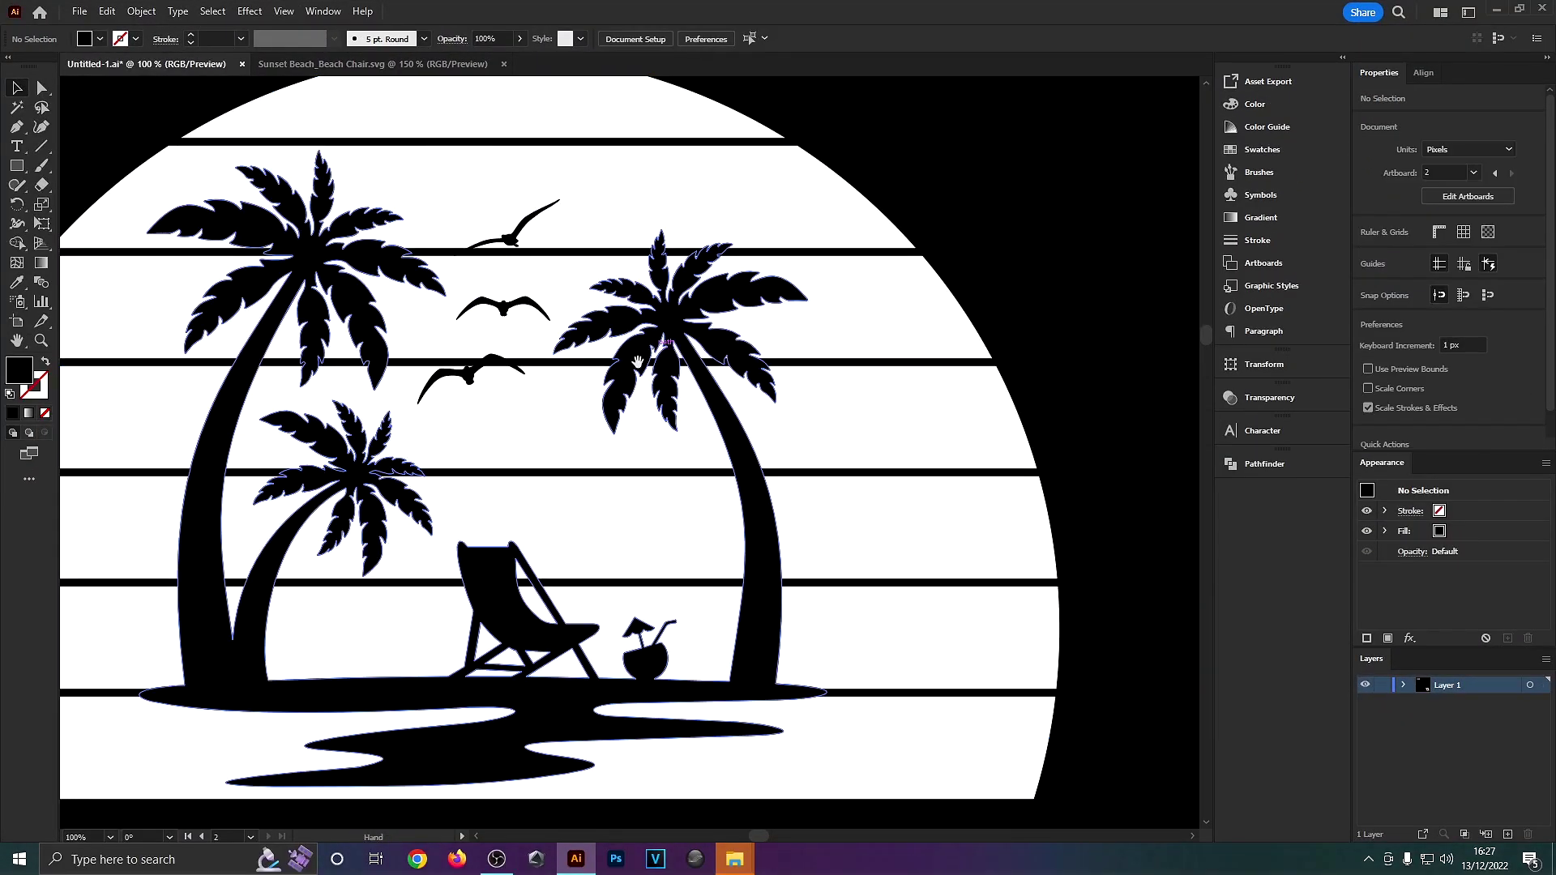
- Try shifting the beach silhouette off-center to the right within the sun, and undo the move
{"action": "left_click_drag", "start_coordinate": [608, 393], "coordinate": [737, 356]}
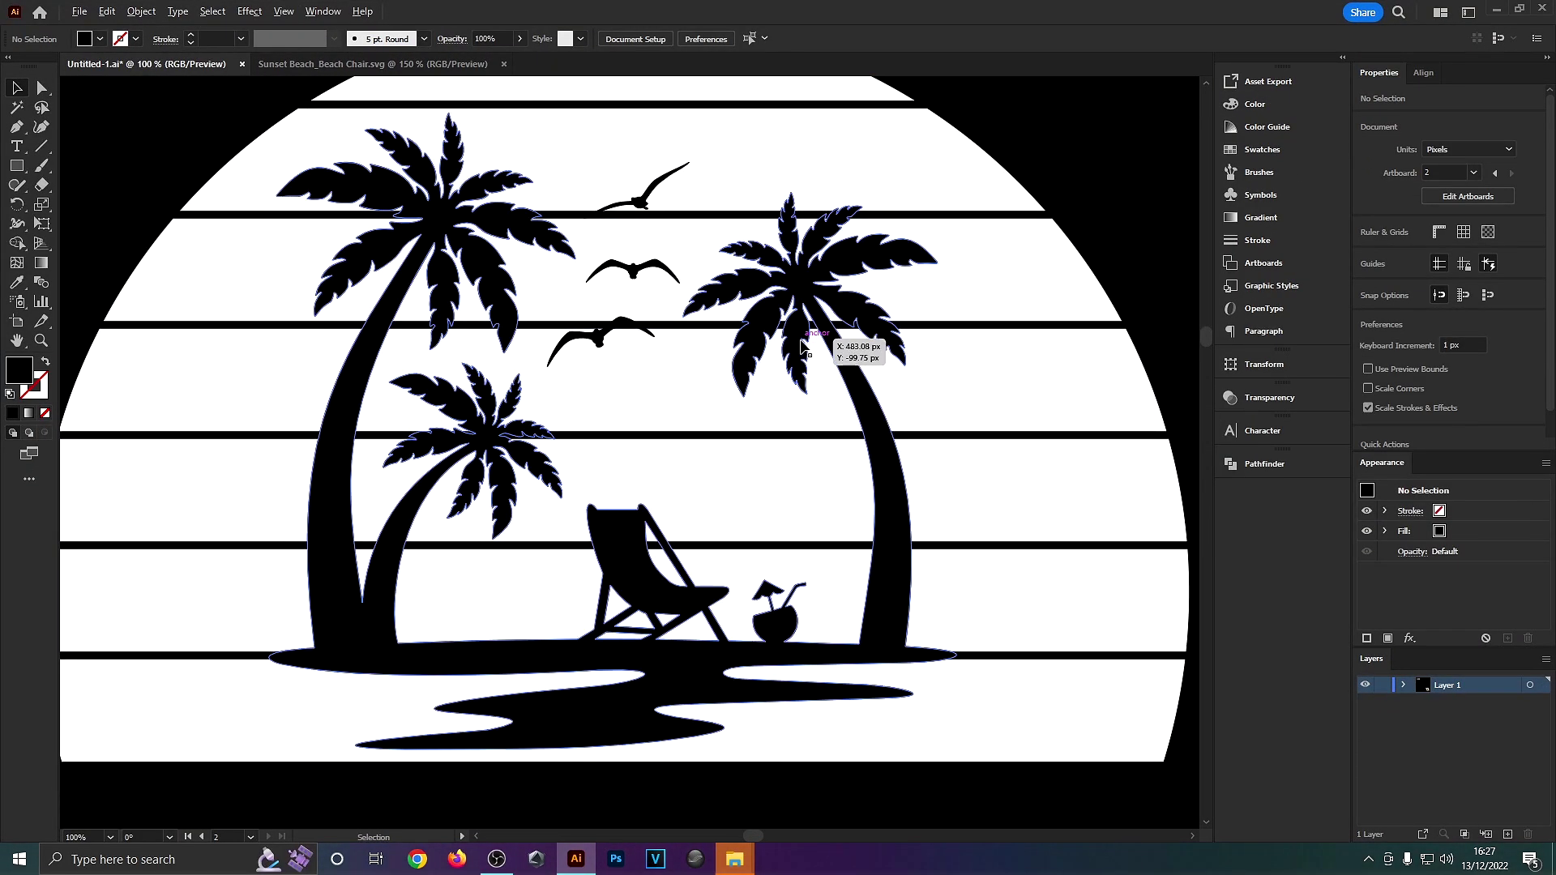
{"action": "scroll", "coordinate": [835, 342], "scroll_direction": "down", "scroll_amount": 1}
{"action": "left_click_drag", "start_coordinate": [825, 296], "coordinate": [859, 347]}
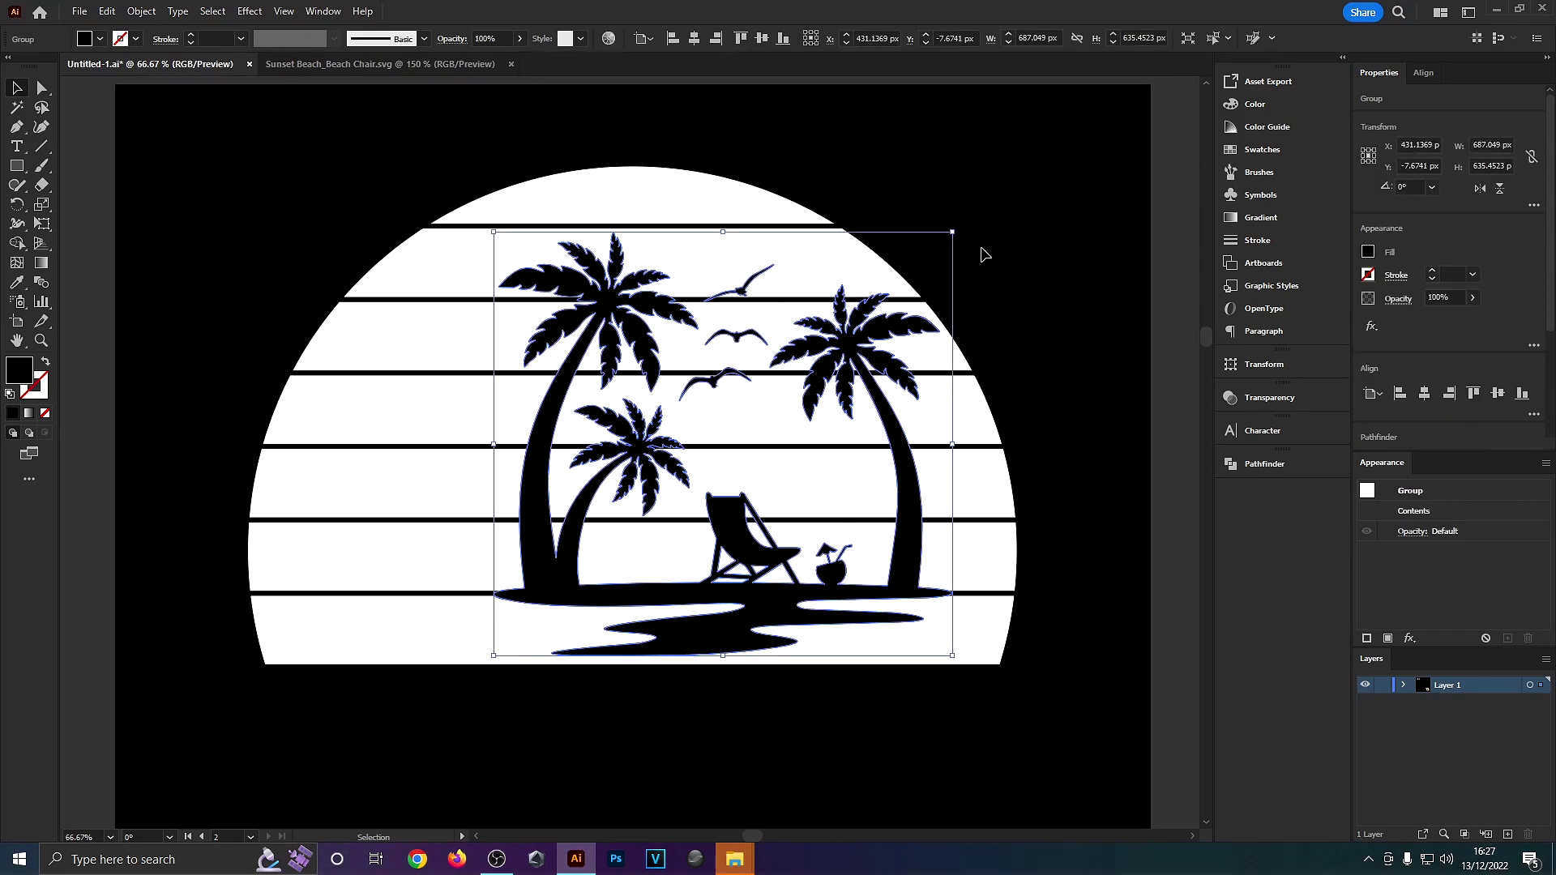
{"action": "scroll", "coordinate": [982, 274], "scroll_direction": "down", "scroll_amount": 1}
{"action": "left_click", "coordinate": [1033, 278]}
{"action": "scroll", "coordinate": [1035, 280], "scroll_direction": "down", "scroll_amount": 1}
{"action": "key", "text": "ctrl+z"}
{"action": "left_click", "coordinate": [1035, 275]}
{"action": "left_click_drag", "start_coordinate": [1048, 227], "coordinate": [950, 327]}
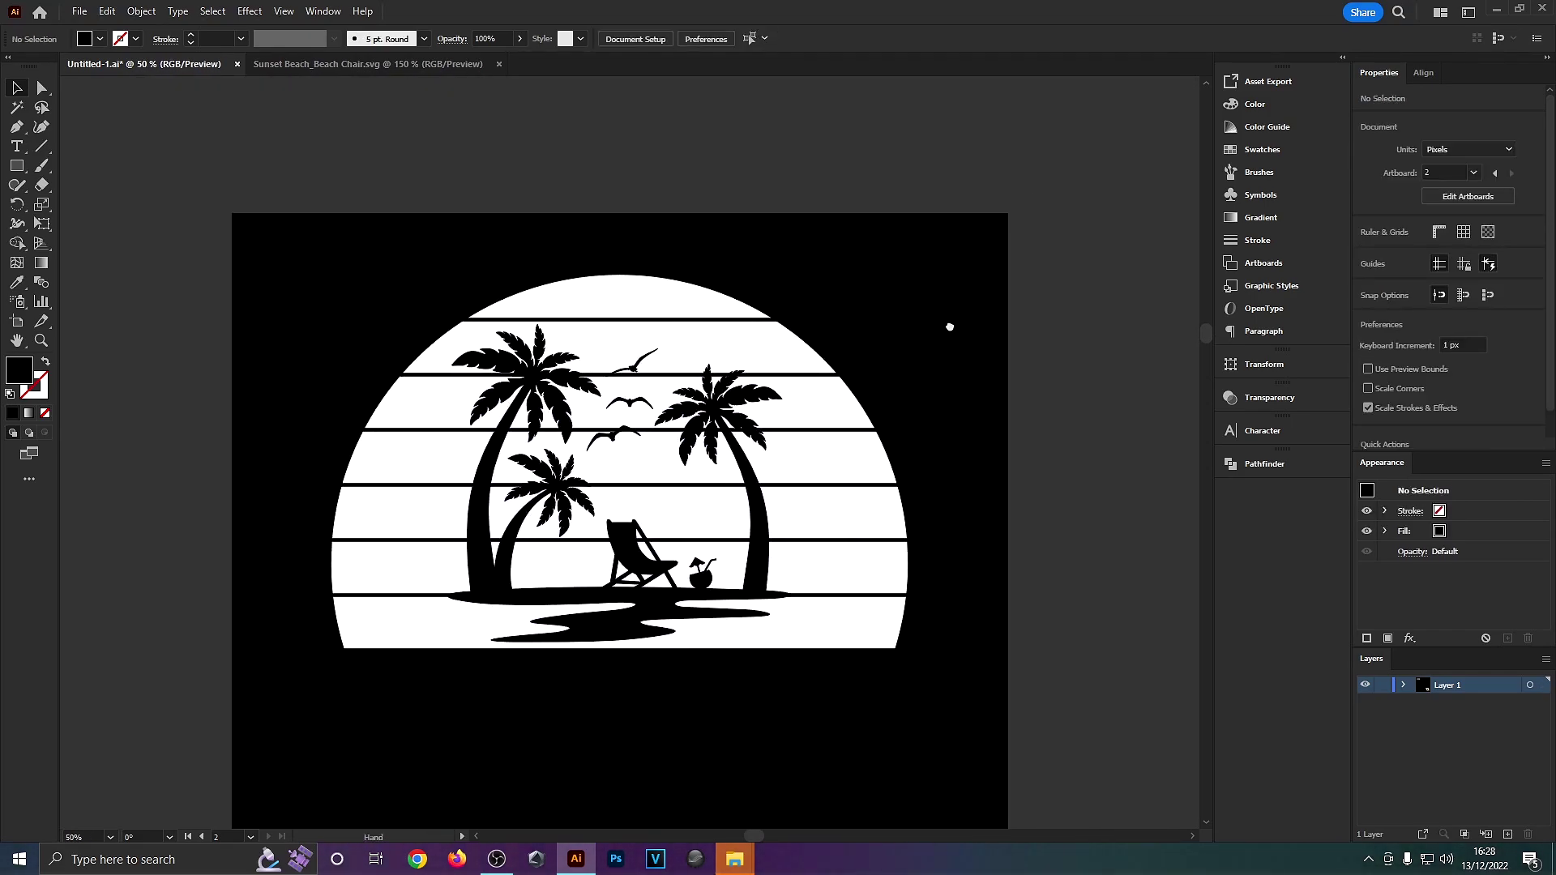
- Select the sun together with the beach silhouette and move both to the right, partly off the artboard
{"action": "left_click_drag", "start_coordinate": [389, 264], "coordinate": [737, 612]}
{"action": "left_click_drag", "start_coordinate": [501, 536], "coordinate": [951, 552]}
{"action": "scroll", "coordinate": [831, 689], "scroll_direction": "up", "scroll_amount": 2}
{"action": "left_click", "coordinate": [802, 699]}
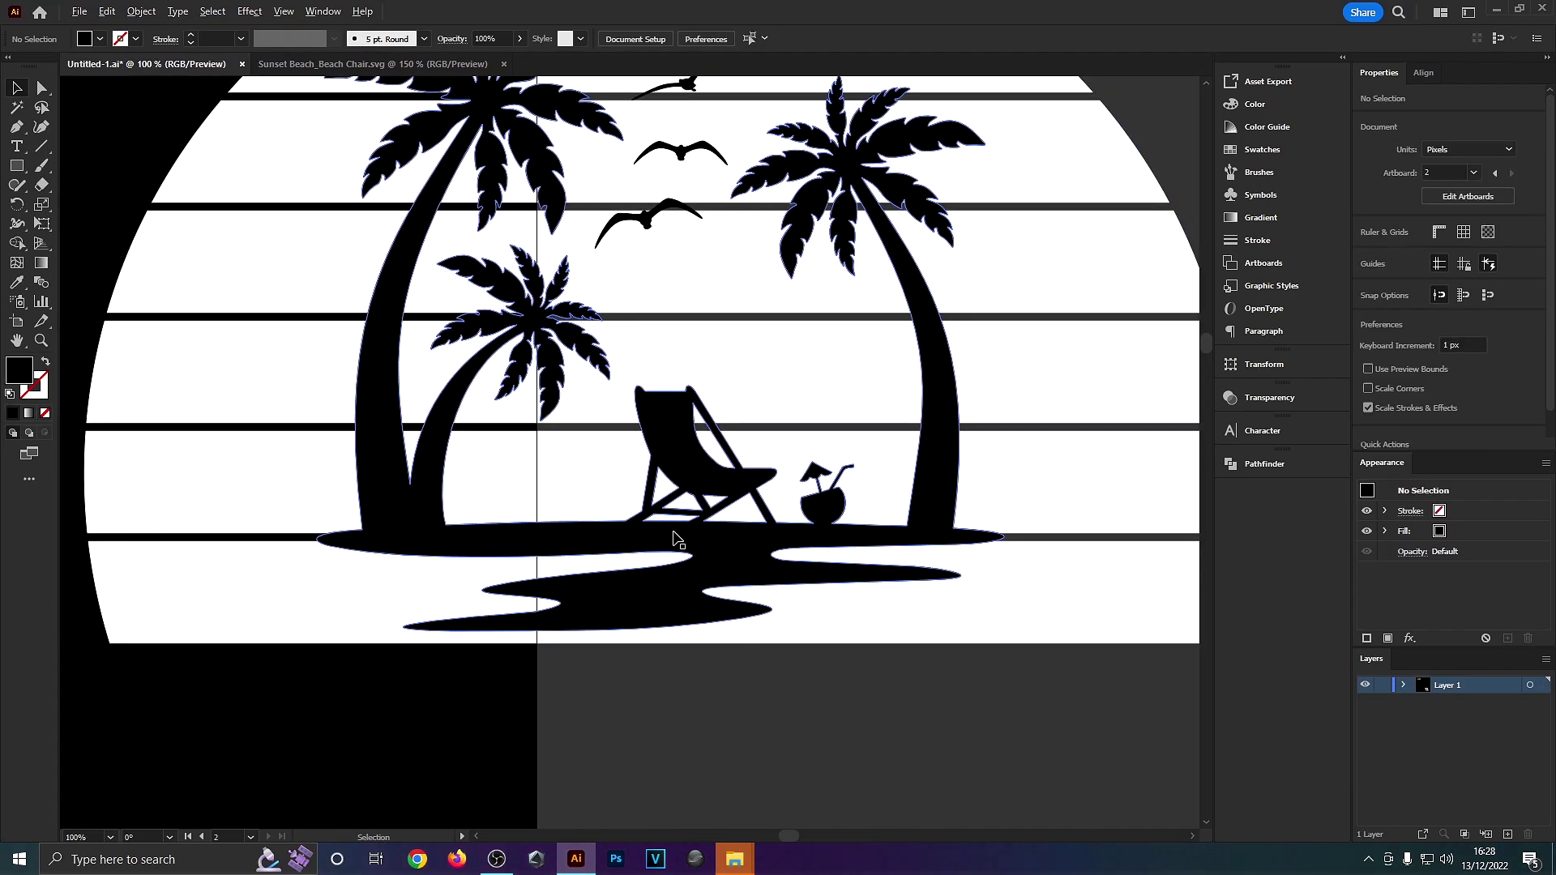
- Undo the move that placed the sun and beach silhouette partly off the artboard, and deselect them
{"action": "scroll", "coordinate": [678, 541], "scroll_direction": "up", "scroll_amount": 3}
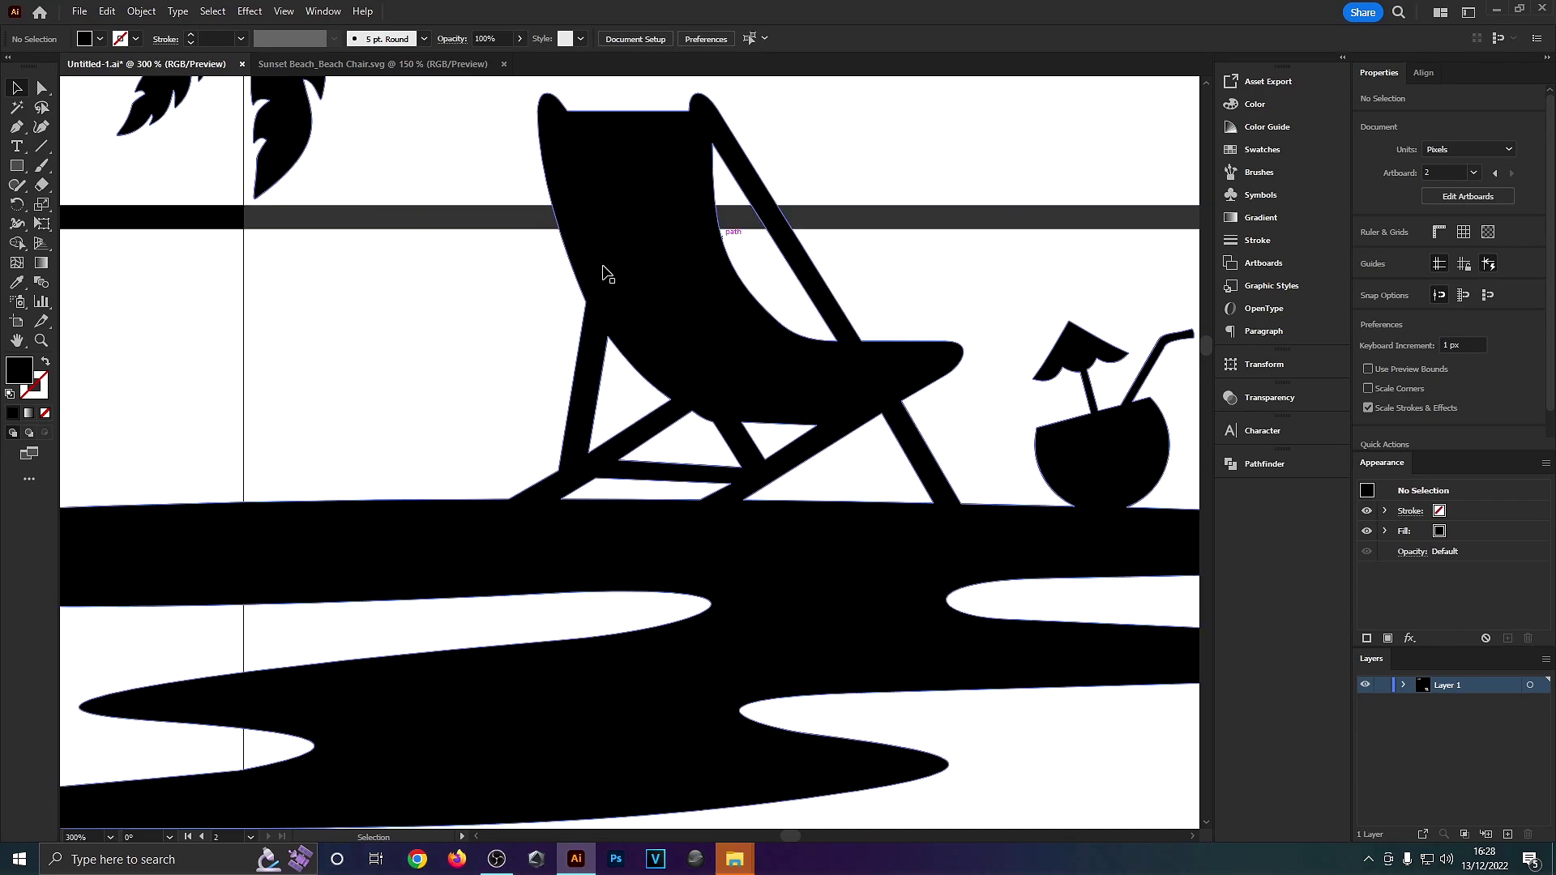
{"action": "scroll", "coordinate": [780, 411], "scroll_direction": "down", "scroll_amount": 5}
{"action": "left_click_drag", "start_coordinate": [654, 564], "coordinate": [918, 610]}
{"action": "key", "text": "ctrl+z"}
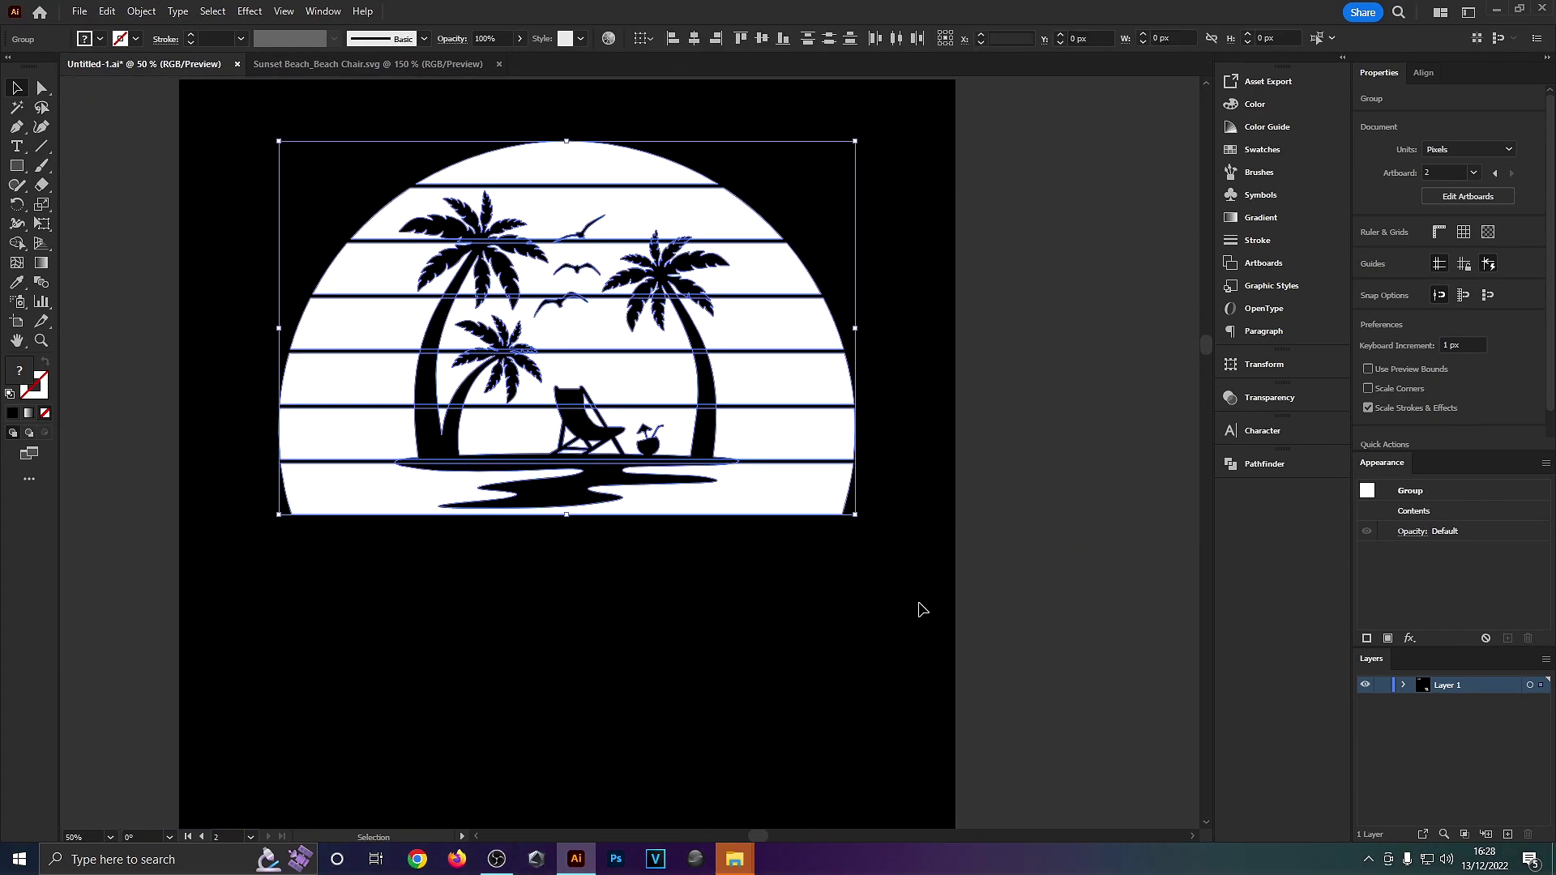
{"action": "left_click", "coordinate": [924, 319]}
{"action": "key", "text": "ctrl+plus"}
{"action": "key", "text": "ctrl+plus"}
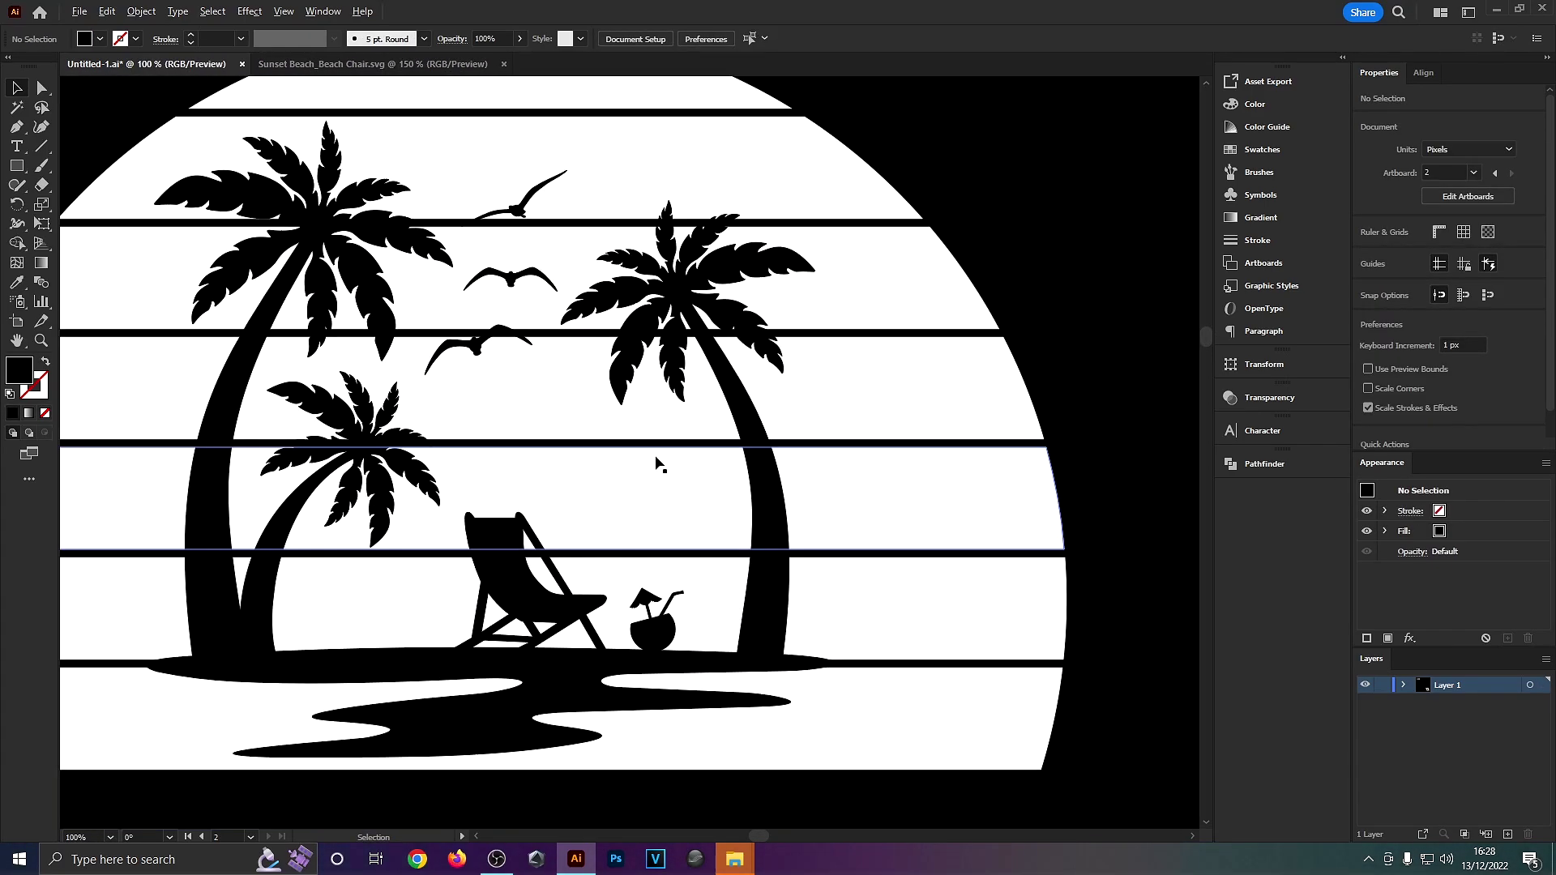
- Select the striped sun together with the beach silhouette and make an opacity mask from them with Clip turned off
{"action": "left_click", "coordinate": [924, 357]}
{"action": "scroll", "coordinate": [923, 356], "scroll_direction": "down", "scroll_amount": 1}
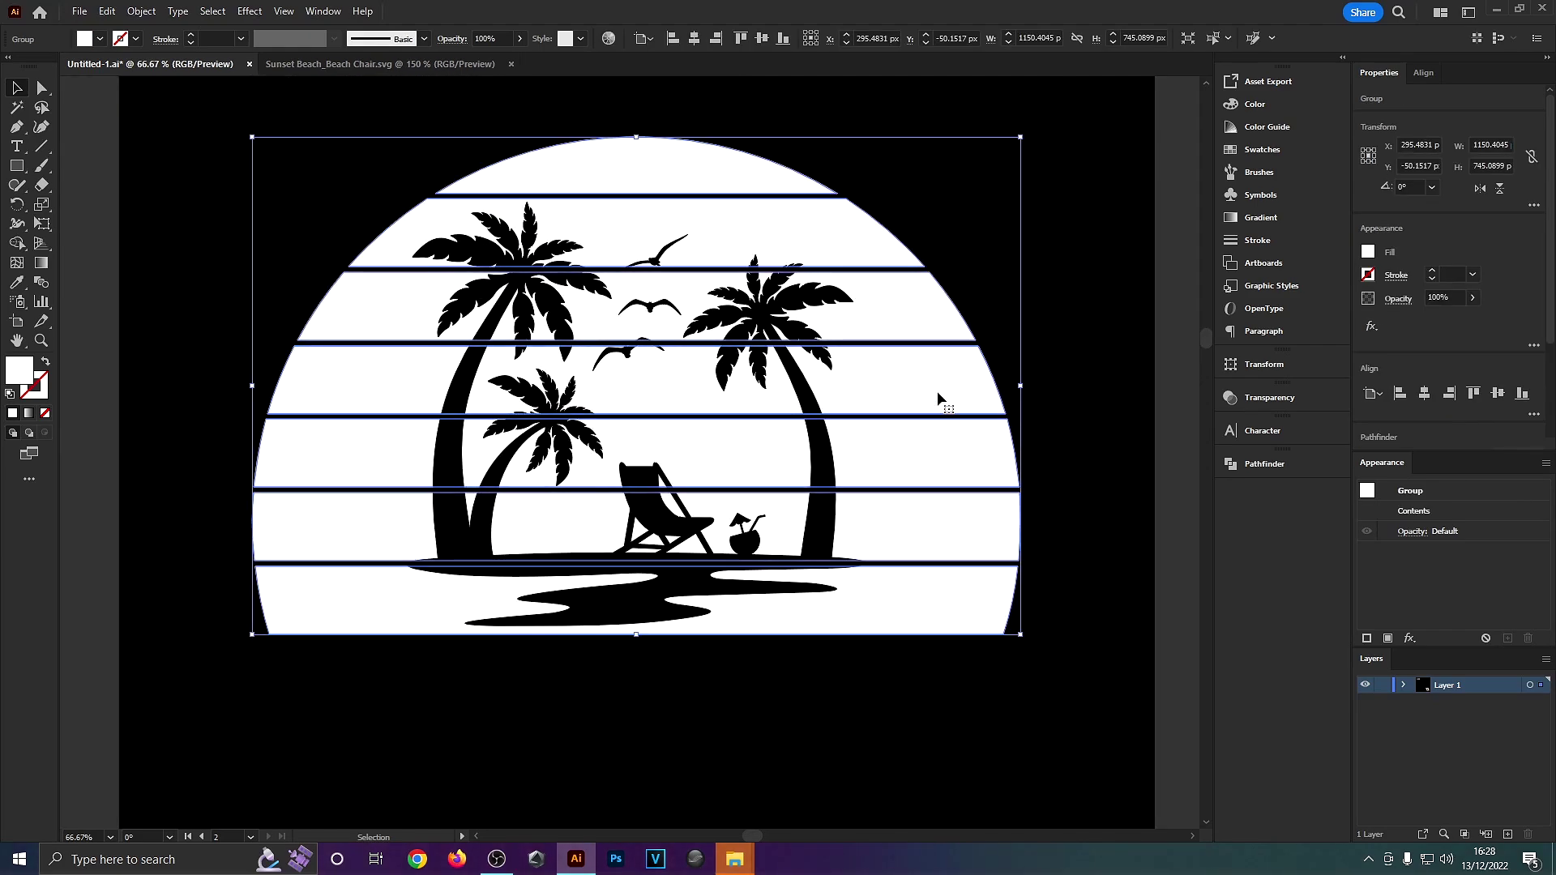
{"action": "left_click", "coordinate": [1108, 682]}
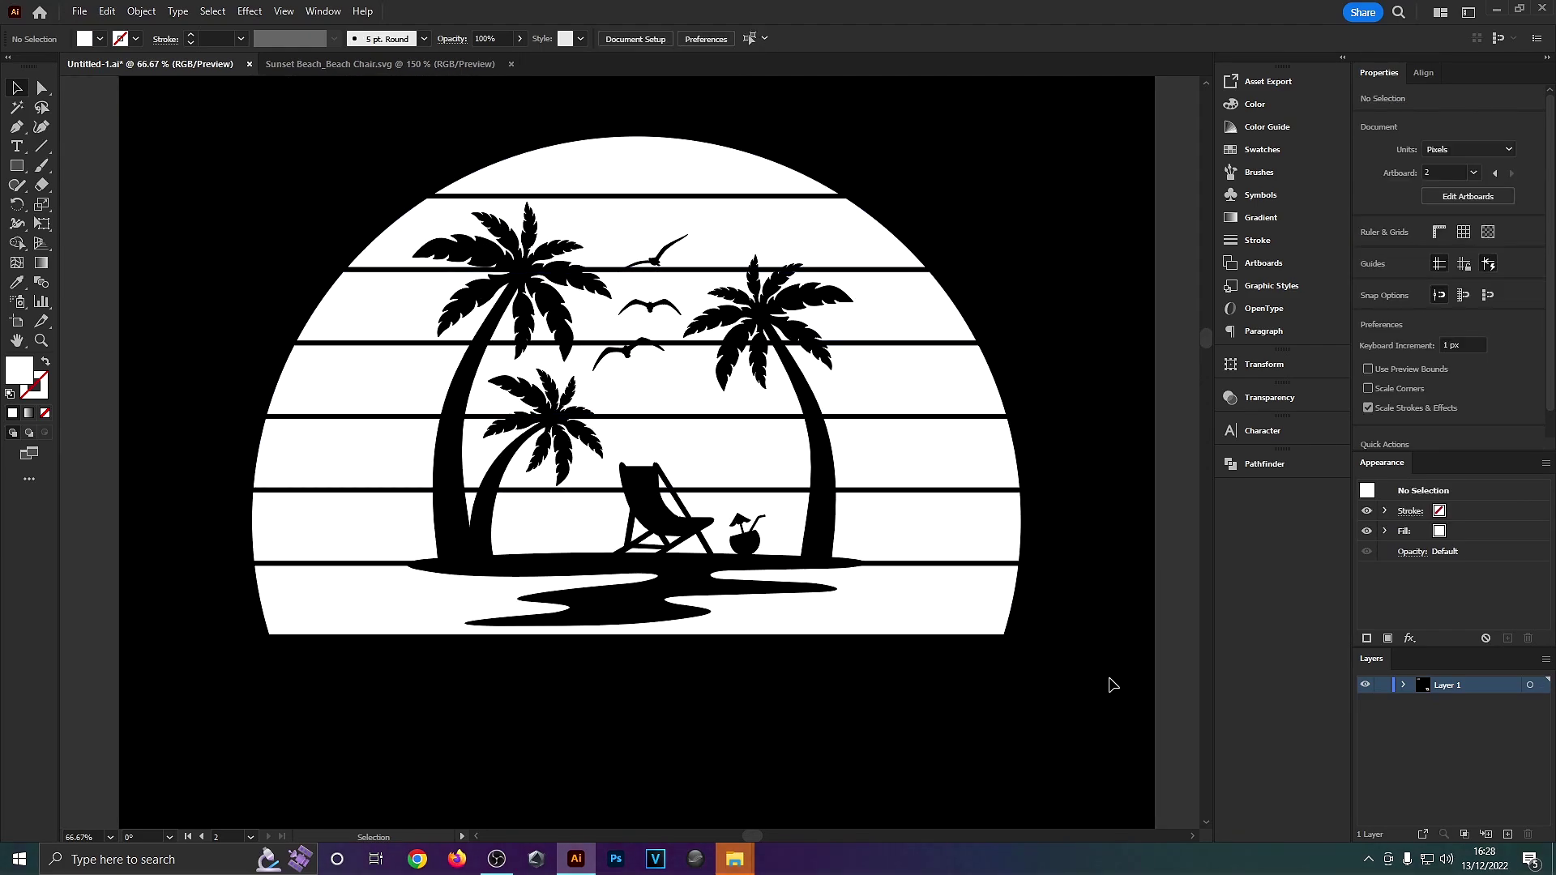
{"action": "left_click", "coordinate": [972, 540]}
{"action": "key", "text": "ctrl+g"}
{"action": "left_click_drag", "start_coordinate": [145, 102], "coordinate": [1133, 752]}
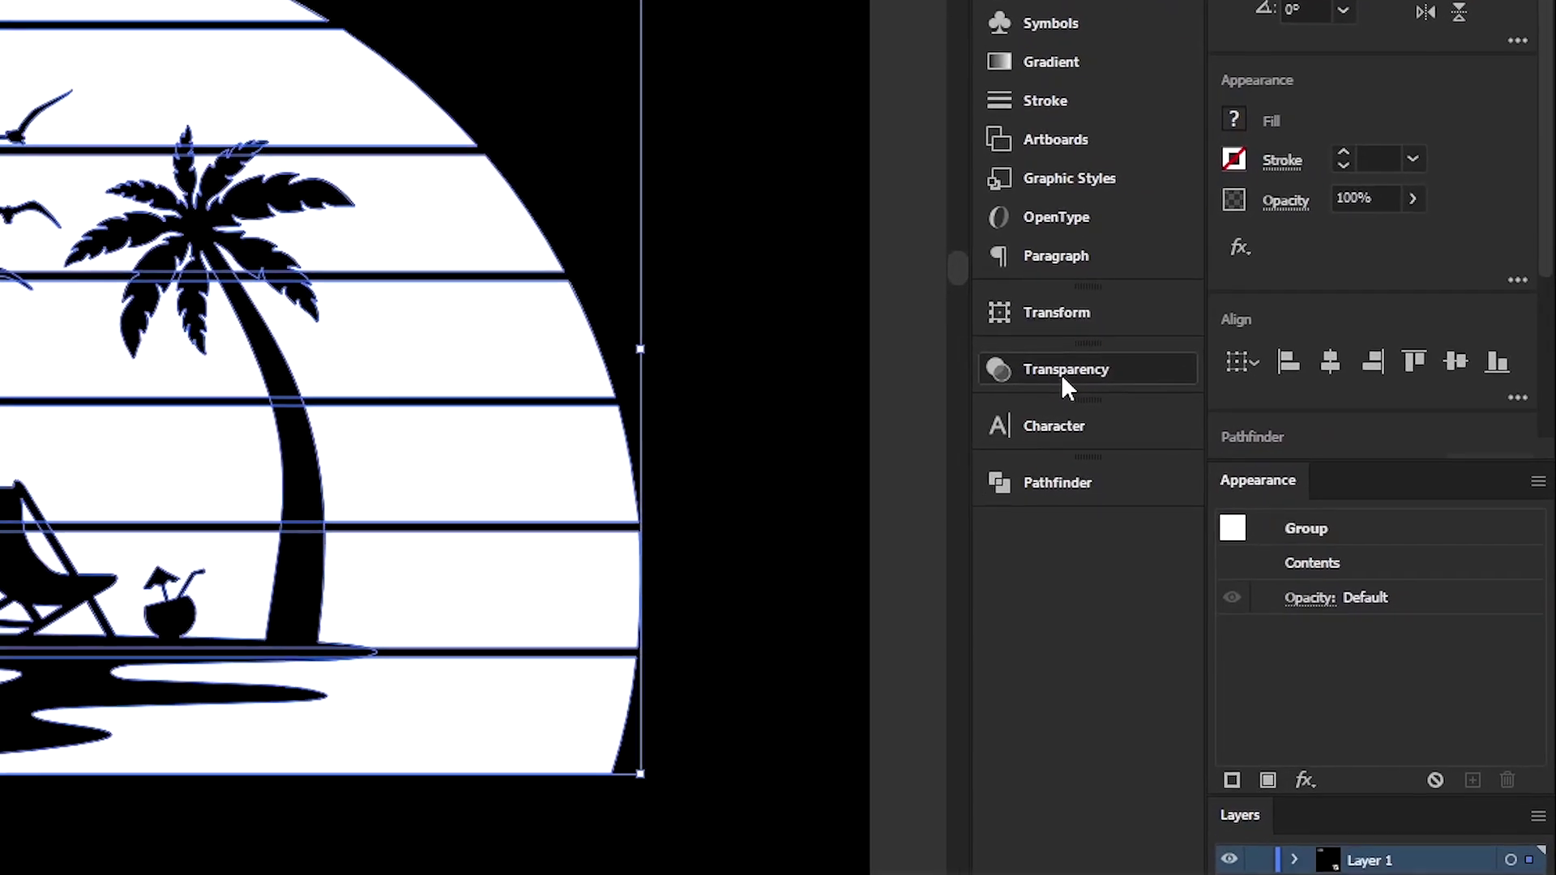
{"action": "left_click", "coordinate": [1185, 391]}
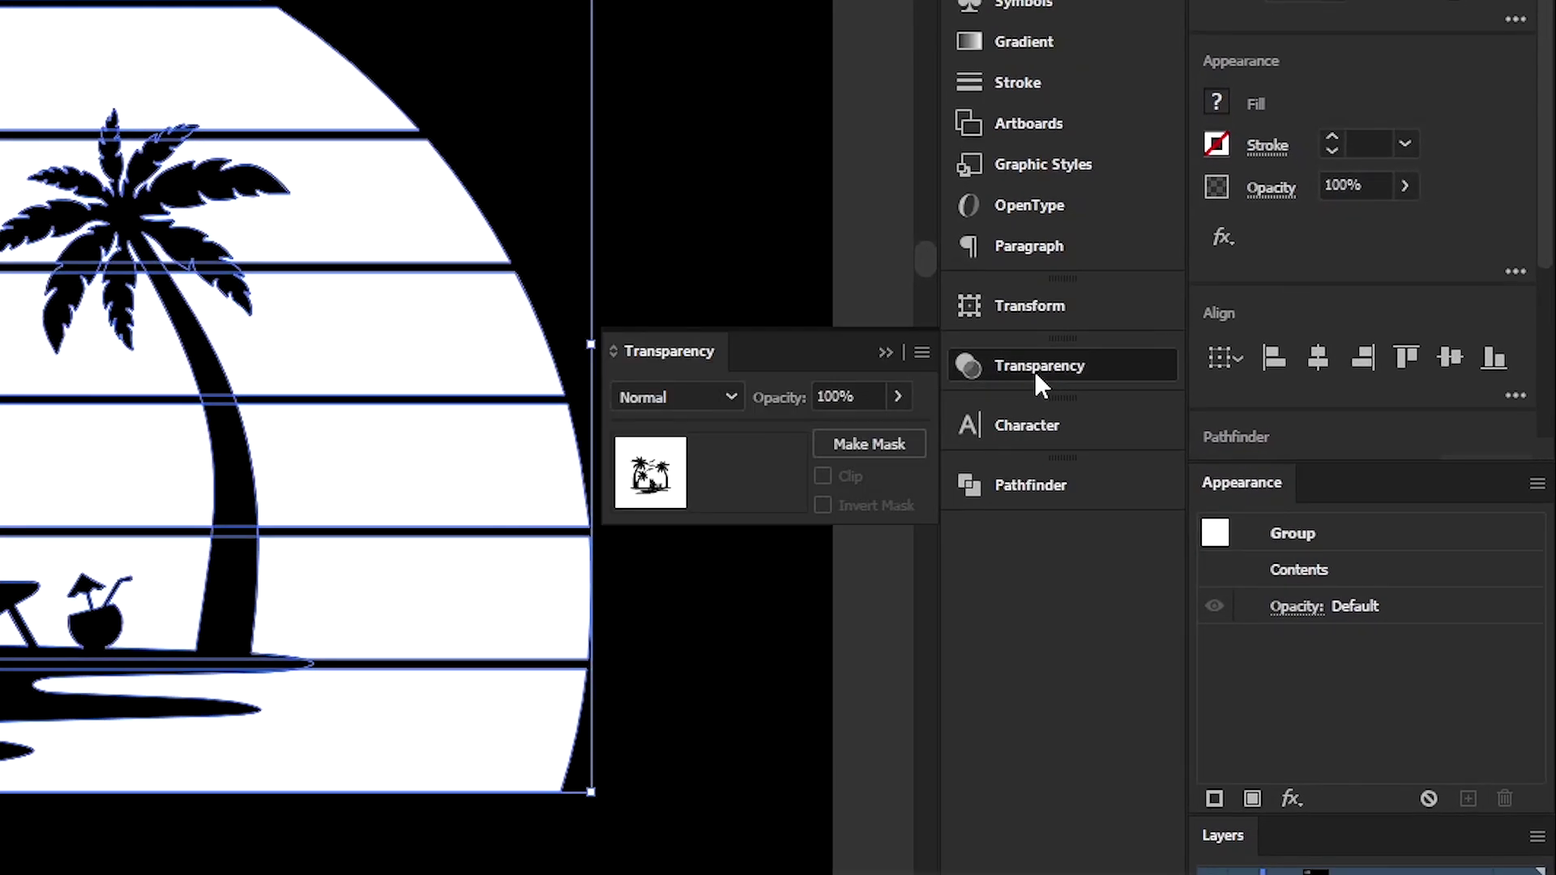
{"action": "left_click", "coordinate": [848, 448]}
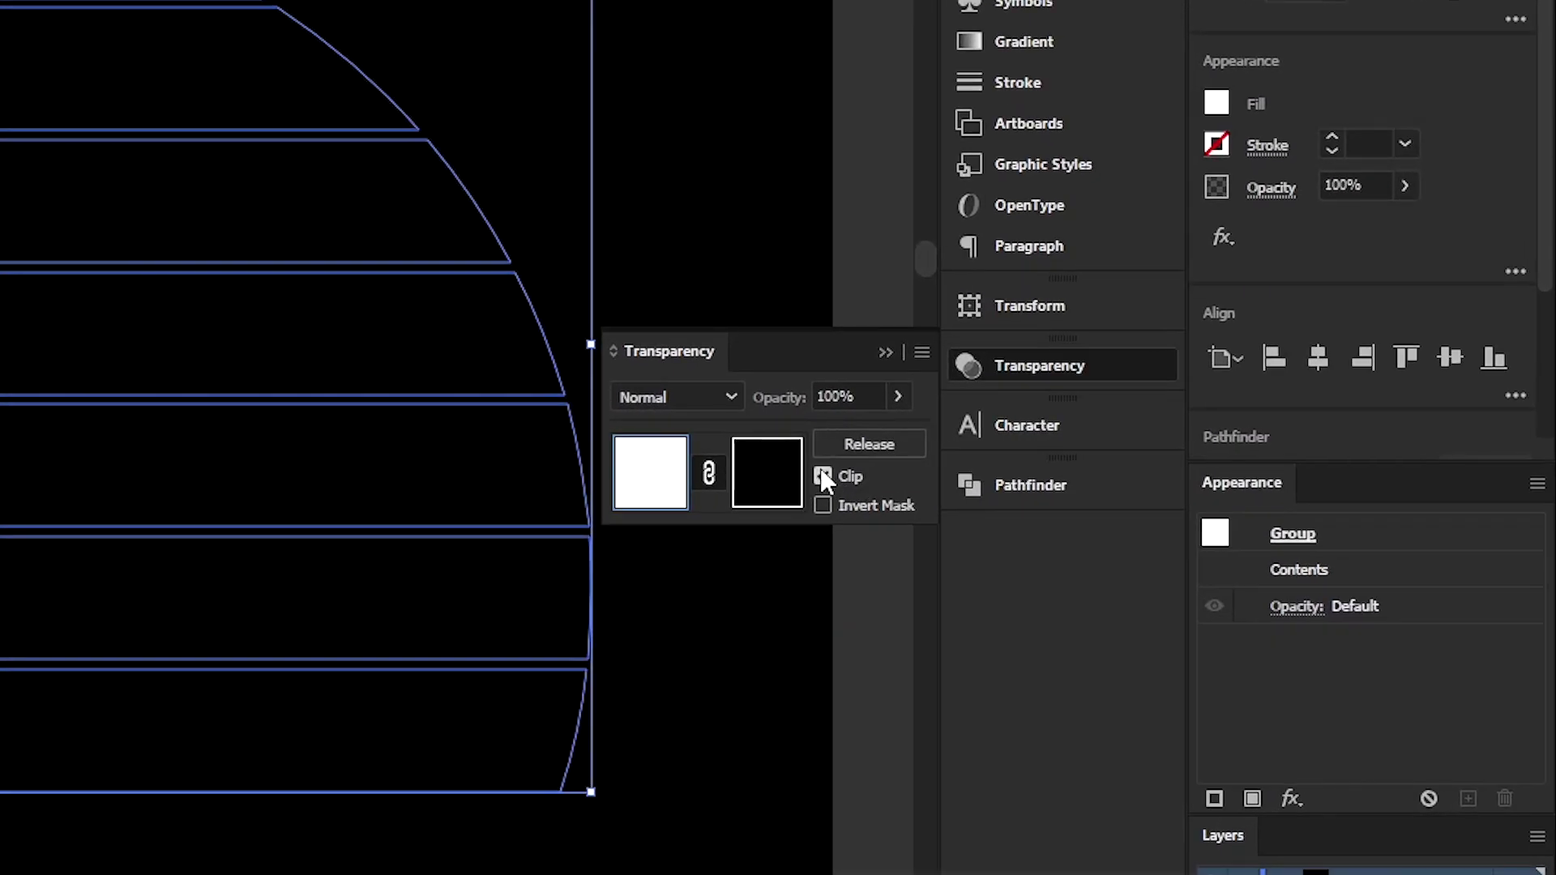
{"action": "left_click", "coordinate": [822, 476]}
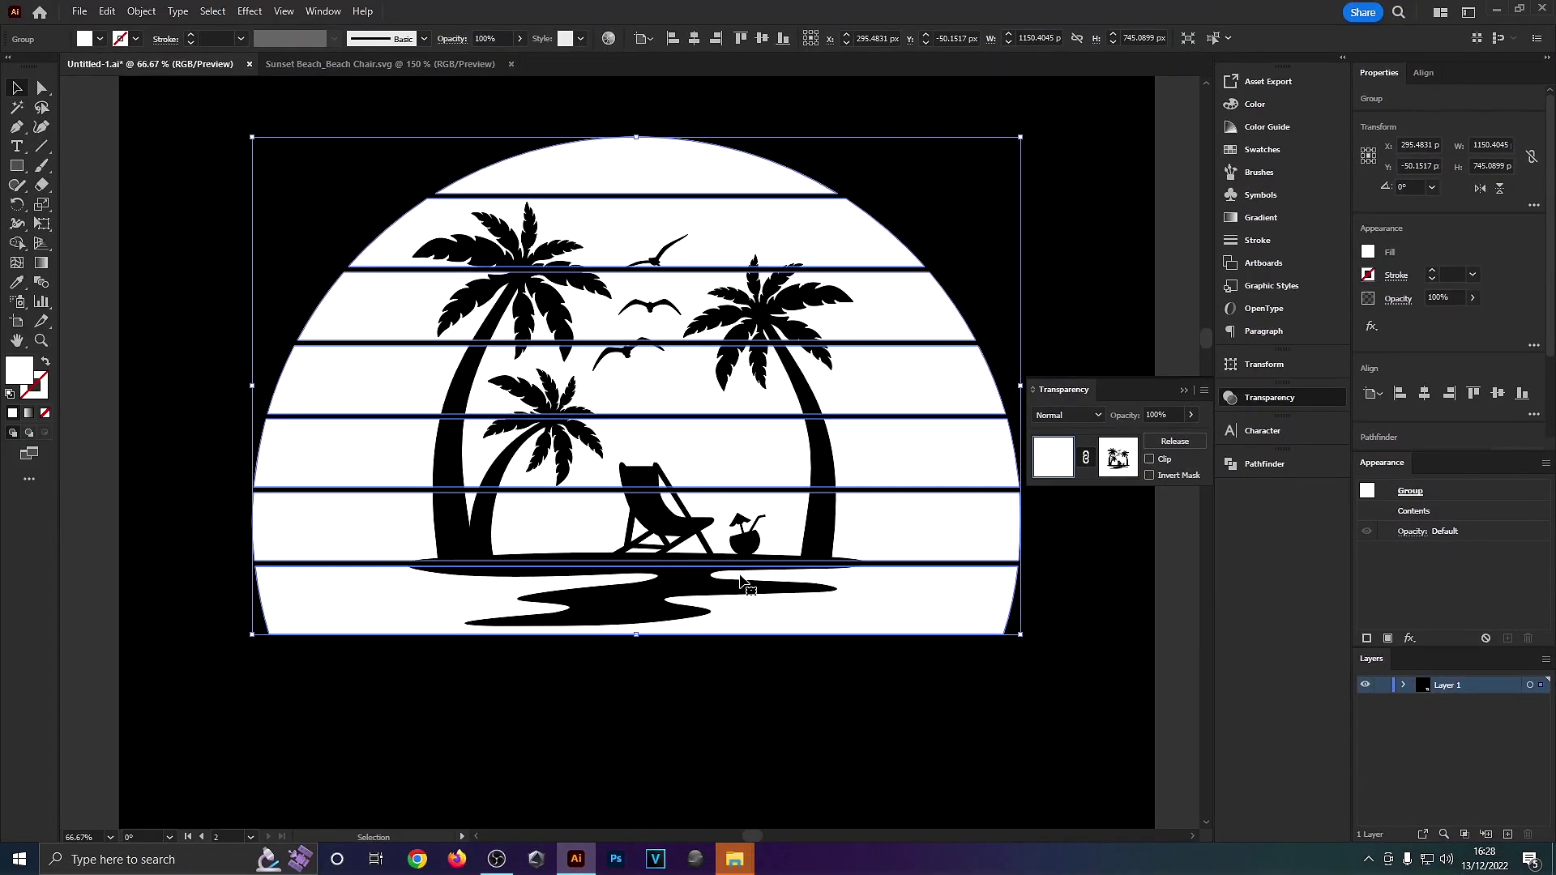
- Move the masked sun partly off the black artboard and check that the background shows through the cut-out silhouette
{"action": "scroll", "coordinate": [478, 649], "scroll_direction": "down", "scroll_amount": 1}
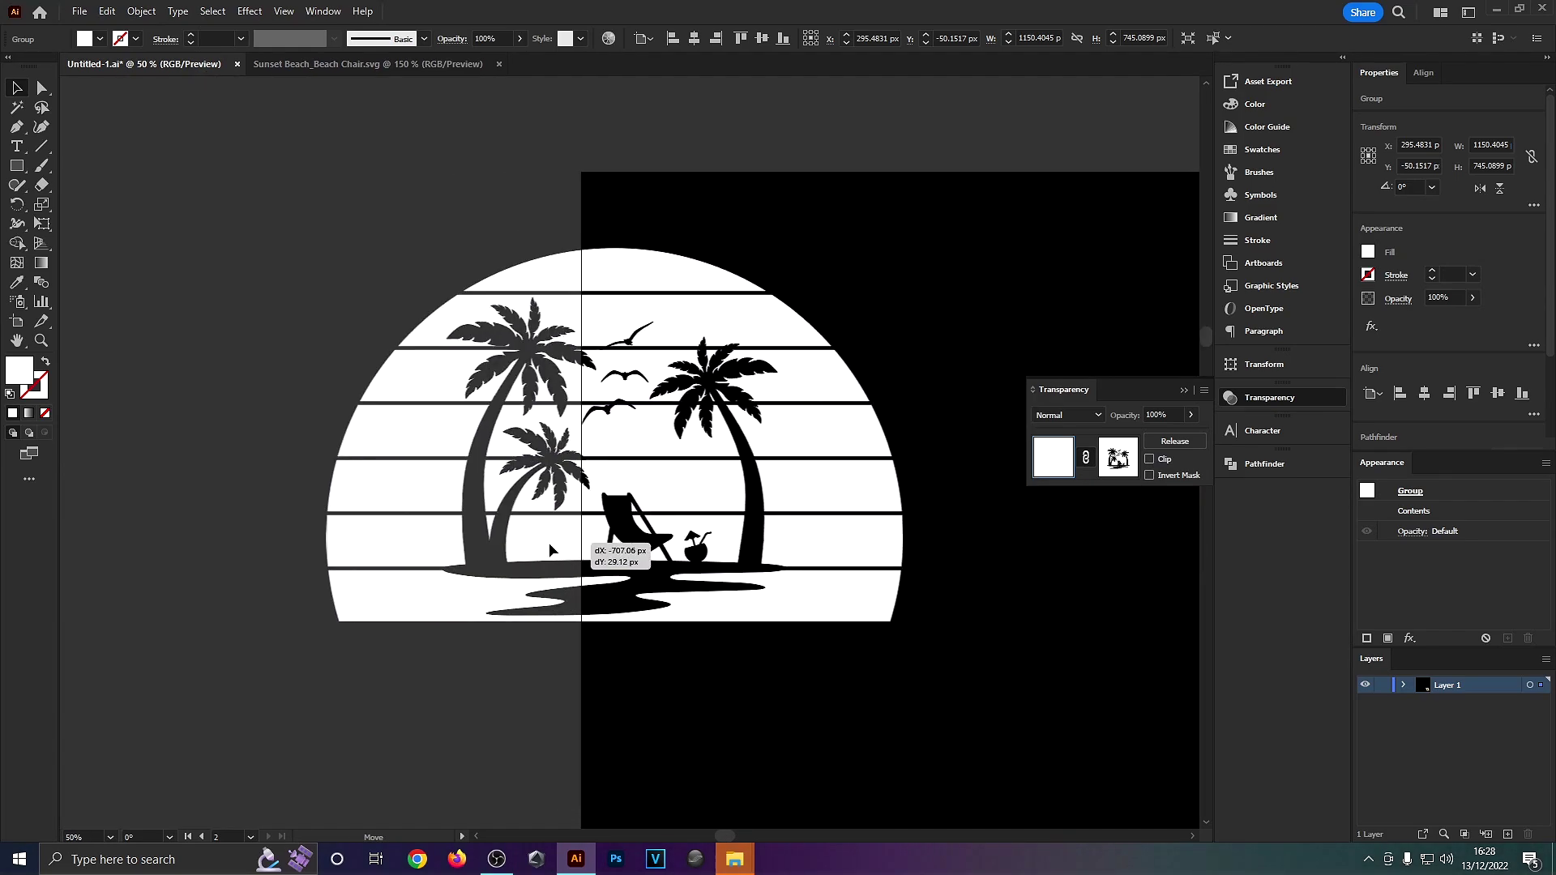
{"action": "scroll", "coordinate": [486, 649], "scroll_direction": "up", "scroll_amount": 3}
{"action": "scroll", "coordinate": [705, 521], "scroll_direction": "up", "scroll_amount": 3}
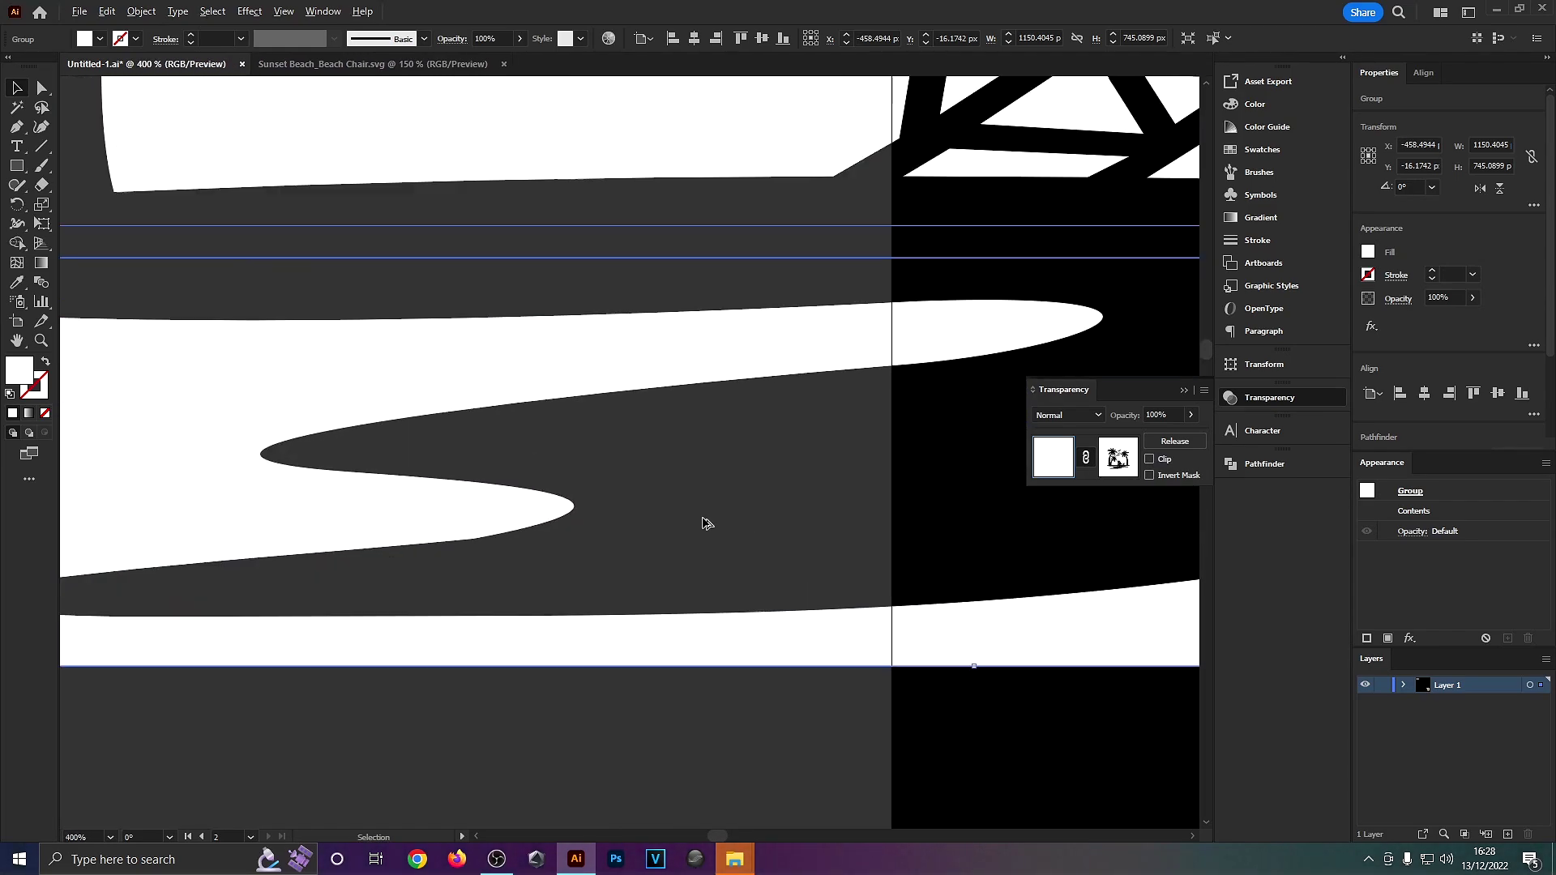
{"action": "scroll", "coordinate": [711, 621], "scroll_direction": "down", "scroll_amount": 5}
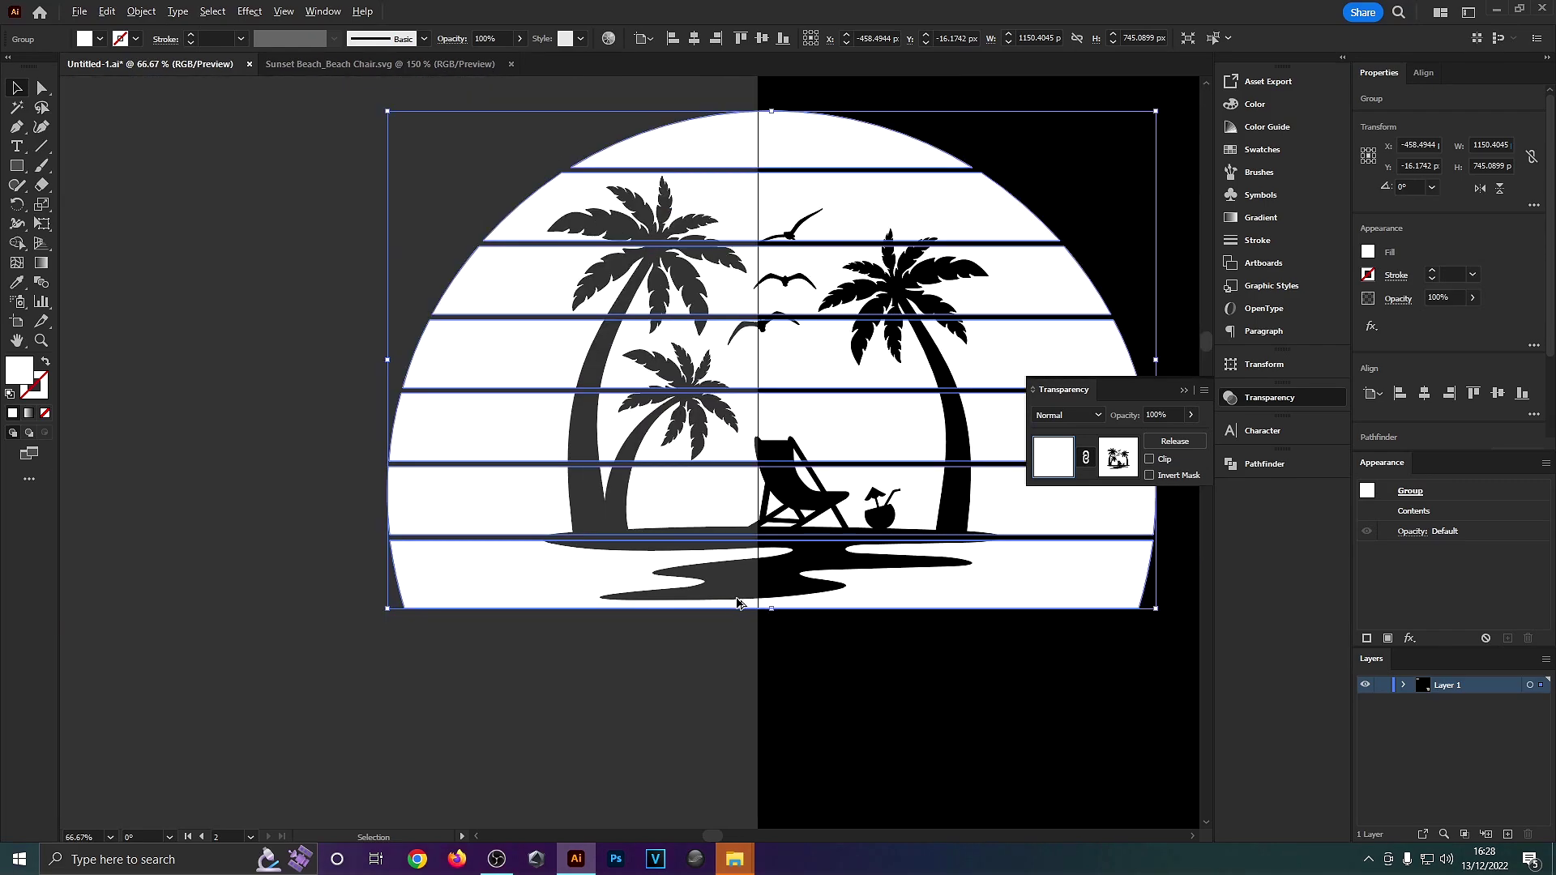
{"action": "scroll", "coordinate": [679, 599], "scroll_direction": "up", "scroll_amount": 1}
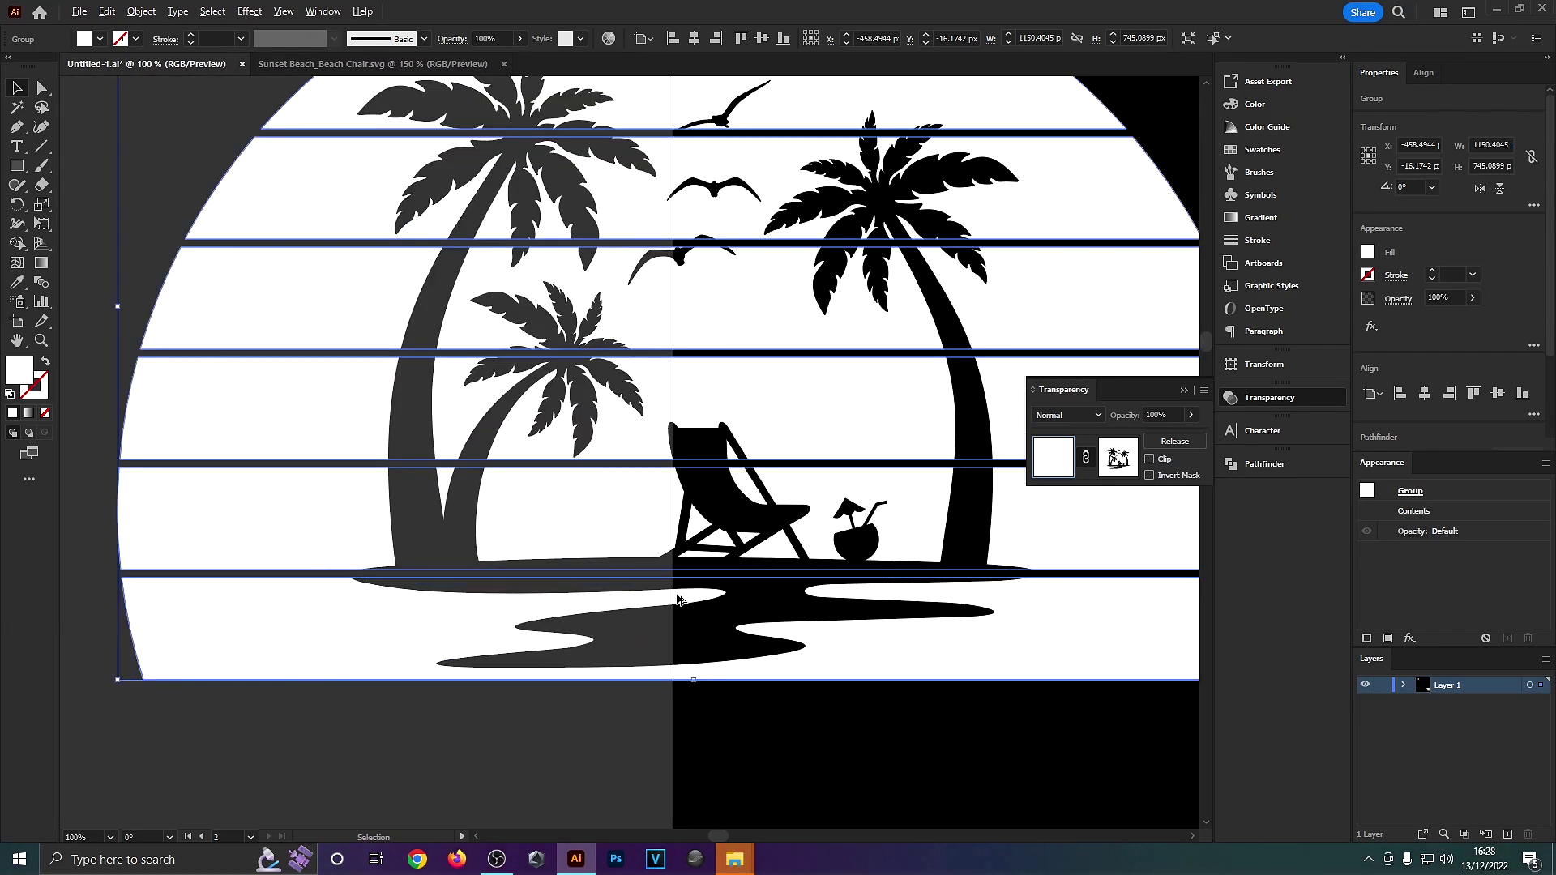
{"action": "scroll", "coordinate": [687, 590], "scroll_direction": "up", "scroll_amount": 2}
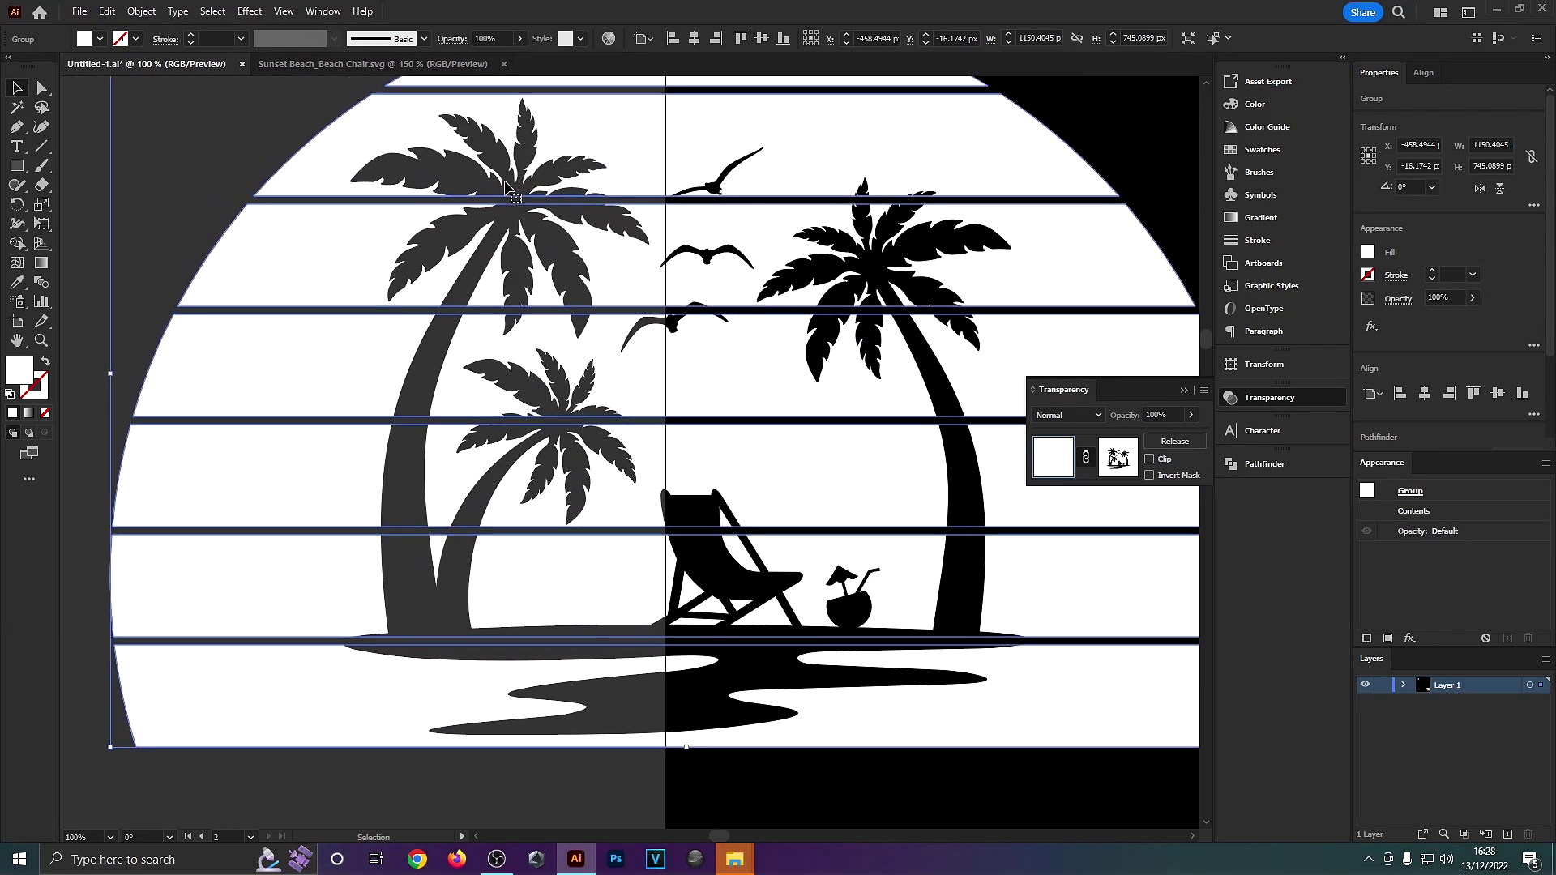
{"action": "left_click_drag", "start_coordinate": [520, 219], "coordinate": [501, 213]}
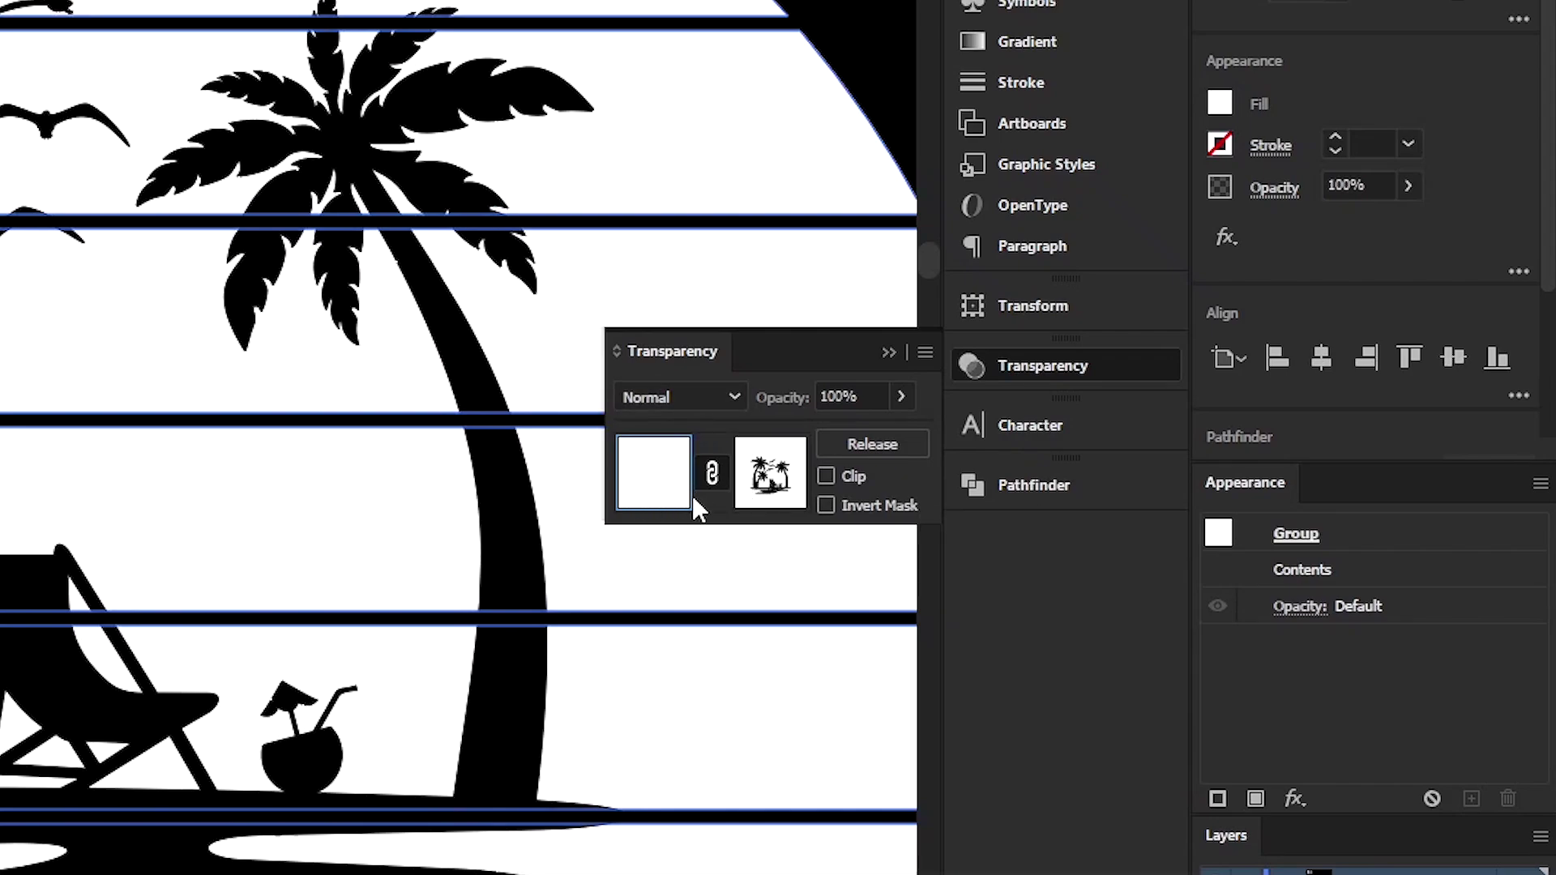
- Enter the opacity mask to edit the beach silhouette, and return to the sun artwork
{"action": "left_click", "coordinate": [790, 486]}
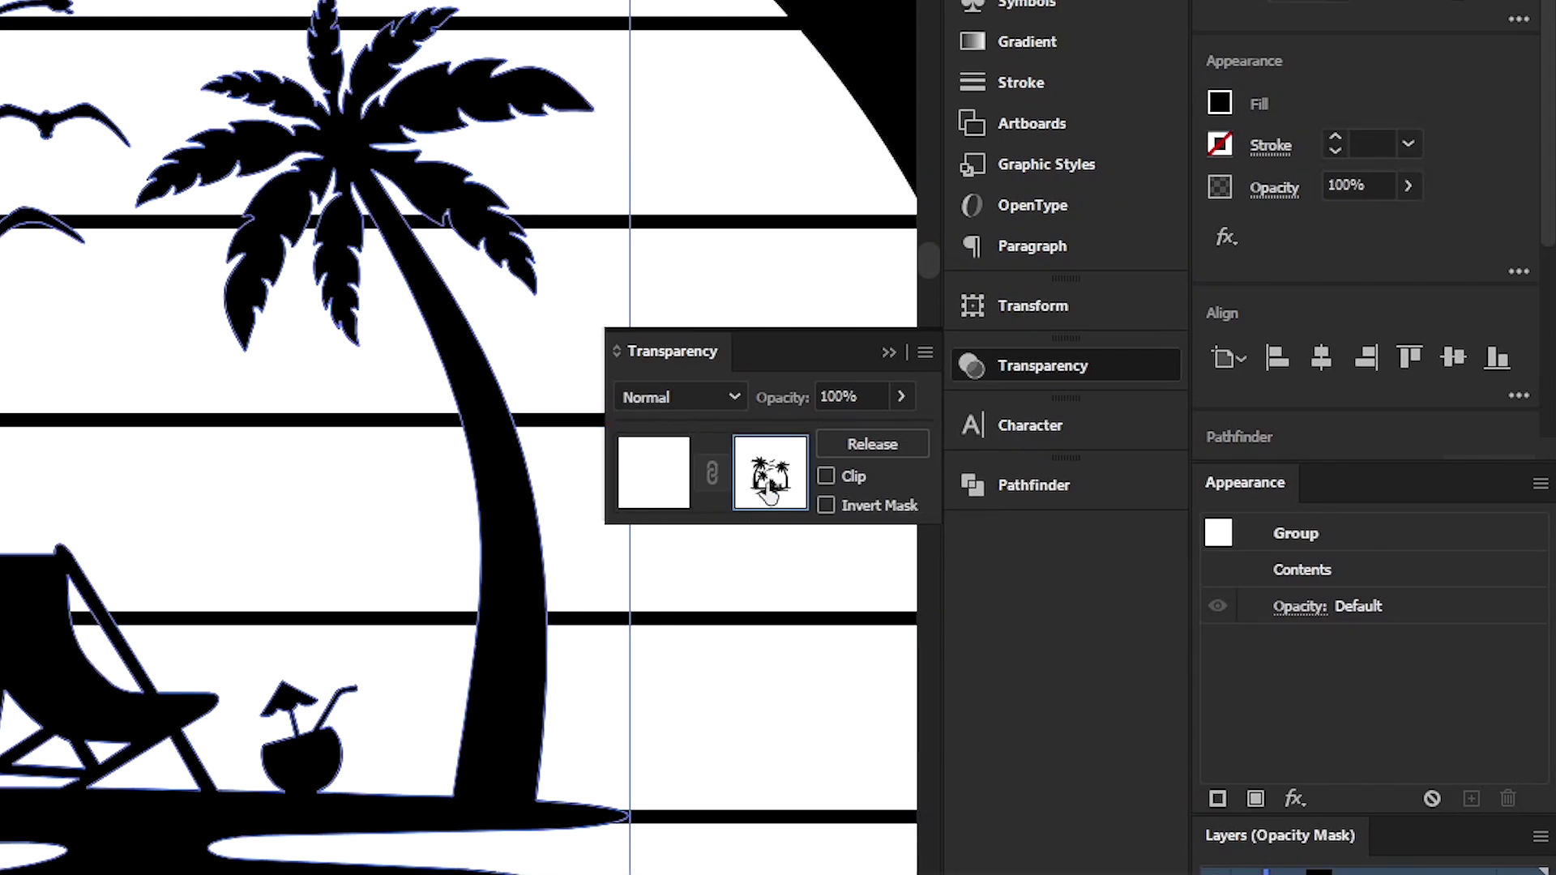
{"action": "left_click_drag", "start_coordinate": [122, 117], "coordinate": [555, 251]}
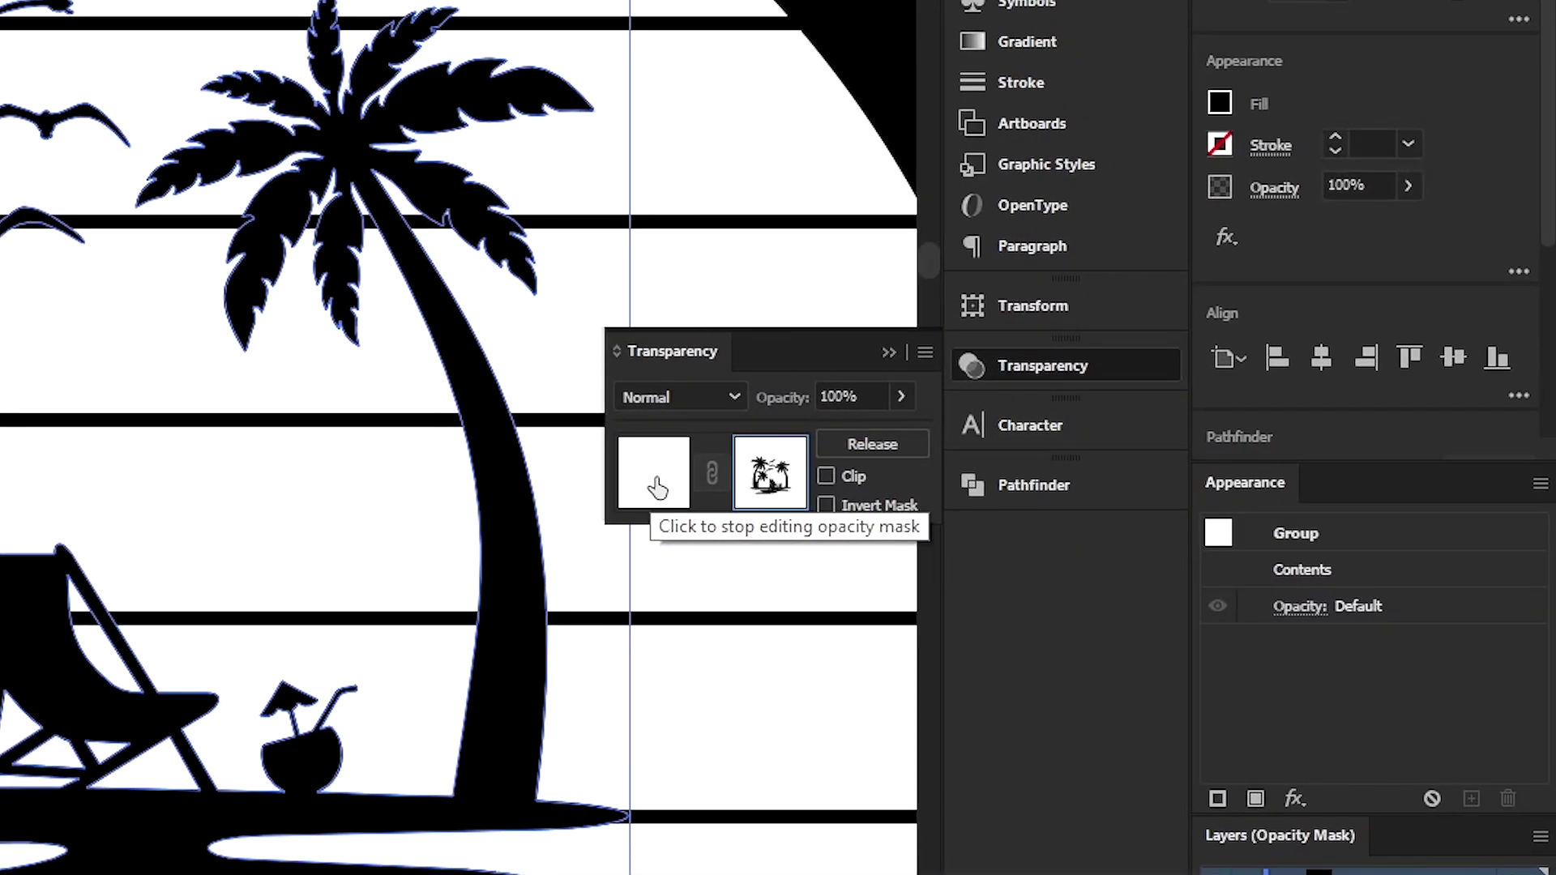
{"action": "left_click", "coordinate": [657, 487]}
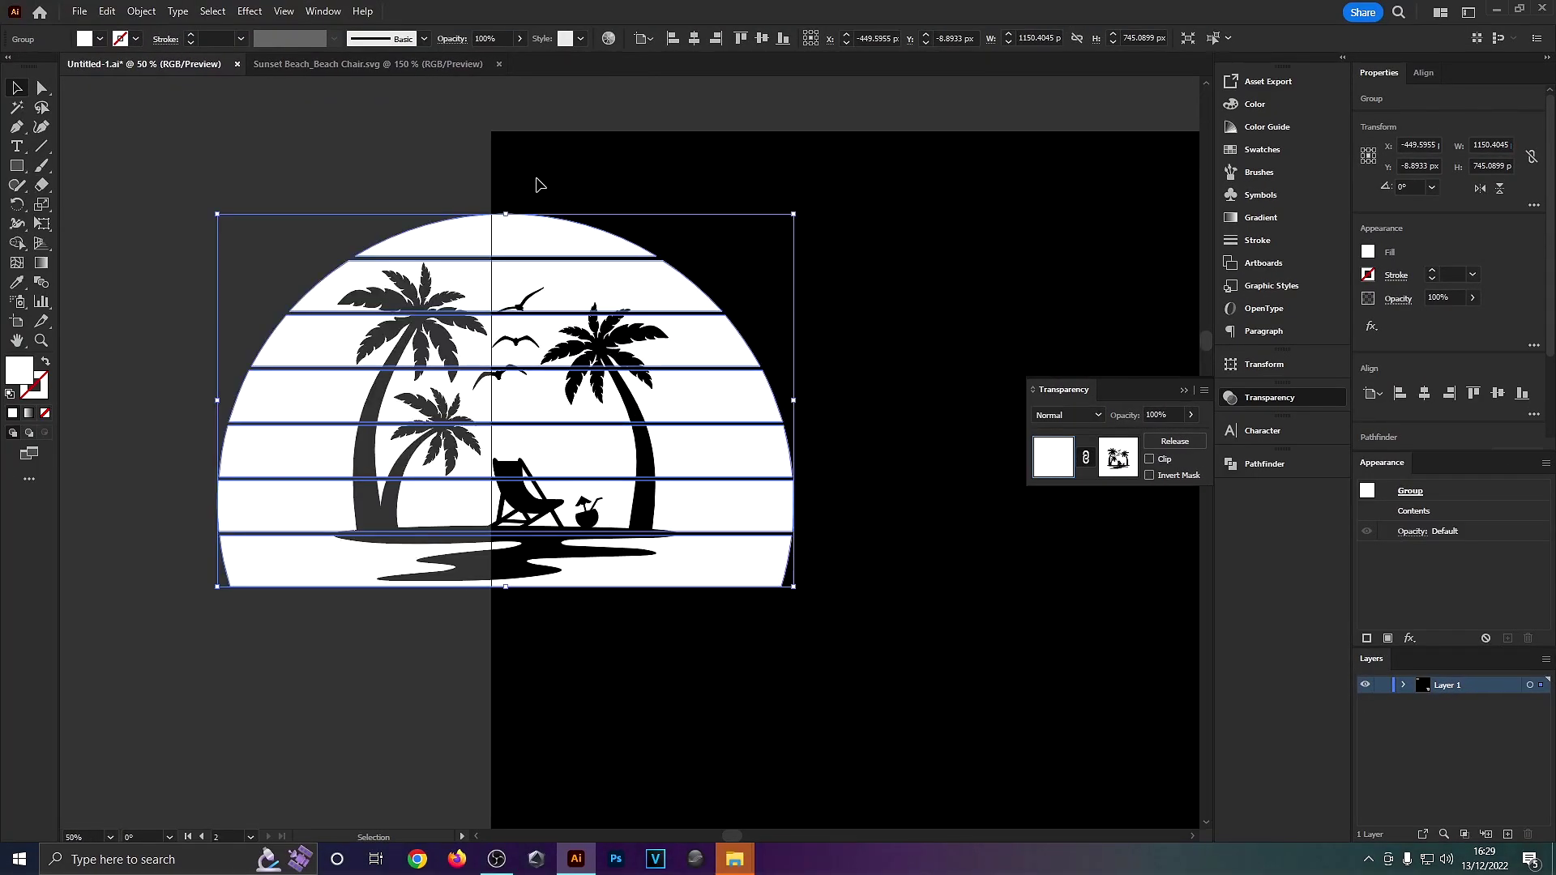
- Move the masked sun back onto the black artboard, into its upper middle area, and deselect it
{"action": "left_click_drag", "start_coordinate": [729, 477], "coordinate": [1102, 511]}
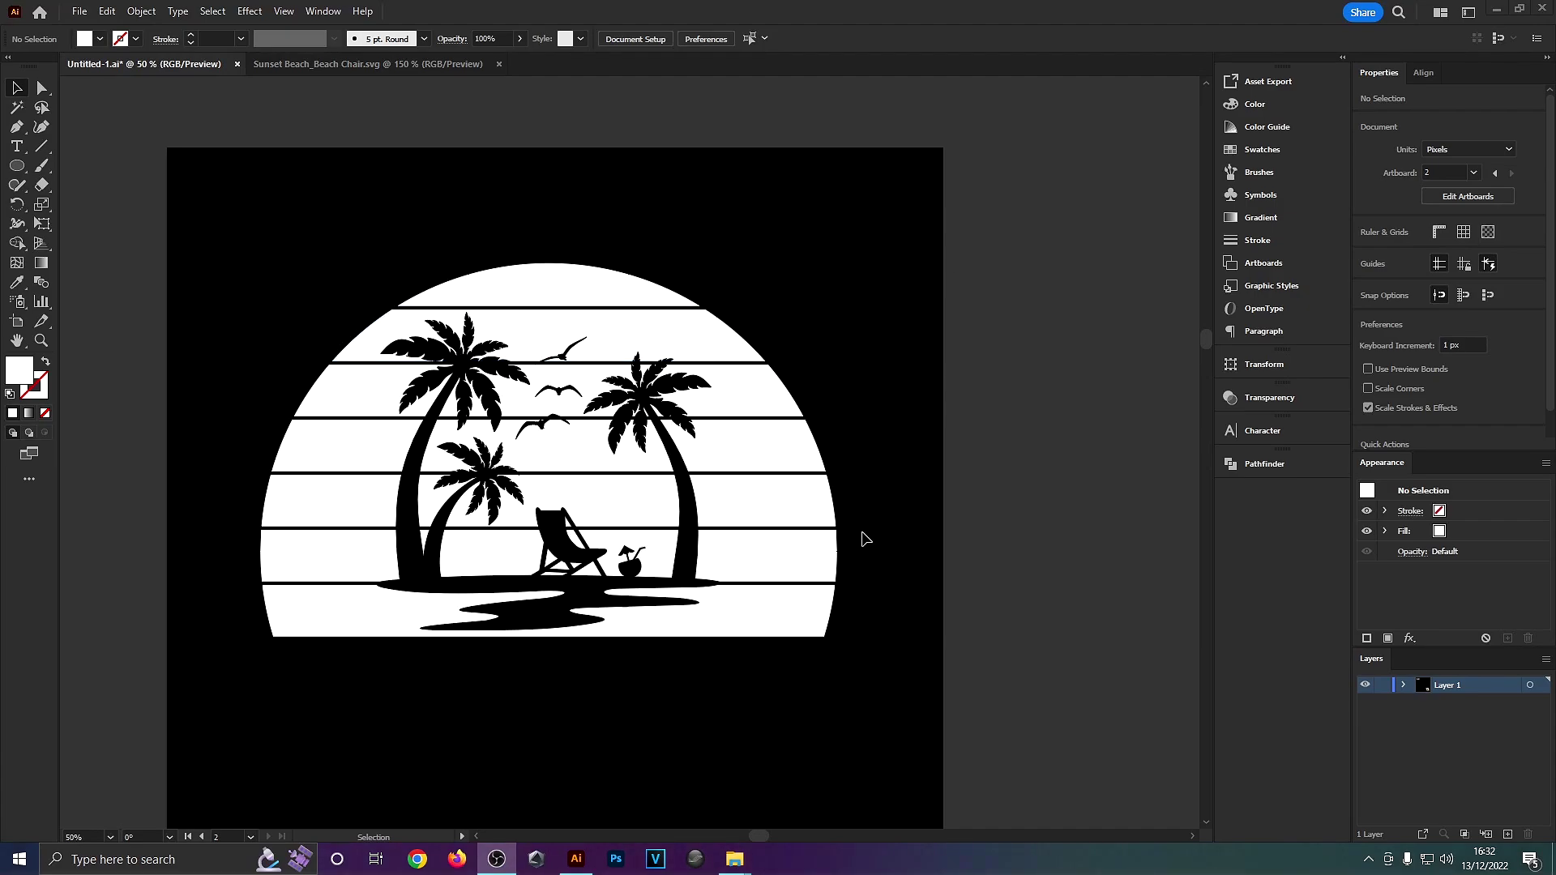
{"action": "left_click_drag", "start_coordinate": [680, 640], "coordinate": [676, 508]}
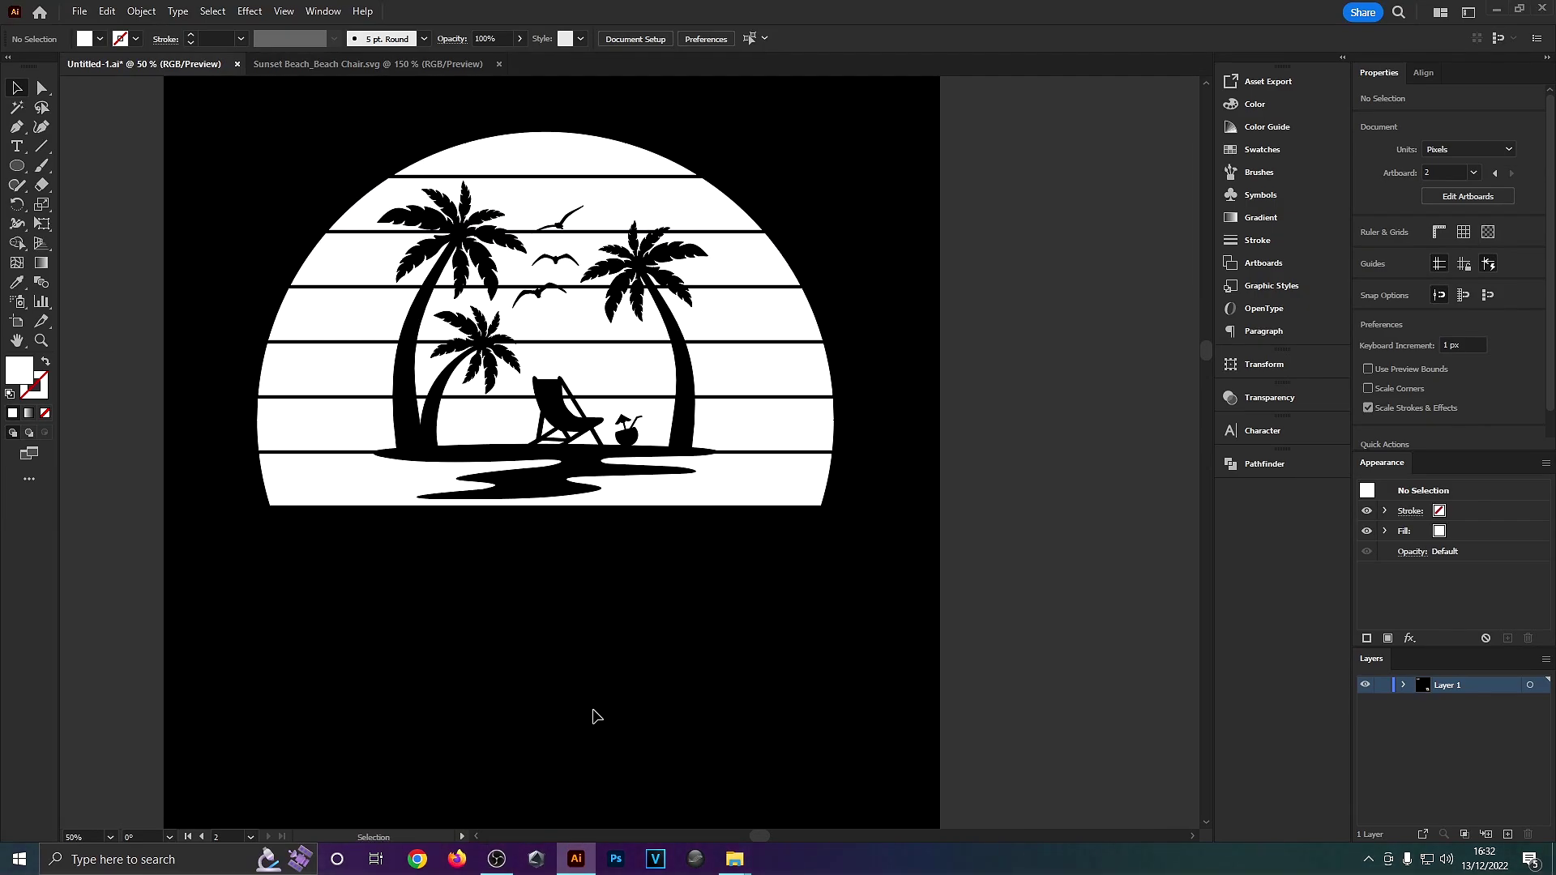
{"action": "left_click_drag", "start_coordinate": [878, 234], "coordinate": [834, 271]}
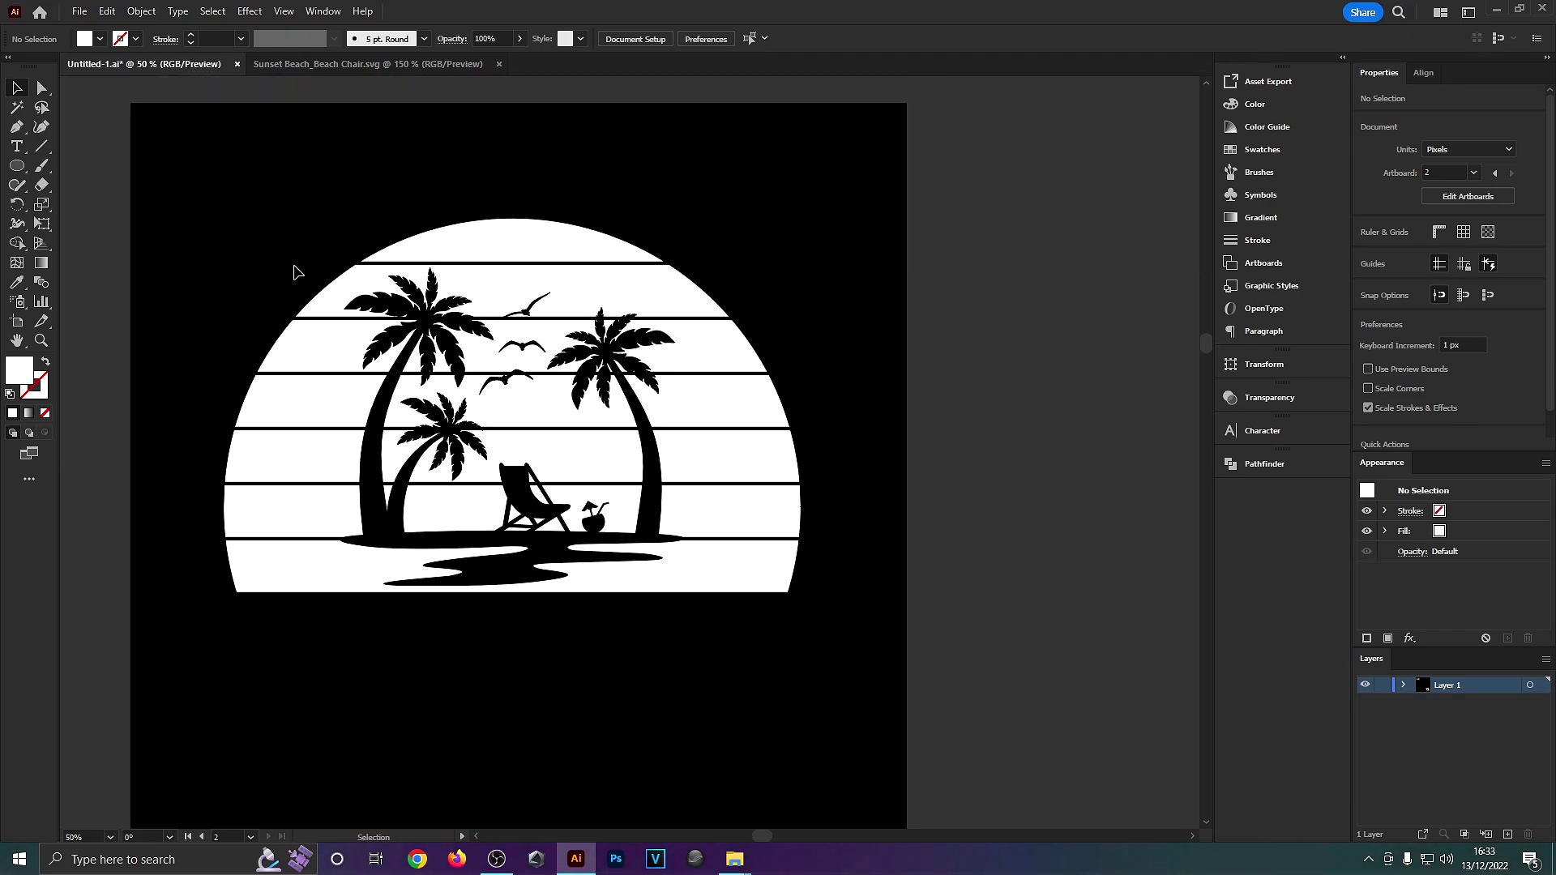
{"action": "scroll", "coordinate": [406, 543], "scroll_direction": "down", "scroll_amount": 3}
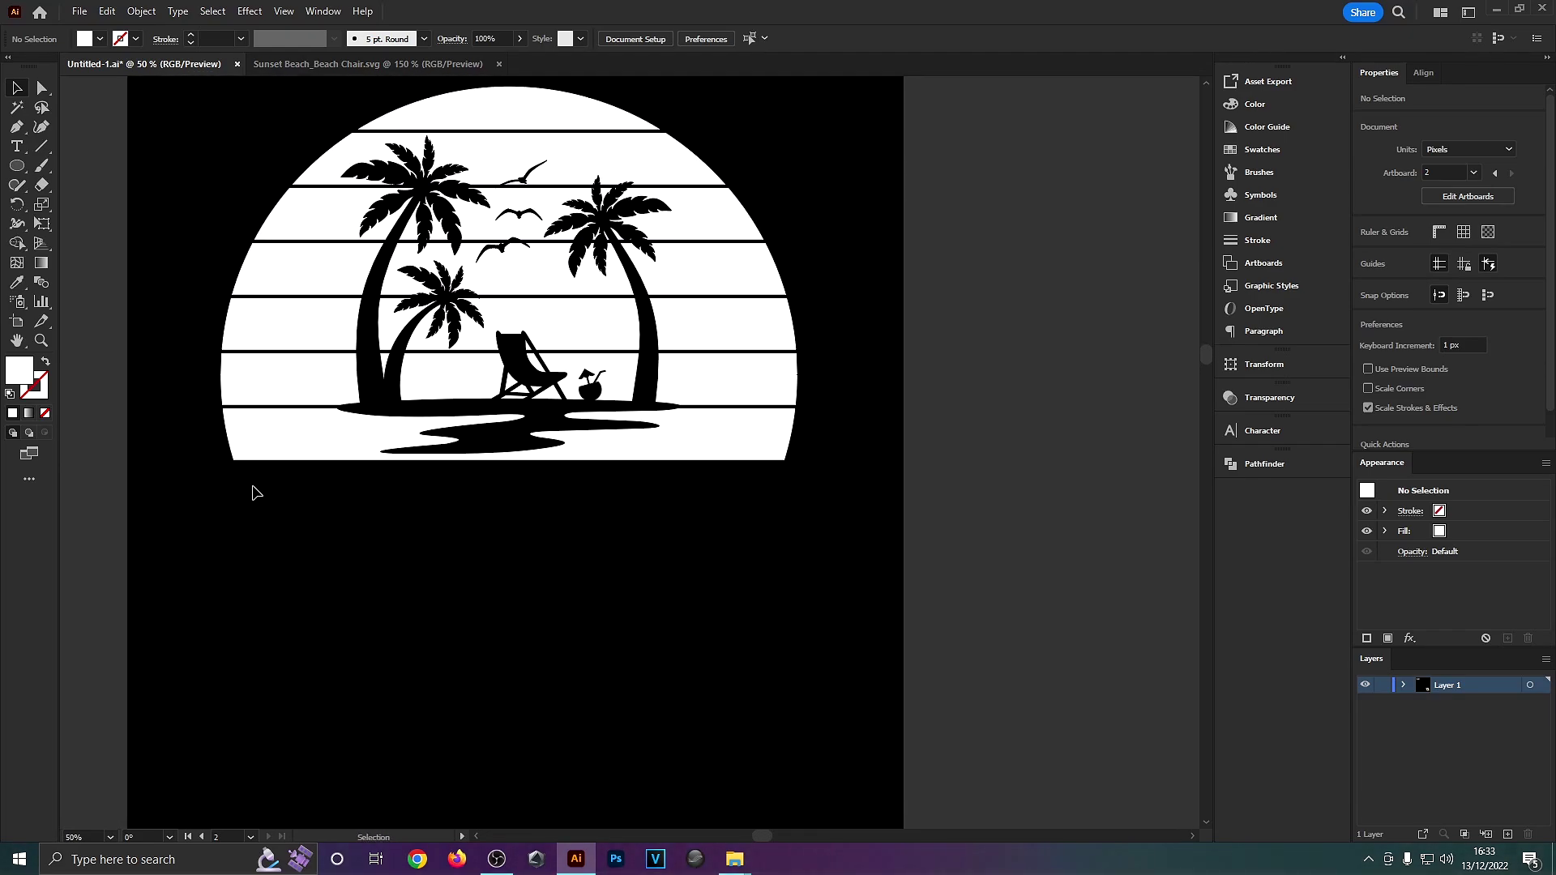
{"action": "scroll", "coordinate": [555, 287], "scroll_direction": "up", "scroll_amount": 1}
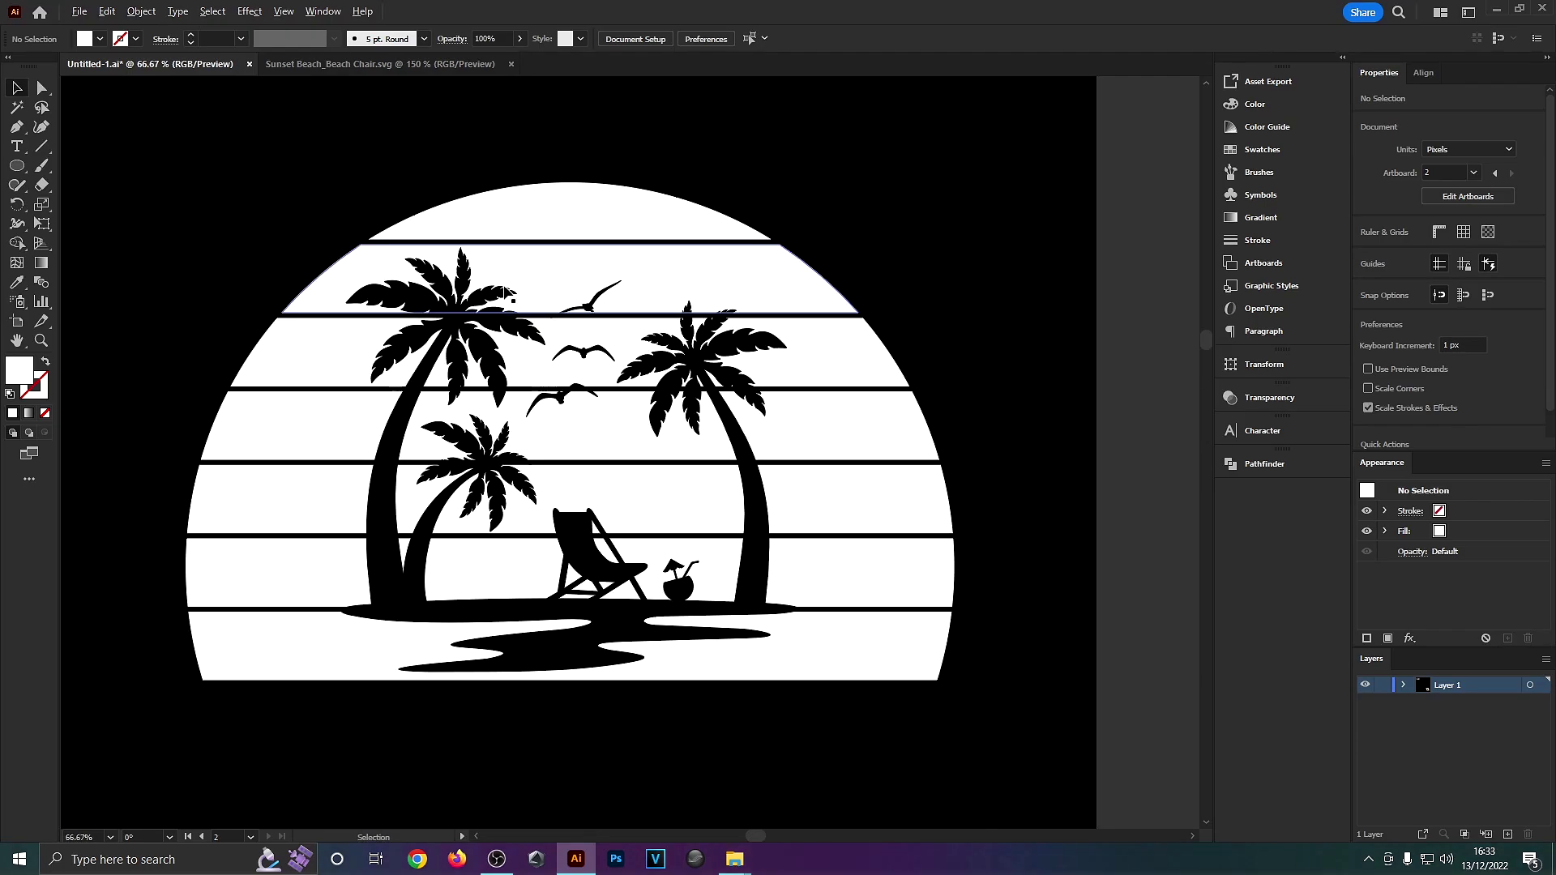
{"action": "left_click_drag", "start_coordinate": [519, 231], "coordinate": [487, 278]}
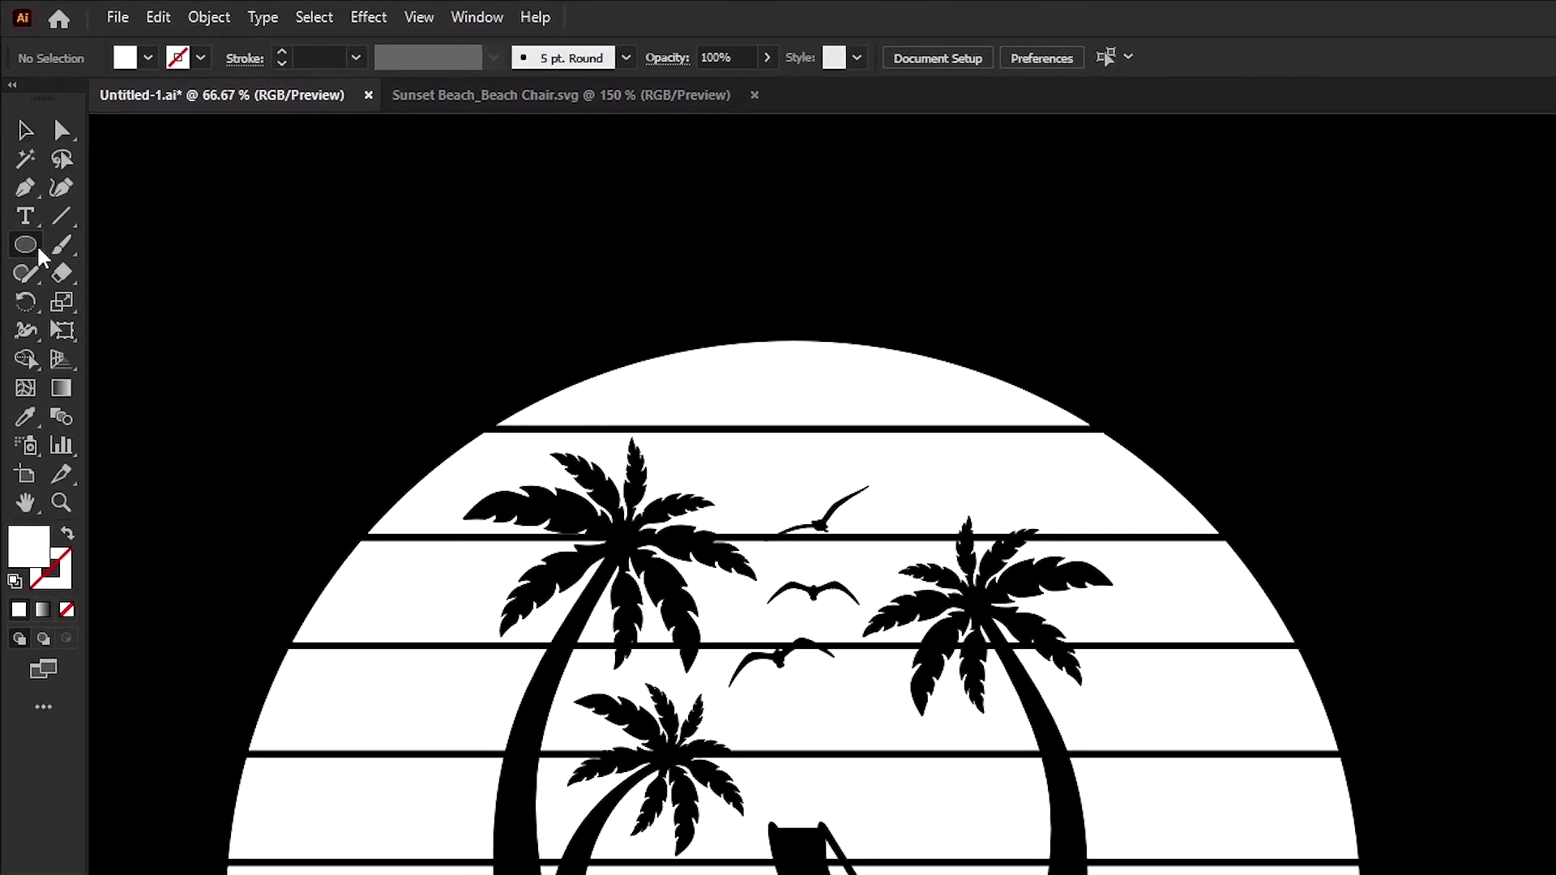
- Draw a circle about 905 px in diameter overlapping the sun, with no fill and a 10 px white stroke
{"action": "left_click", "coordinate": [37, 247]}
{"action": "left_click", "coordinate": [169, 301]}
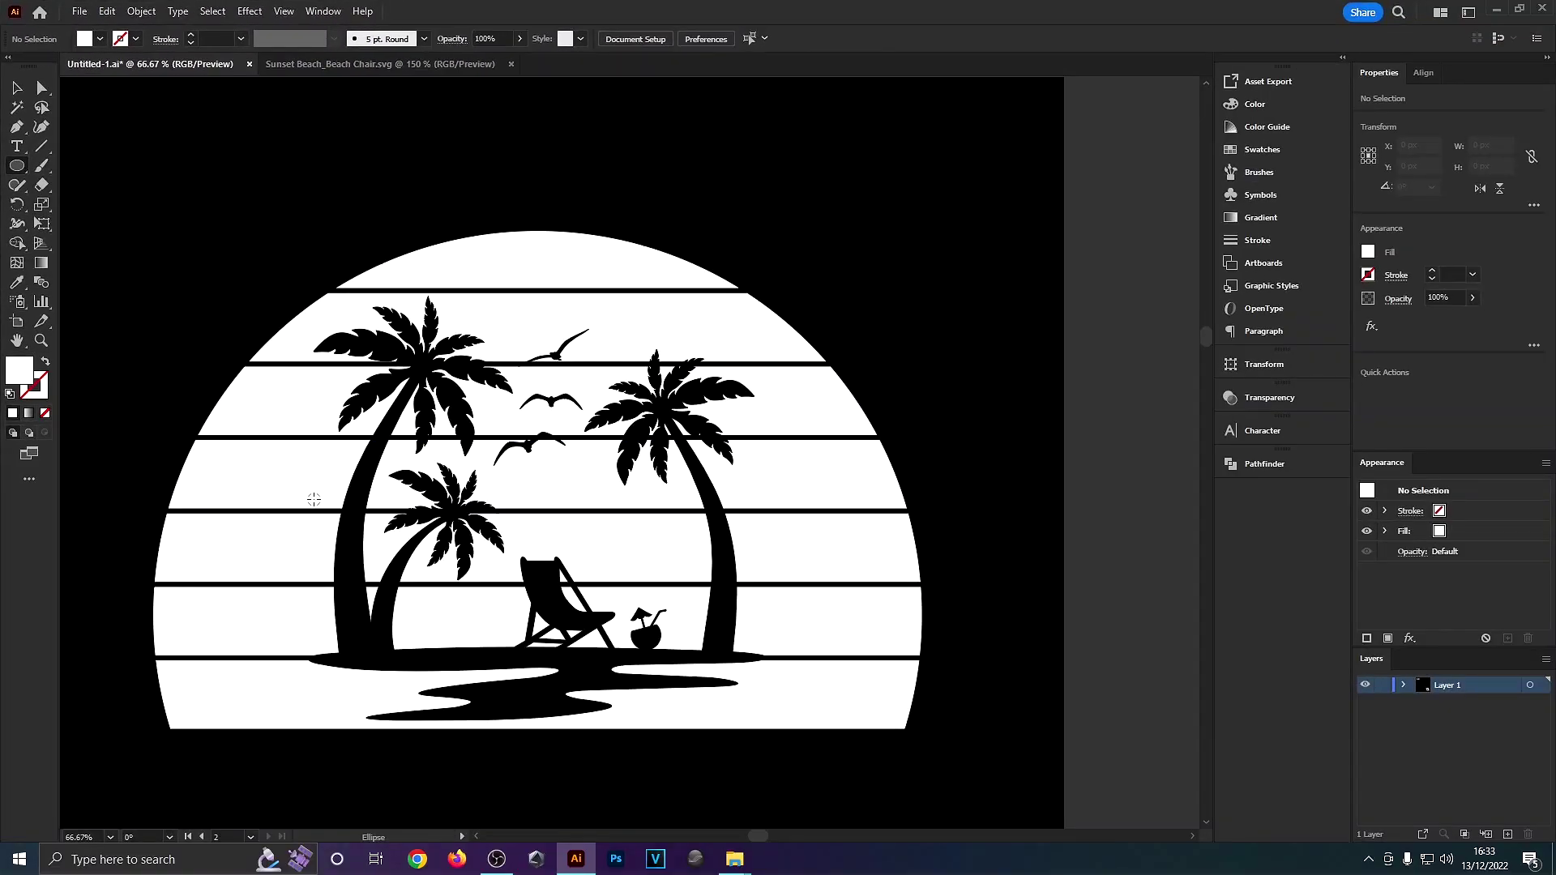
{"action": "mouse_move", "coordinate": [313, 499]}
{"action": "left_mouse_down"}
{"action": "mouse_move", "coordinate": [374, 399]}
{"action": "mouse_move", "coordinate": [677, 232]}
{"action": "mouse_move", "coordinate": [661, 241]}
{"action": "left_mouse_up"}
{"action": "left_click", "coordinate": [16, 88]}
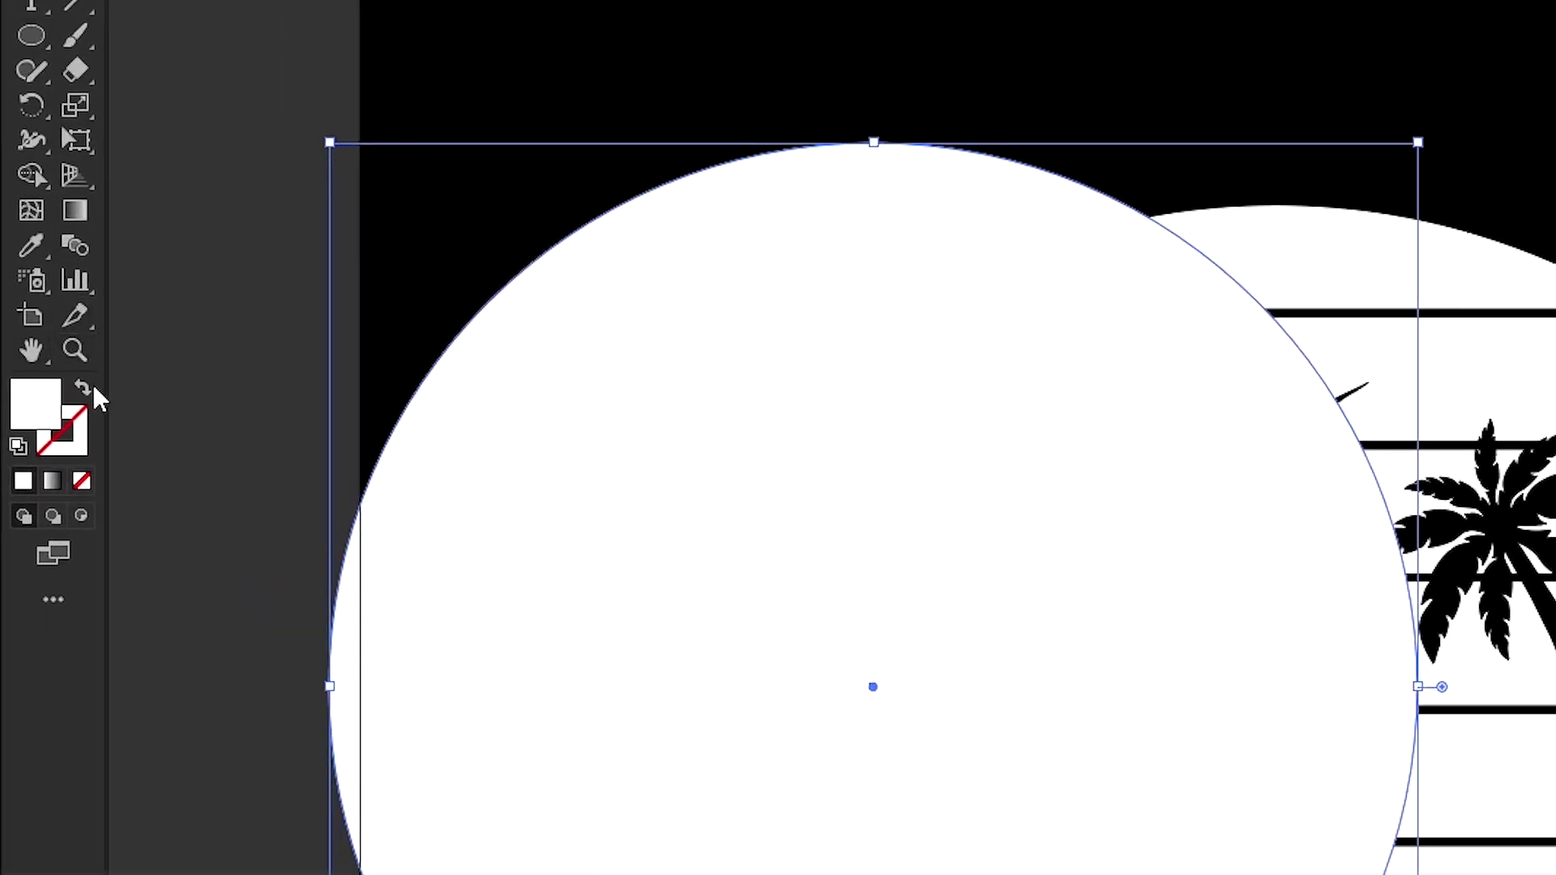
{"action": "left_click", "coordinate": [81, 393]}
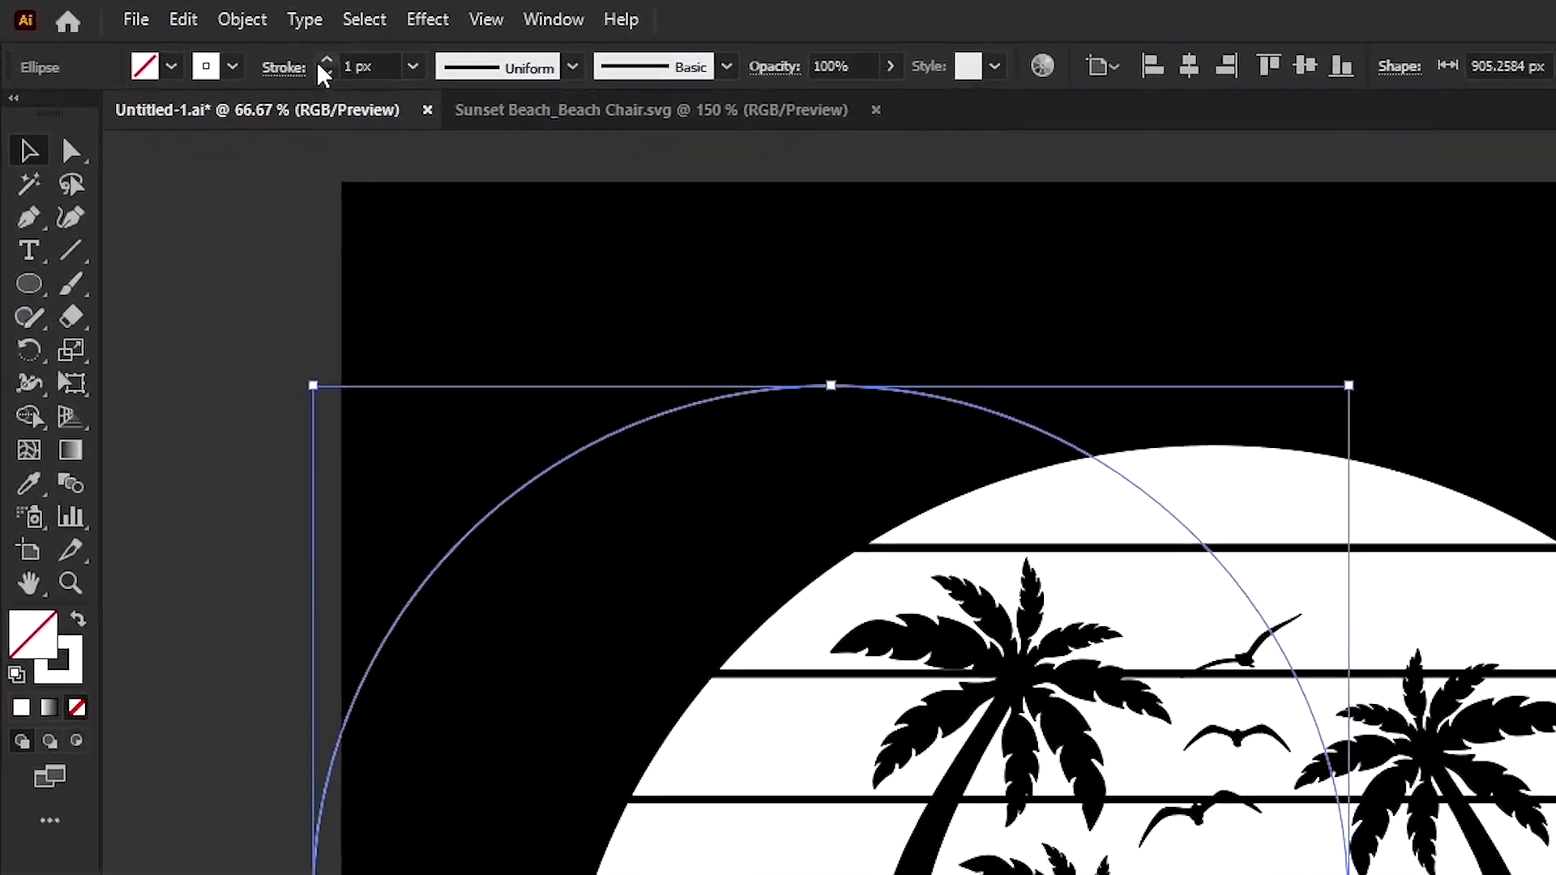
{"action": "left_click", "coordinate": [190, 35], "text": "shift"}
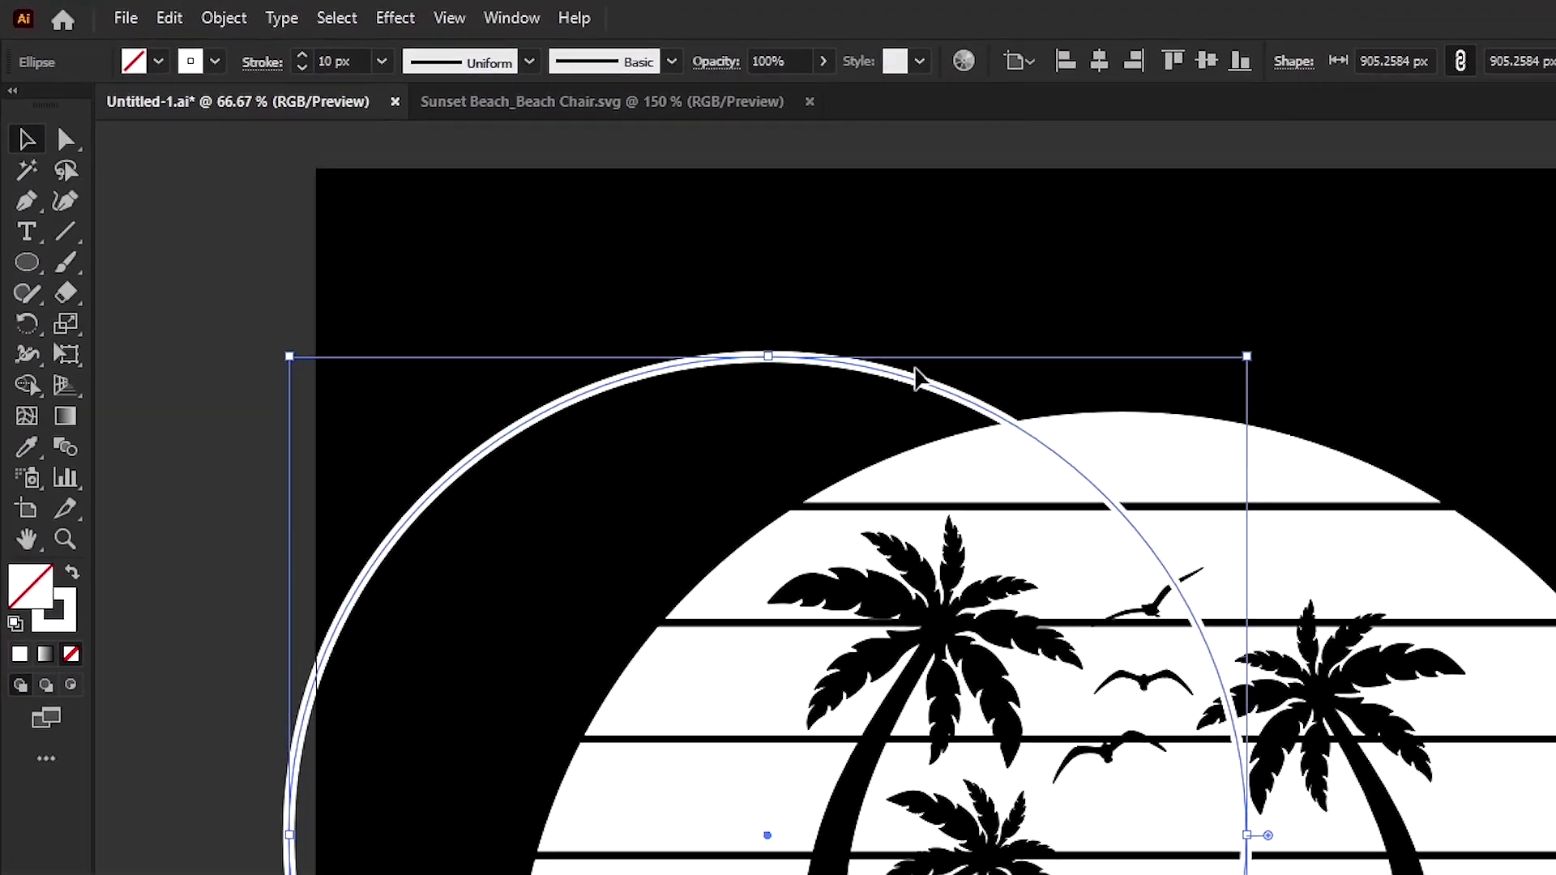
- Move the ring over the sun and enlarge it proportionally to about 1140 px in diameter
{"action": "left_click_drag", "start_coordinate": [902, 364], "coordinate": [1036, 400]}
{"action": "scroll", "coordinate": [1036, 400], "scroll_direction": "down", "scroll_amount": 1}
{"action": "left_click_drag", "start_coordinate": [1213, 797], "coordinate": [1063, 769]}
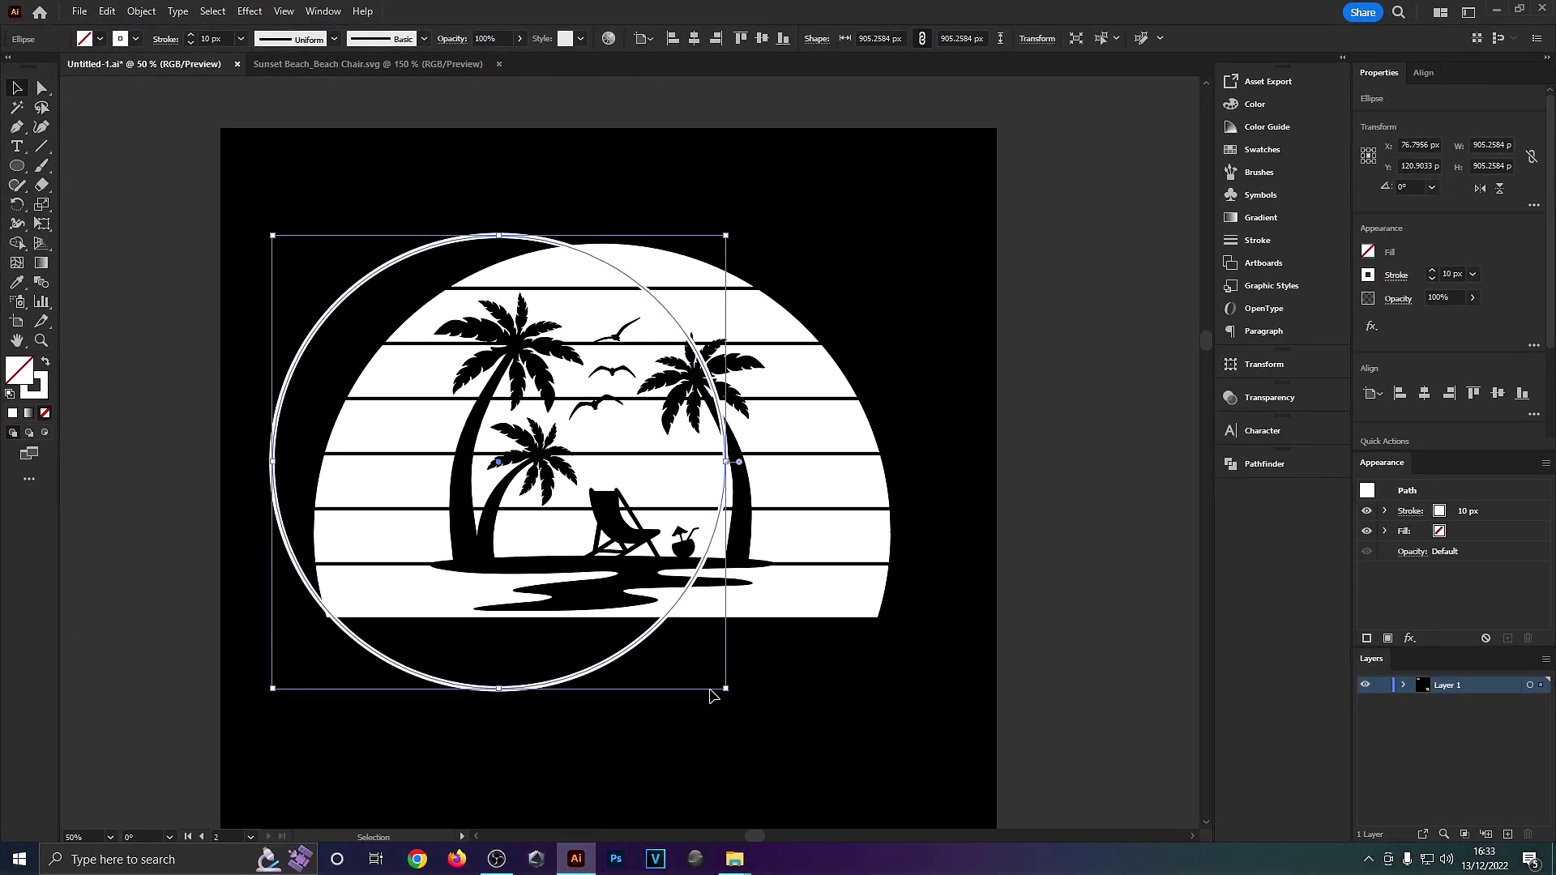
{"action": "mouse_move", "coordinate": [716, 695]}
{"action": "left_mouse_down"}
{"action": "mouse_move", "coordinate": [924, 795]}
{"action": "mouse_move", "coordinate": [844, 806]}
{"action": "left_mouse_up"}
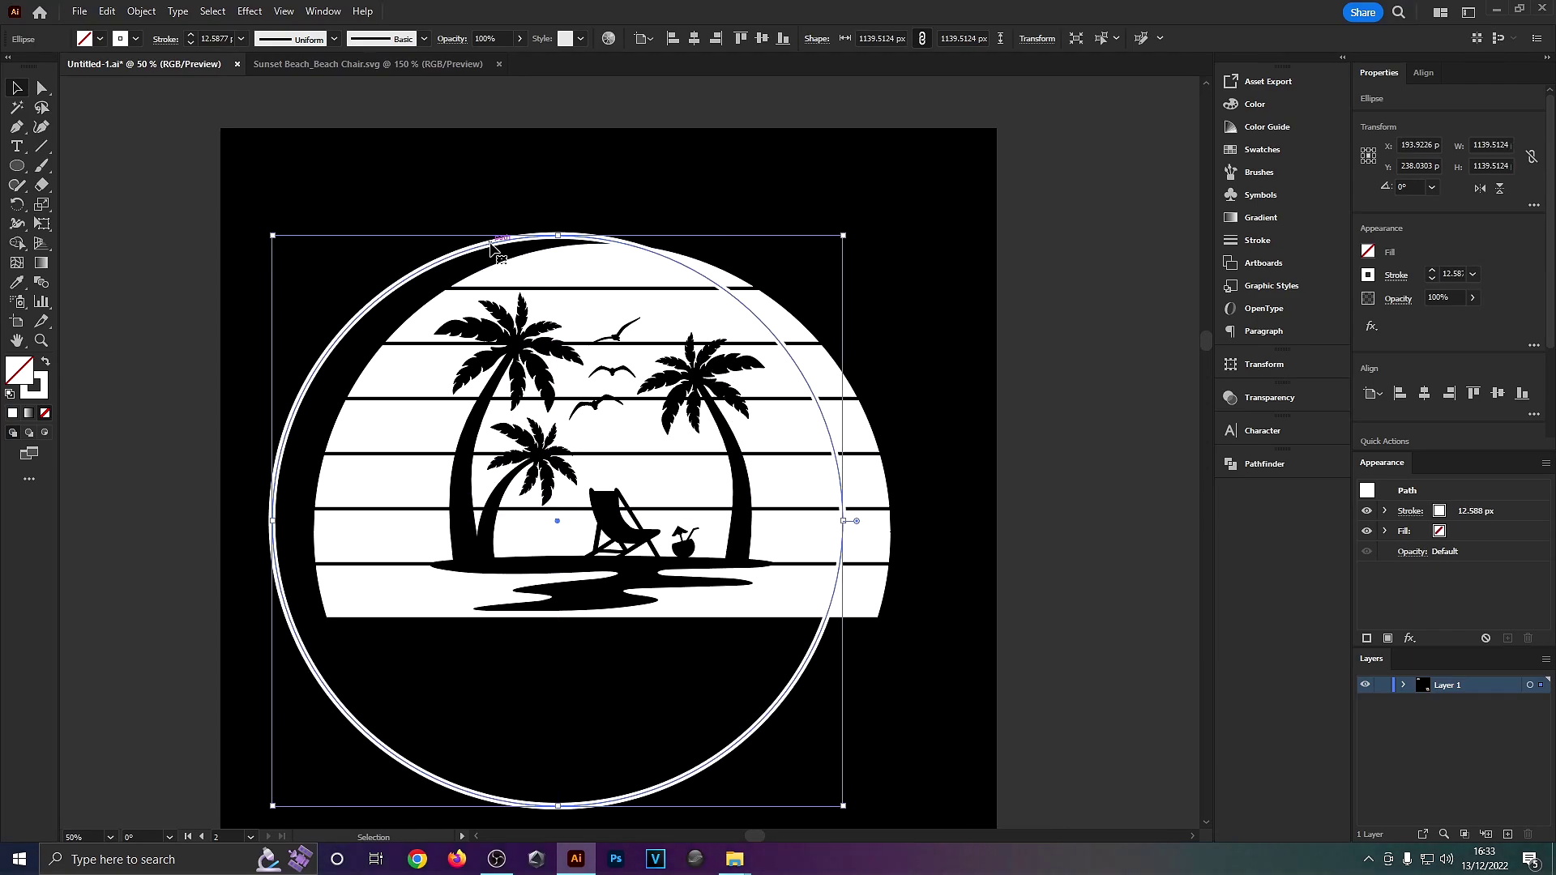
{"action": "left_click_drag", "start_coordinate": [491, 247], "coordinate": [496, 233]}
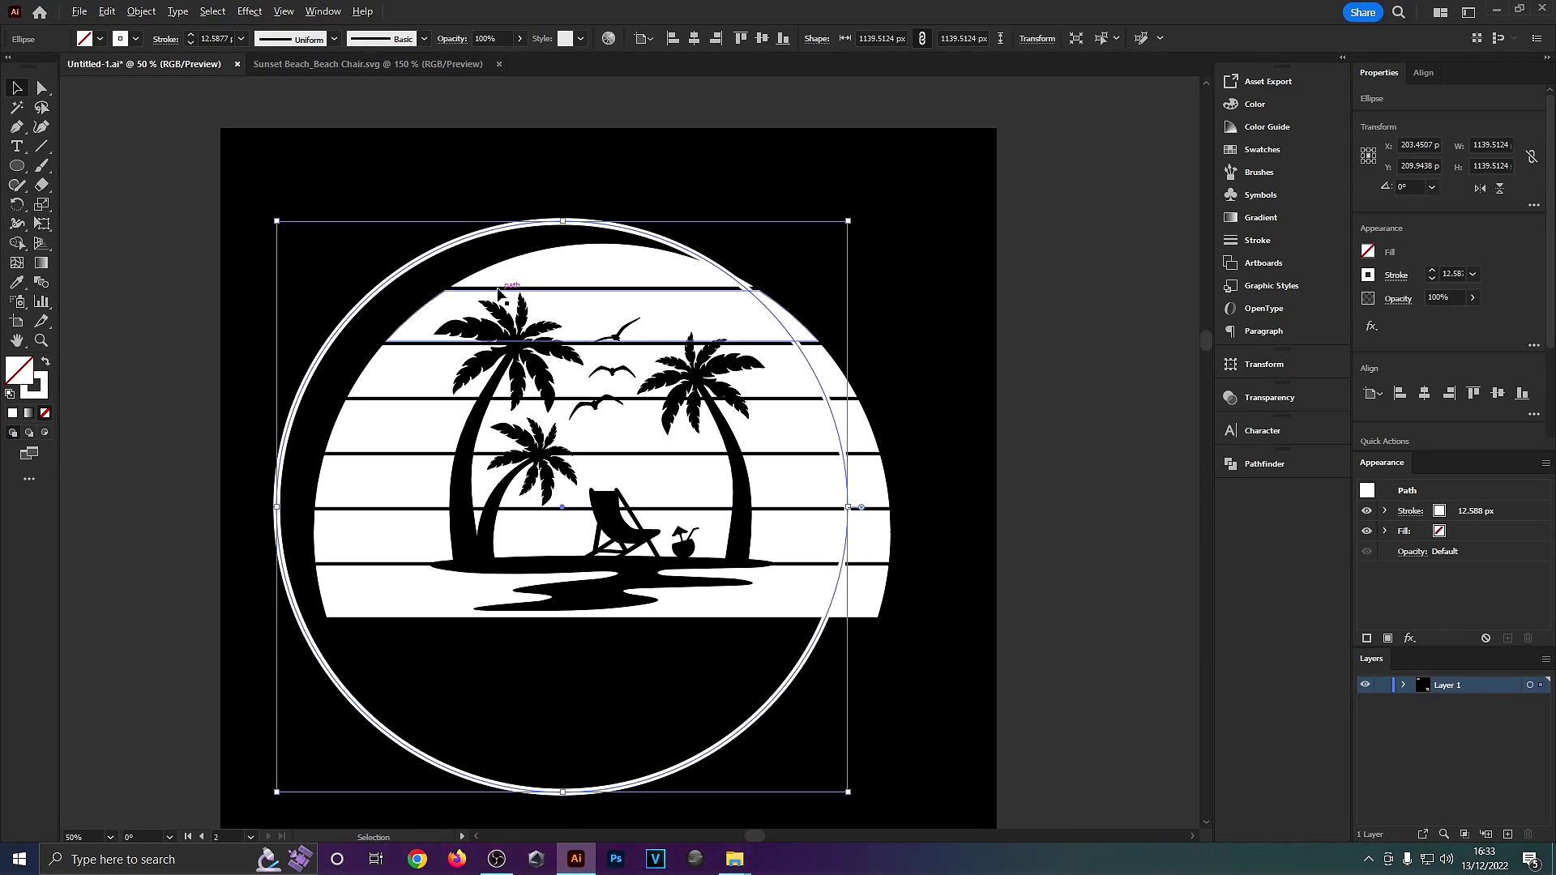
- Align the ring horizontally to the center of the striped sun, using the sun as the key object
{"action": "scroll", "coordinate": [497, 289], "scroll_direction": "up", "scroll_amount": 1}
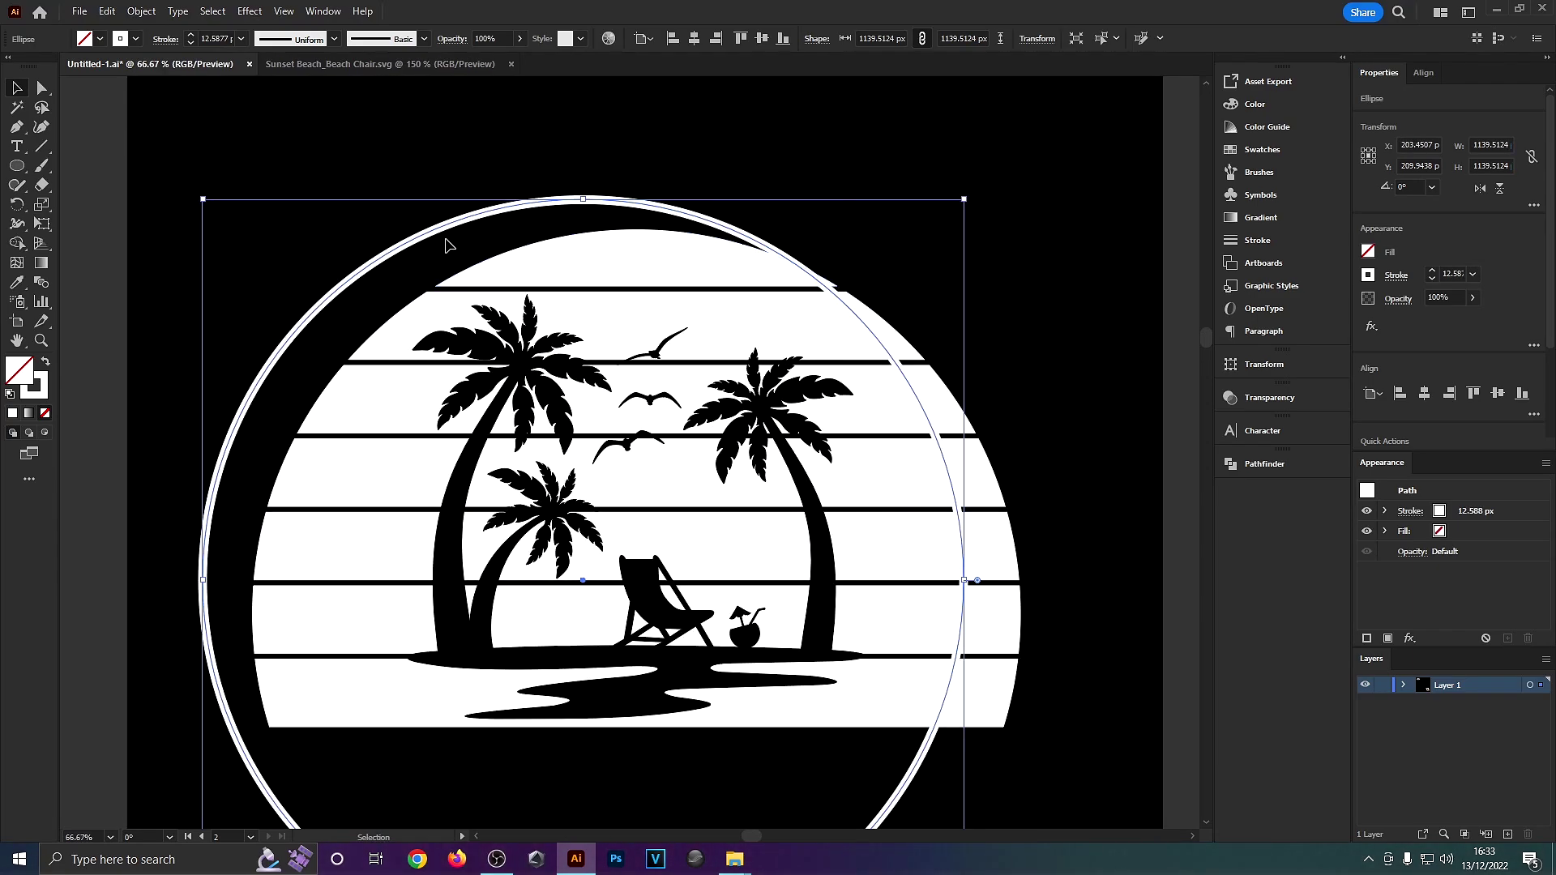
{"action": "left_click", "coordinate": [342, 415], "text": "shift"}
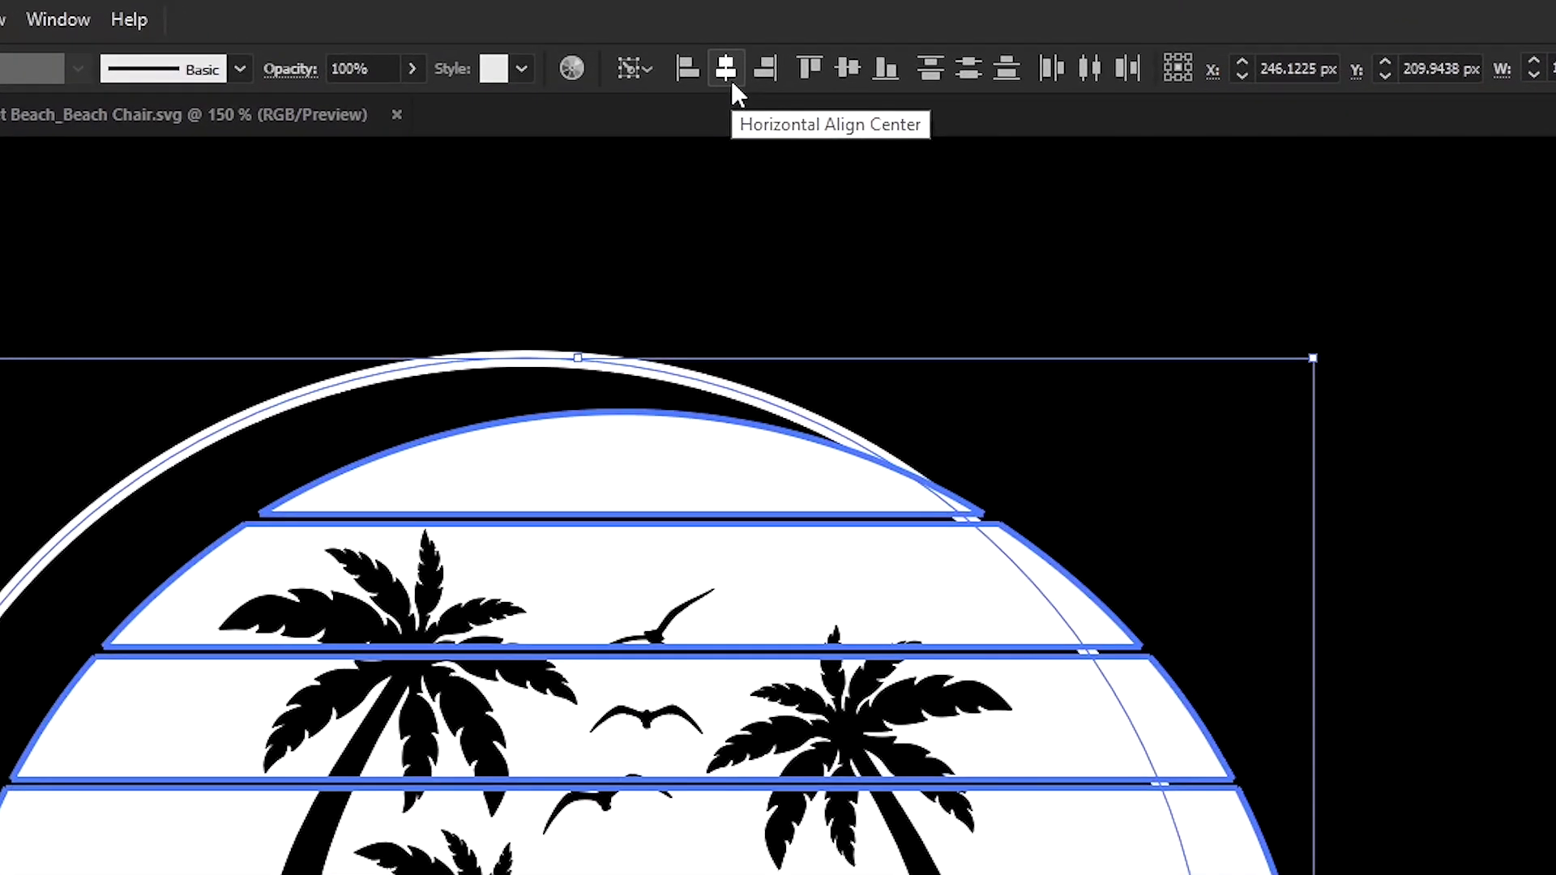
{"action": "left_click", "coordinate": [731, 79]}
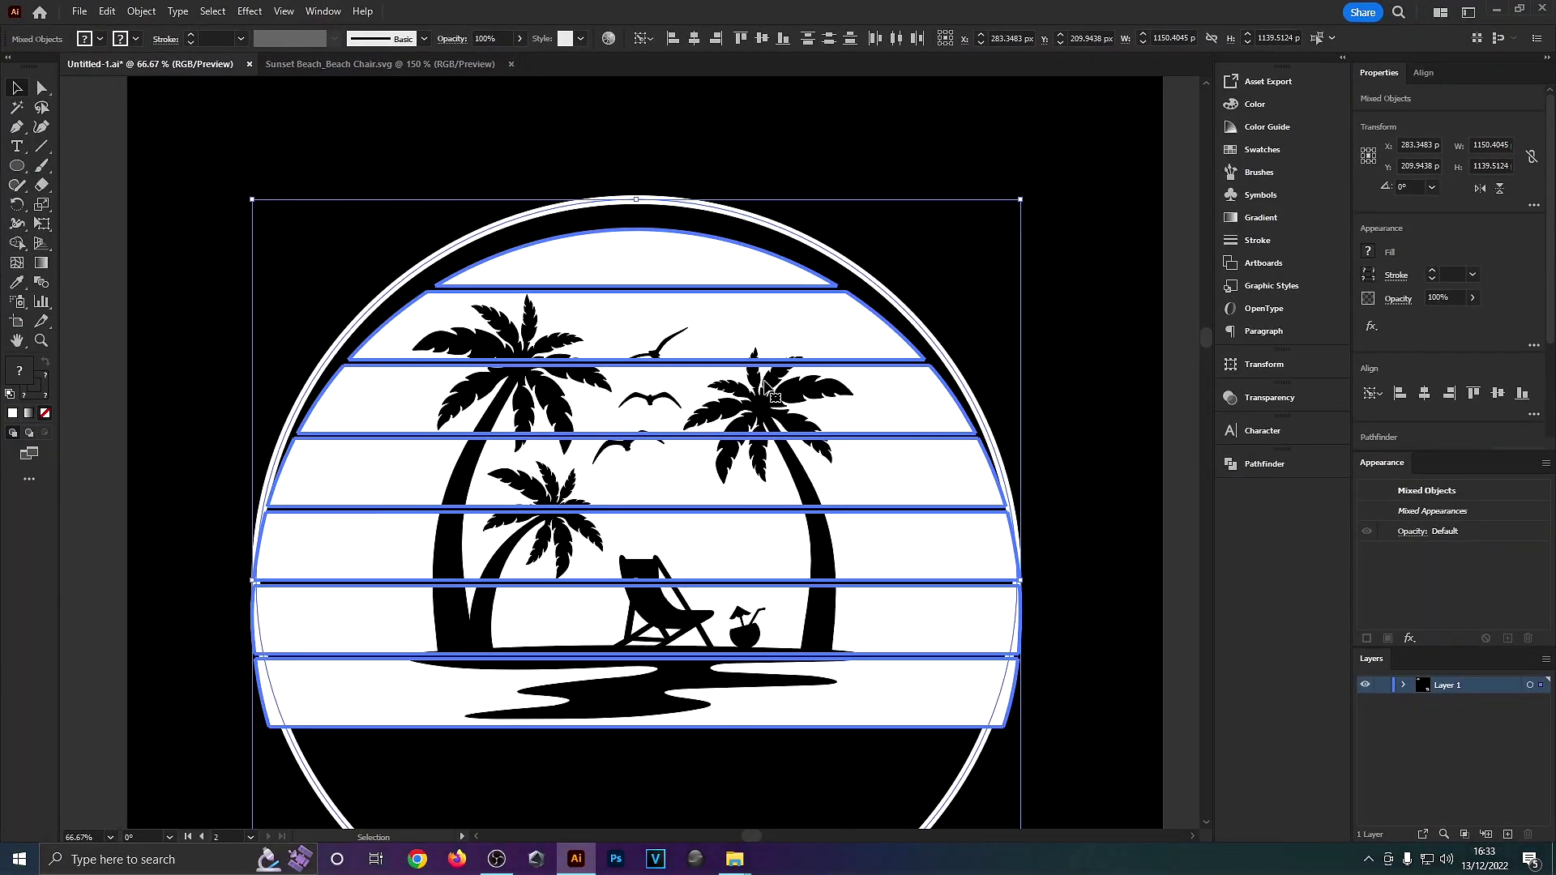
{"action": "scroll", "coordinate": [717, 354], "scroll_direction": "down", "scroll_amount": 1}
{"action": "left_click_drag", "start_coordinate": [729, 327], "coordinate": [656, 312]}
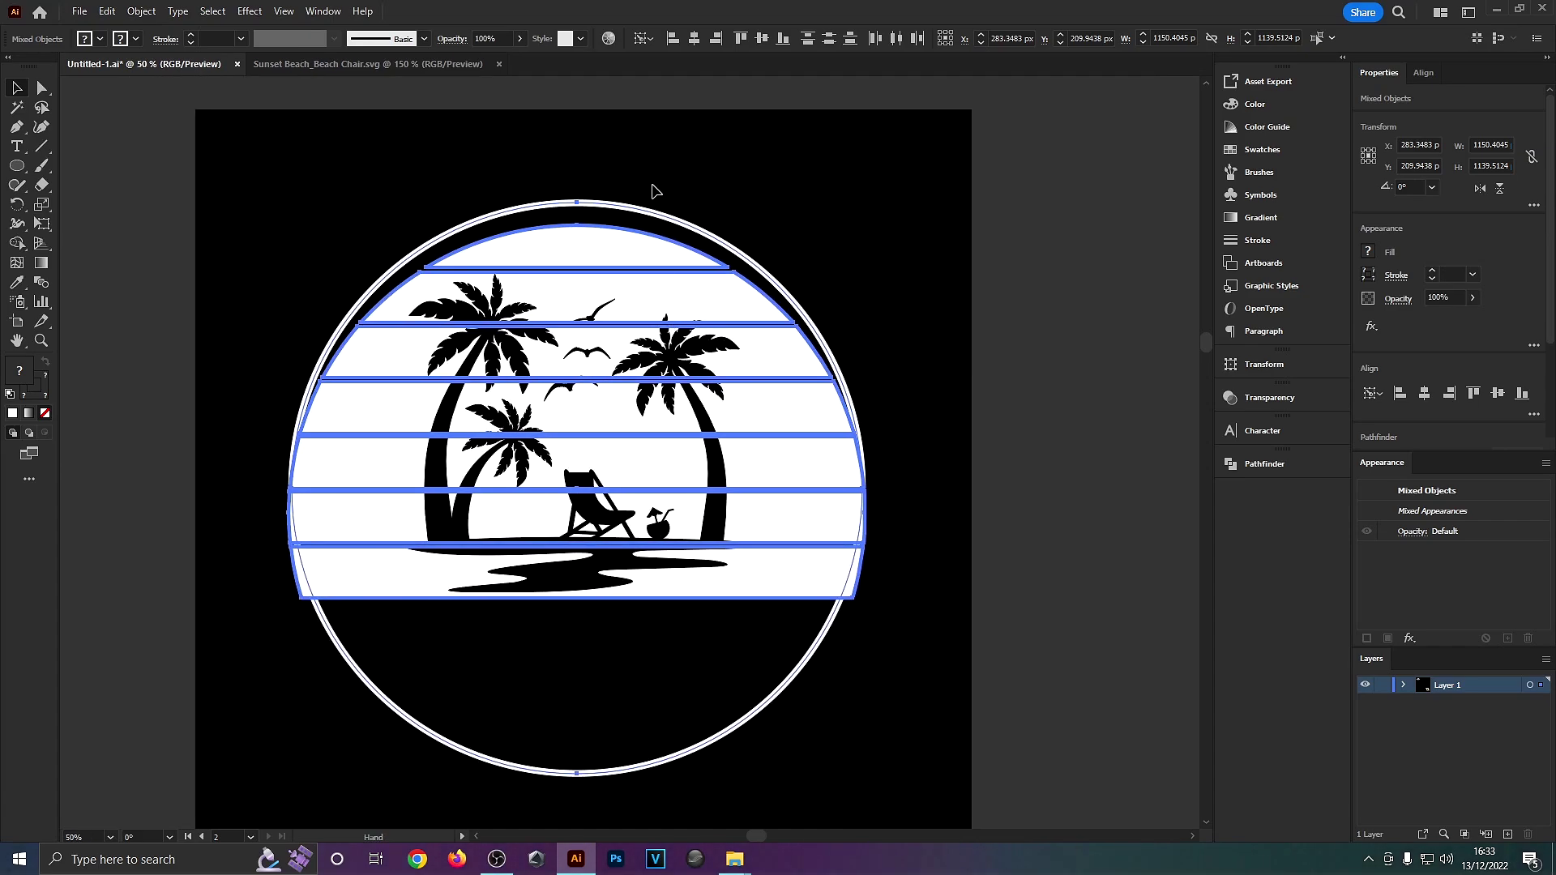
- Move the ring down so its upper edge overlaps the sun's top, and change its stroke color to red
{"action": "left_click", "coordinate": [646, 137]}
{"action": "left_click_drag", "start_coordinate": [646, 214], "coordinate": [609, 269]}
{"action": "left_click", "coordinate": [125, 40]}
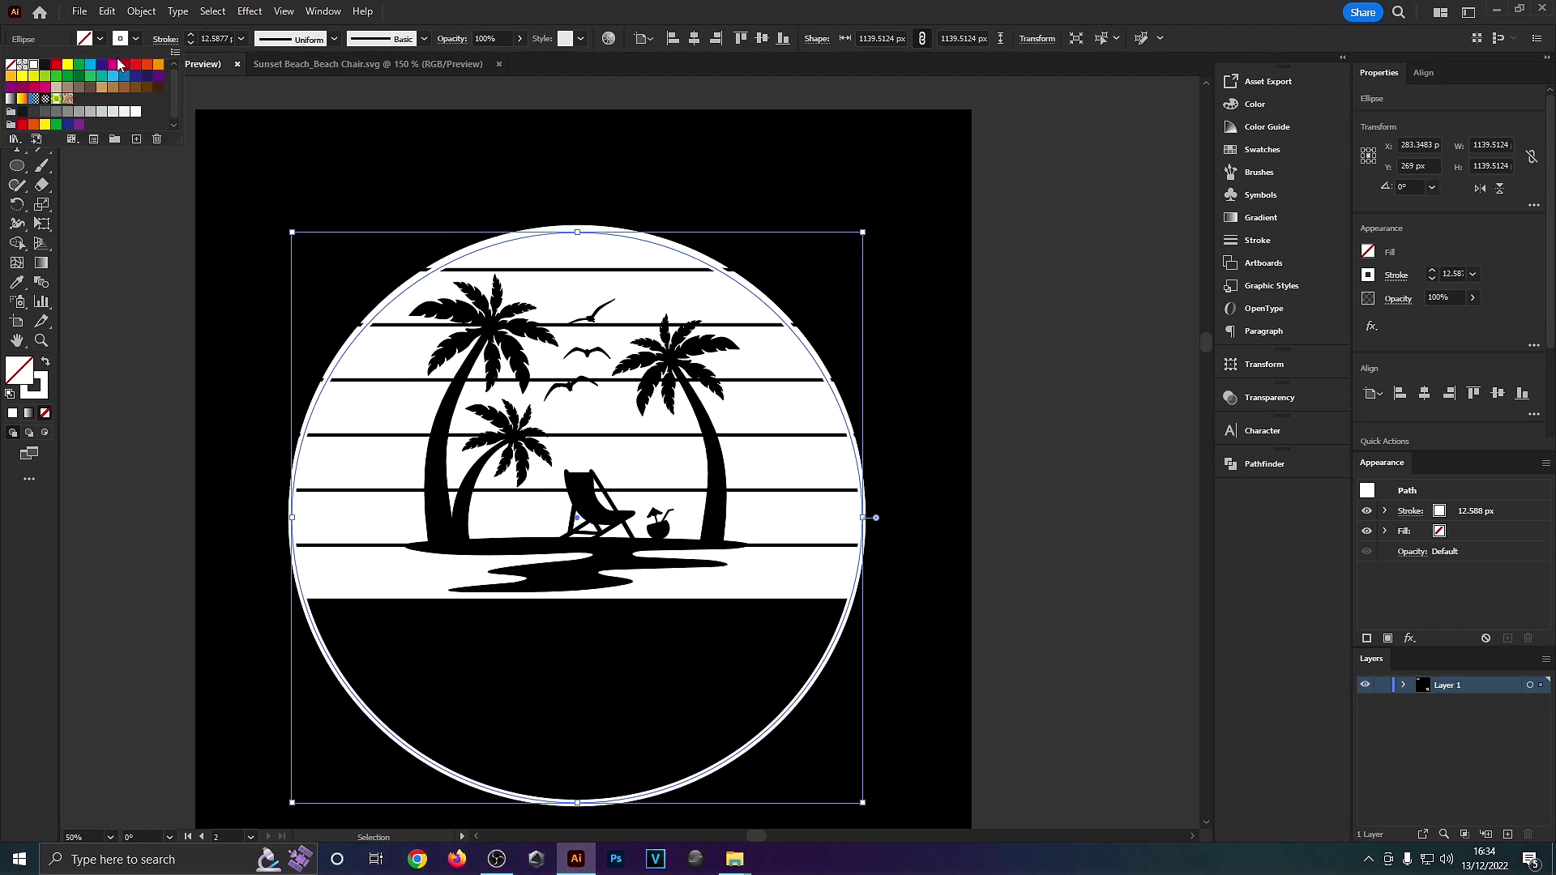
{"action": "left_click", "coordinate": [55, 65]}
- Nudge the red ring upward until its upper edge lines up with the sun's curved outline, and deselect it
{"action": "key", "text": "ctrl+equal"}
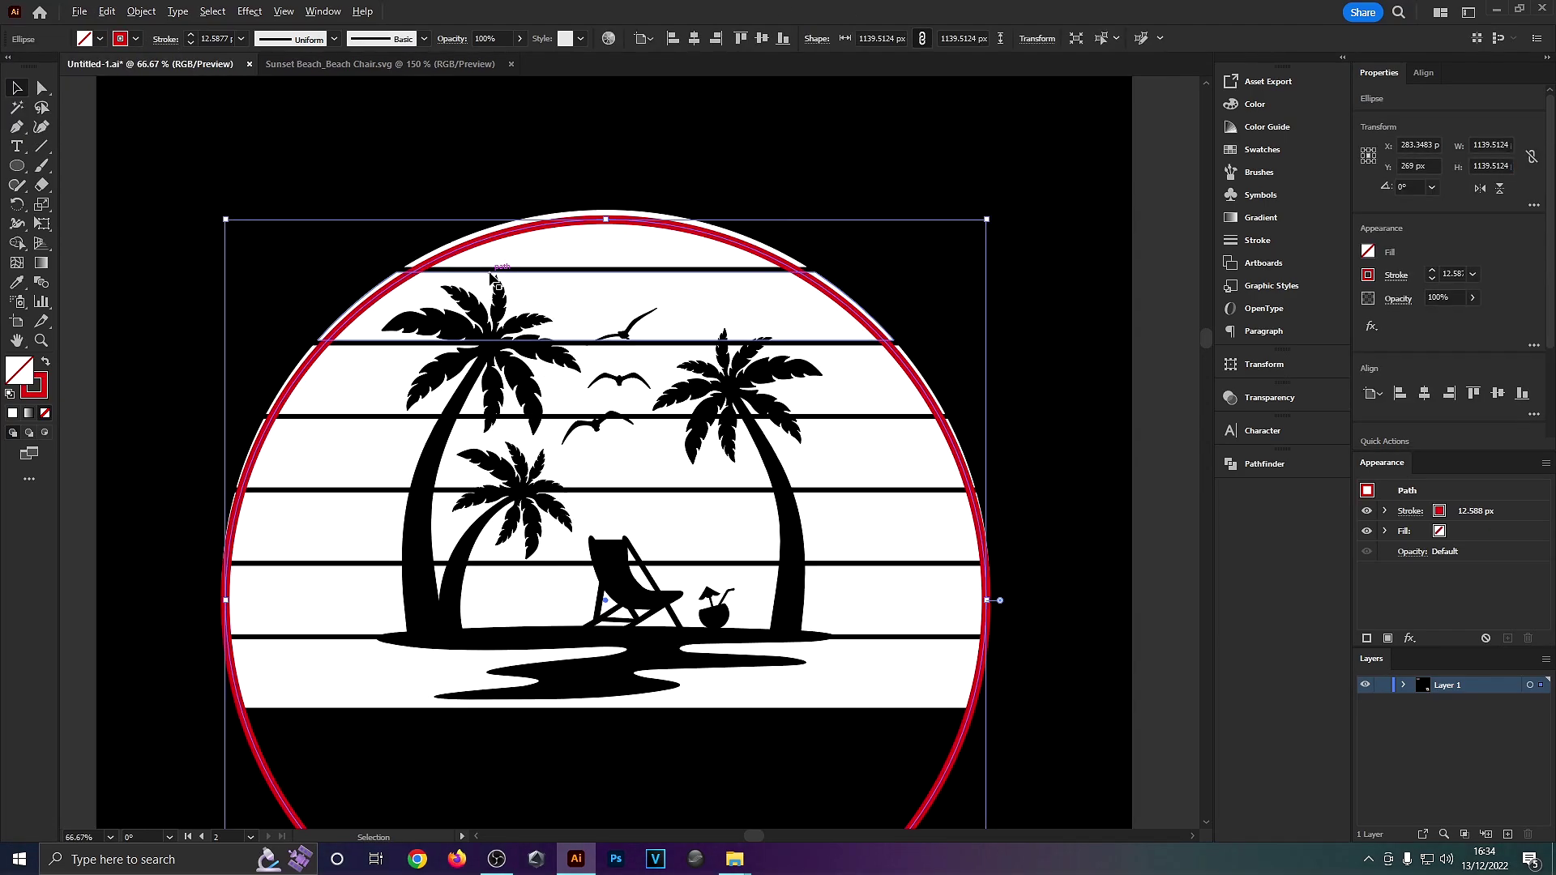
{"action": "key", "text": "ctrl+equal"}
{"action": "scroll", "coordinate": [791, 111], "scroll_direction": "up", "scroll_amount": 1}
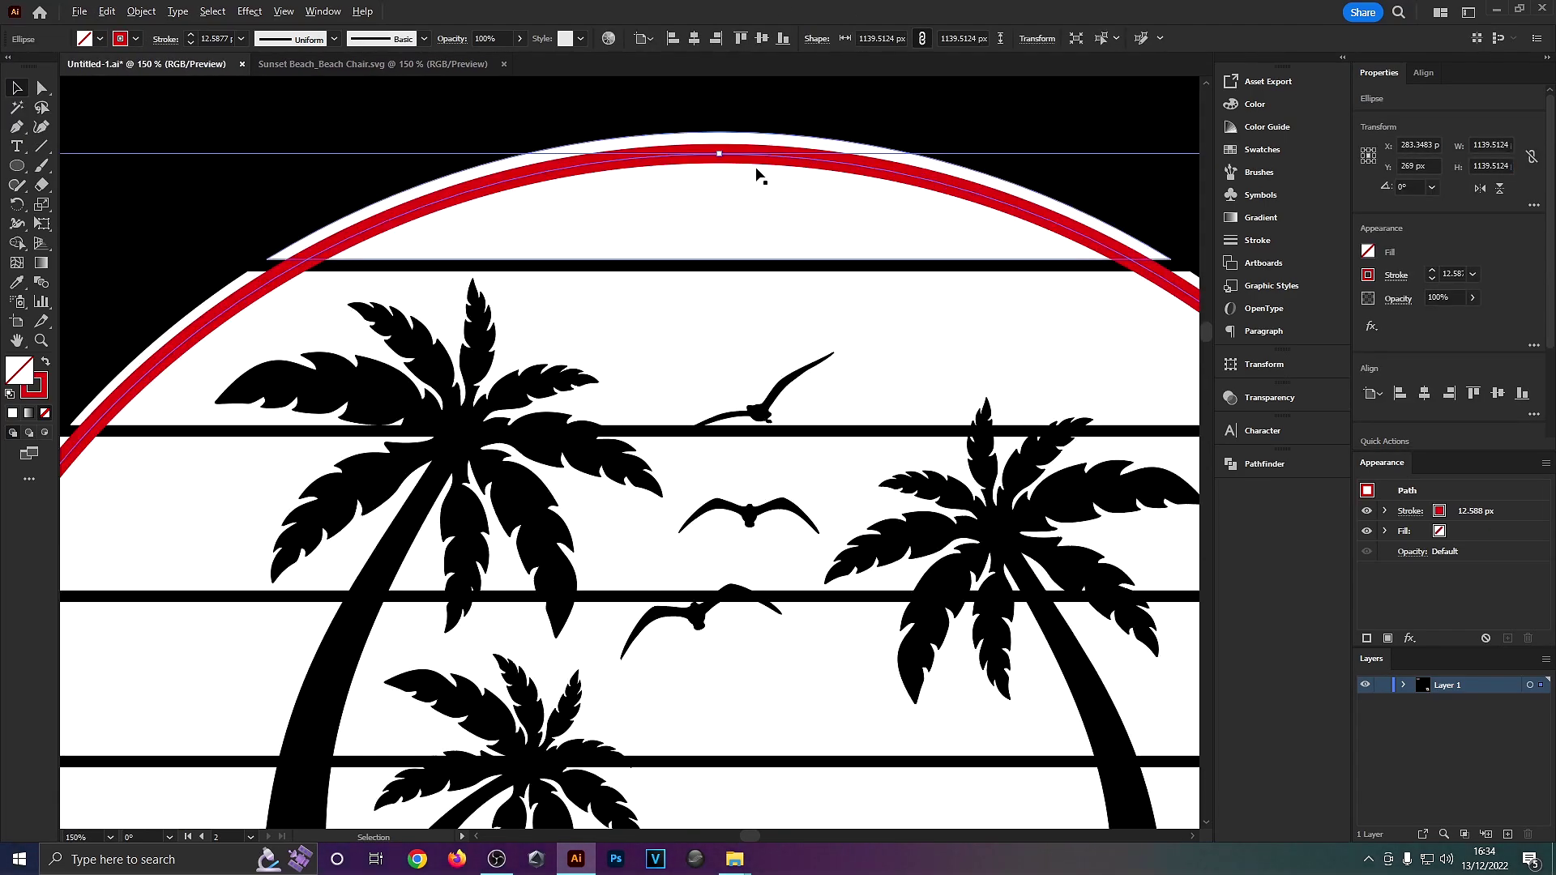
{"action": "left_click_drag", "start_coordinate": [729, 155], "coordinate": [732, 143]}
{"action": "scroll", "coordinate": [731, 146], "scroll_direction": "down", "scroll_amount": 2}
{"action": "left_click", "coordinate": [326, 580]}
{"action": "scroll", "coordinate": [328, 589], "scroll_direction": "up", "scroll_amount": 3}
{"action": "key", "text": "ctrl+0"}
{"action": "scroll", "coordinate": [576, 288], "scroll_direction": "up", "scroll_amount": 3}
{"action": "scroll", "coordinate": [660, 451], "scroll_direction": "up", "scroll_amount": 2}
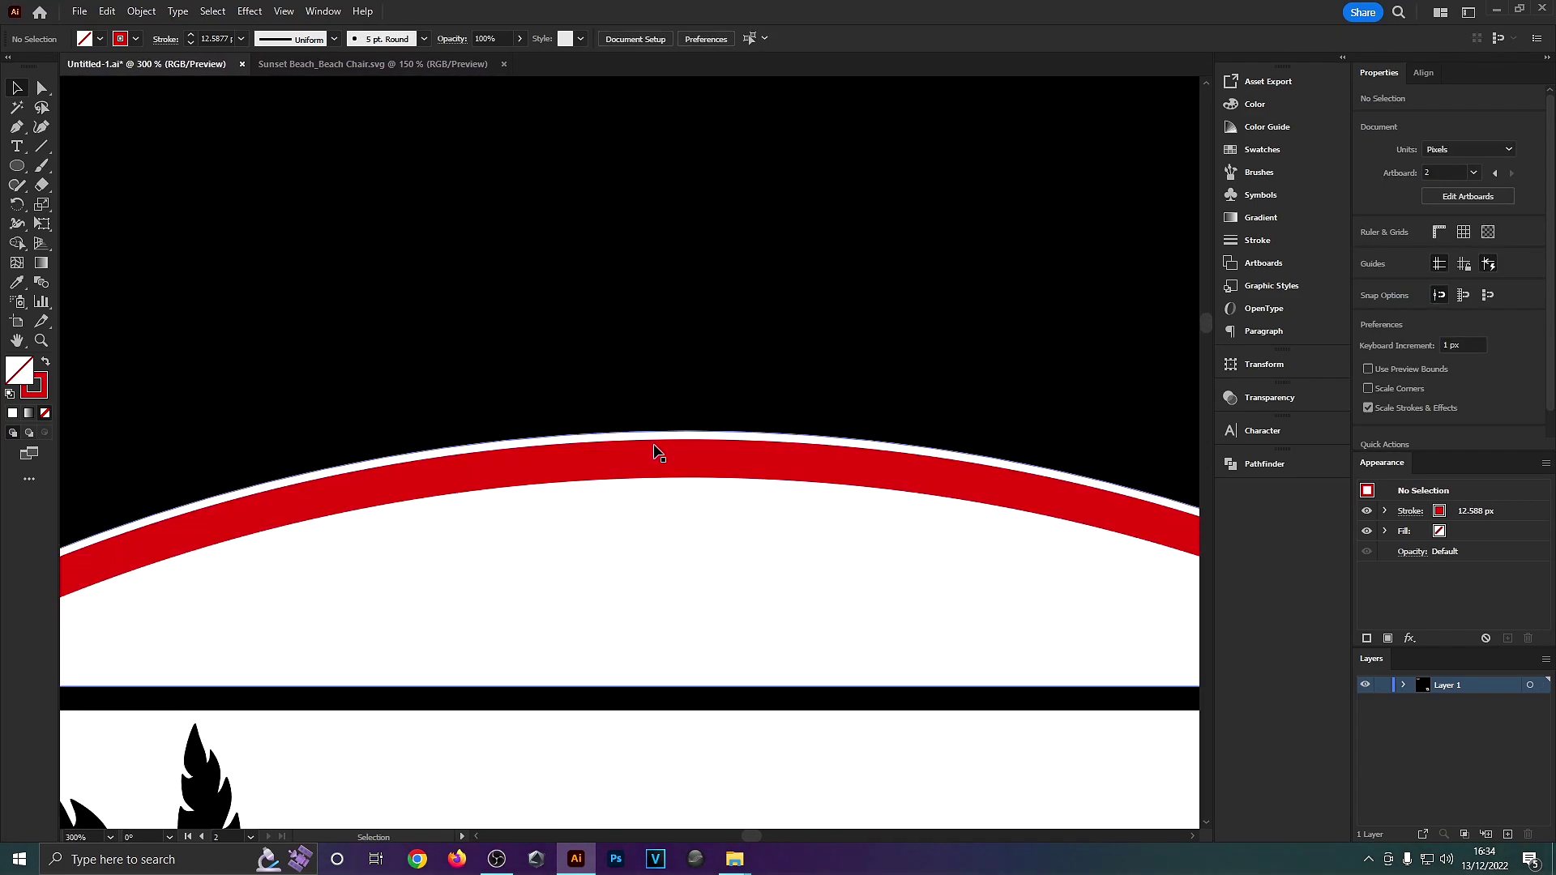
{"action": "left_click_drag", "start_coordinate": [658, 459], "coordinate": [657, 440]}
{"action": "scroll", "coordinate": [656, 445], "scroll_direction": "down", "scroll_amount": 4}
{"action": "left_click", "coordinate": [730, 351]}
{"action": "scroll", "coordinate": [729, 351], "scroll_direction": "down", "scroll_amount": 2}
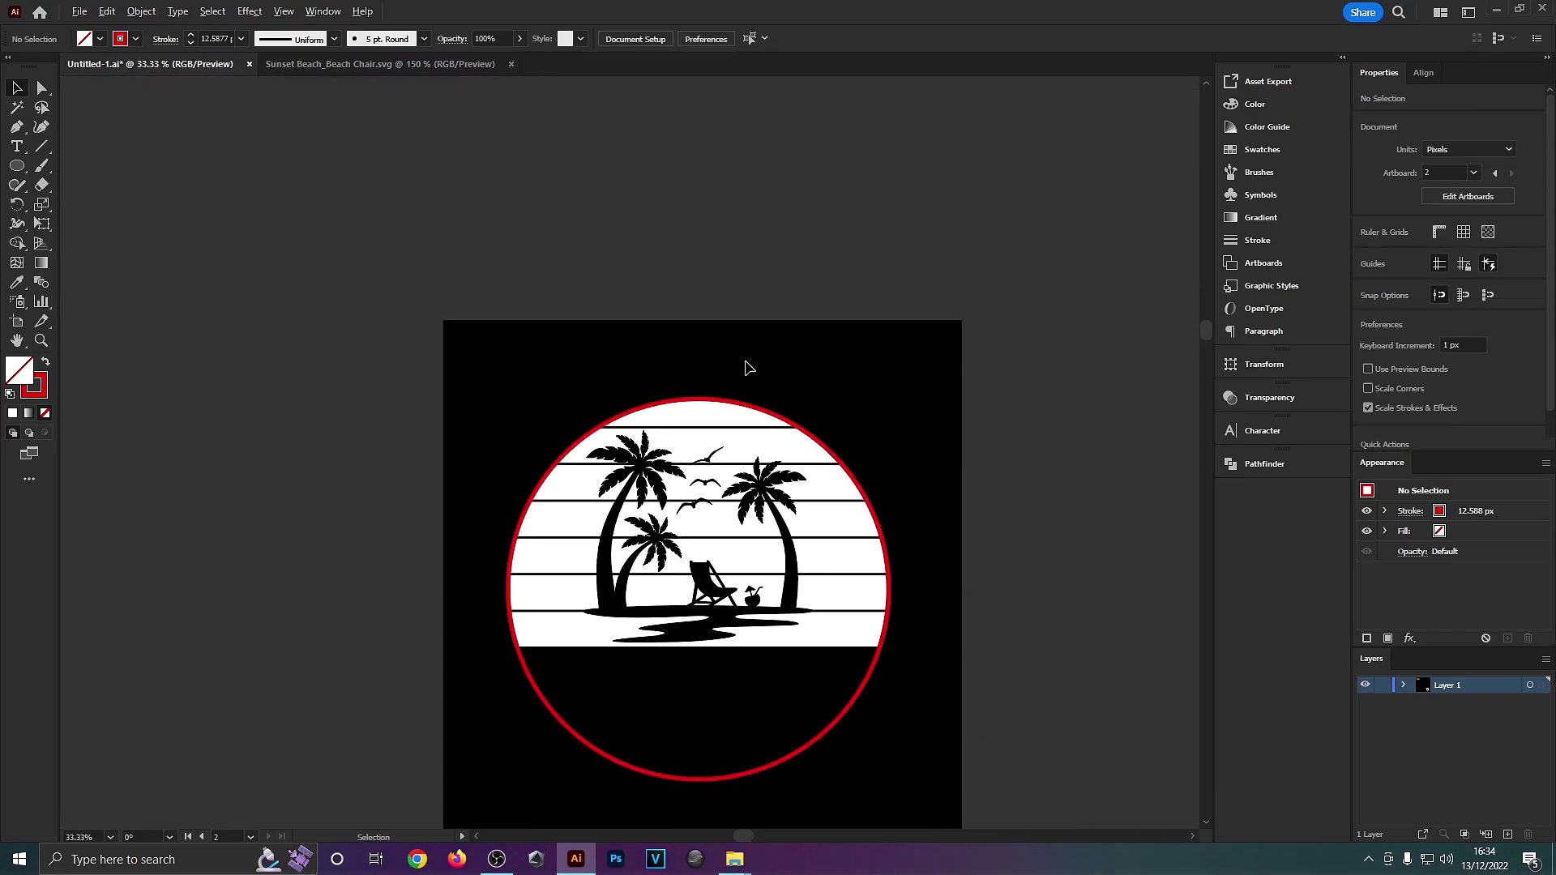
- Enlarge the red ring proportionally from its center to about 1230 px in diameter, leaving an even gap around the sun
{"action": "left_click_drag", "start_coordinate": [832, 442], "coordinate": [809, 411]}
{"action": "scroll", "coordinate": [843, 638], "scroll_direction": "up", "scroll_amount": 1}
{"action": "left_click", "coordinate": [879, 577]}
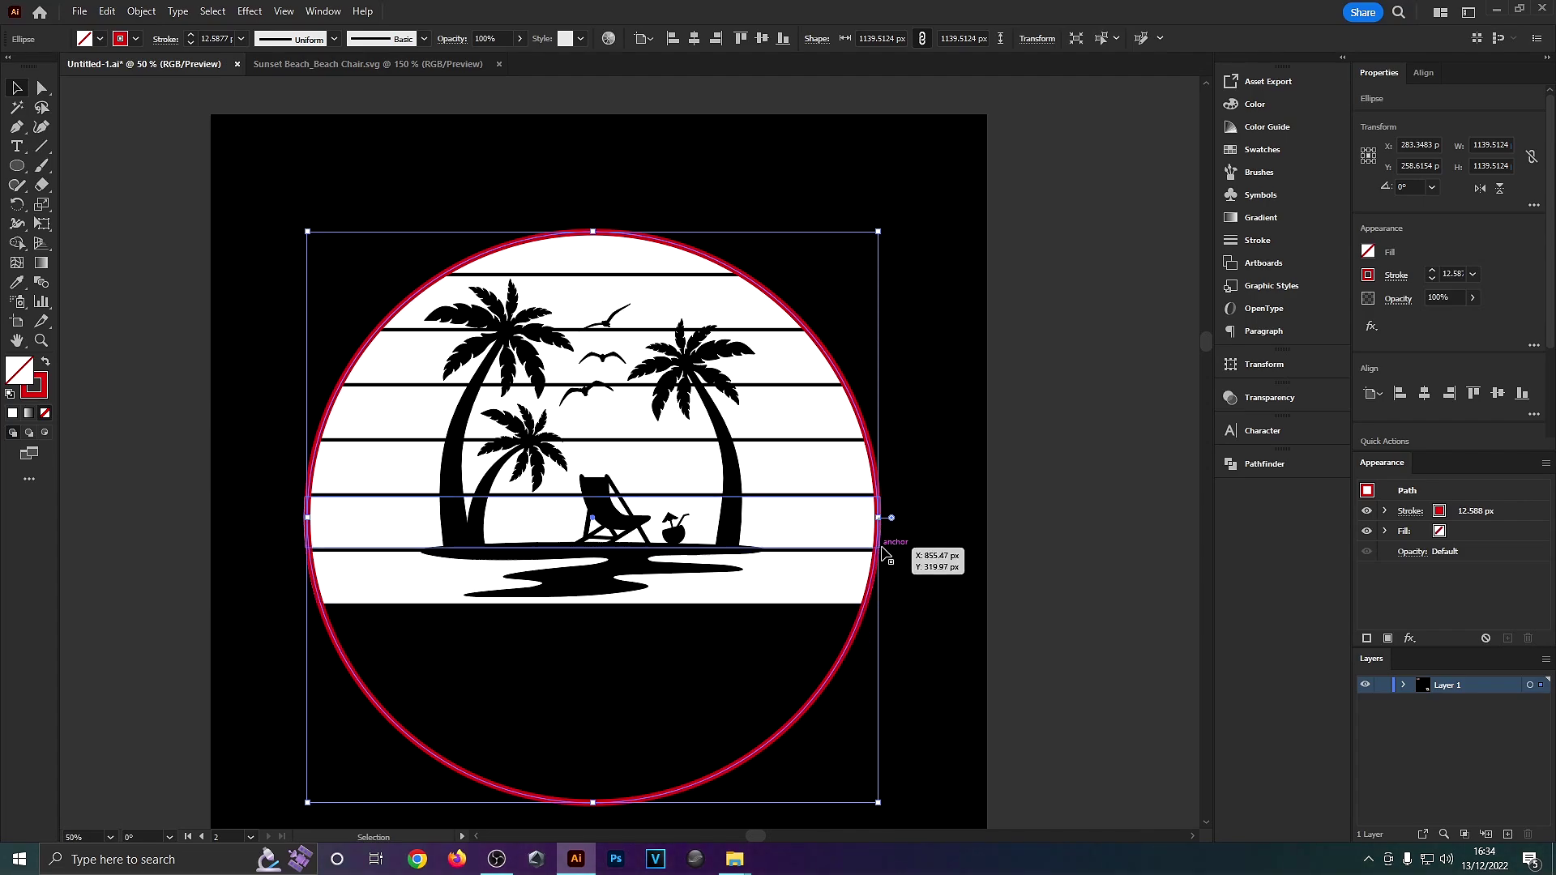
{"action": "left_click_drag", "start_coordinate": [881, 517], "coordinate": [902, 519]}
{"action": "left_click_drag", "start_coordinate": [638, 182], "coordinate": [636, 216]}
{"action": "scroll", "coordinate": [635, 215], "scroll_direction": "up", "scroll_amount": 1}
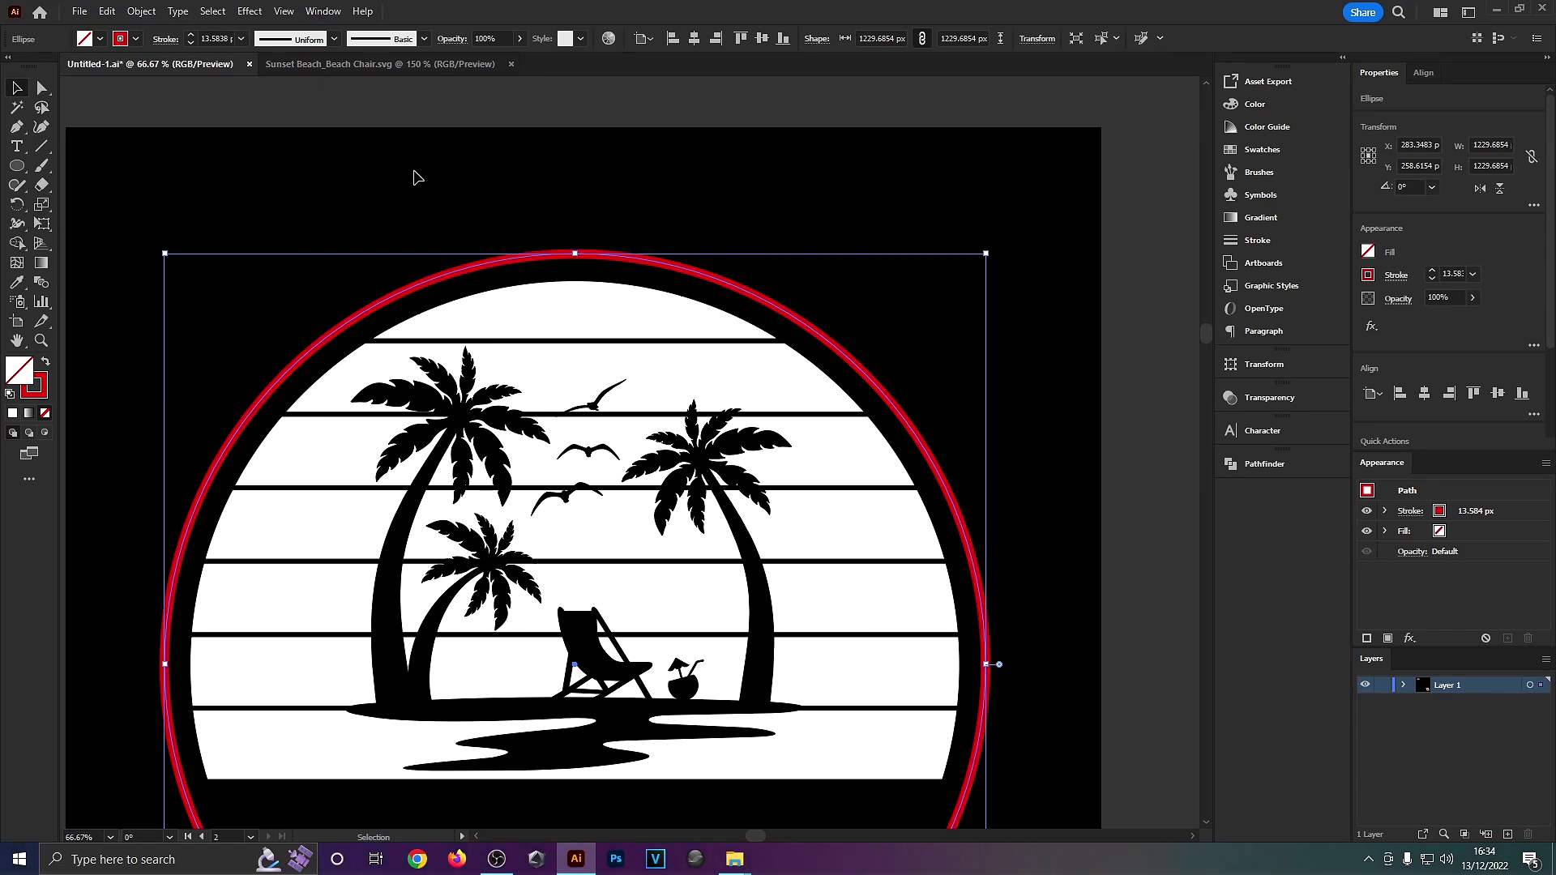
- Turn the ring into a type path with white placeholder text at 100 pt, center-aligned
{"action": "key", "text": "t"}
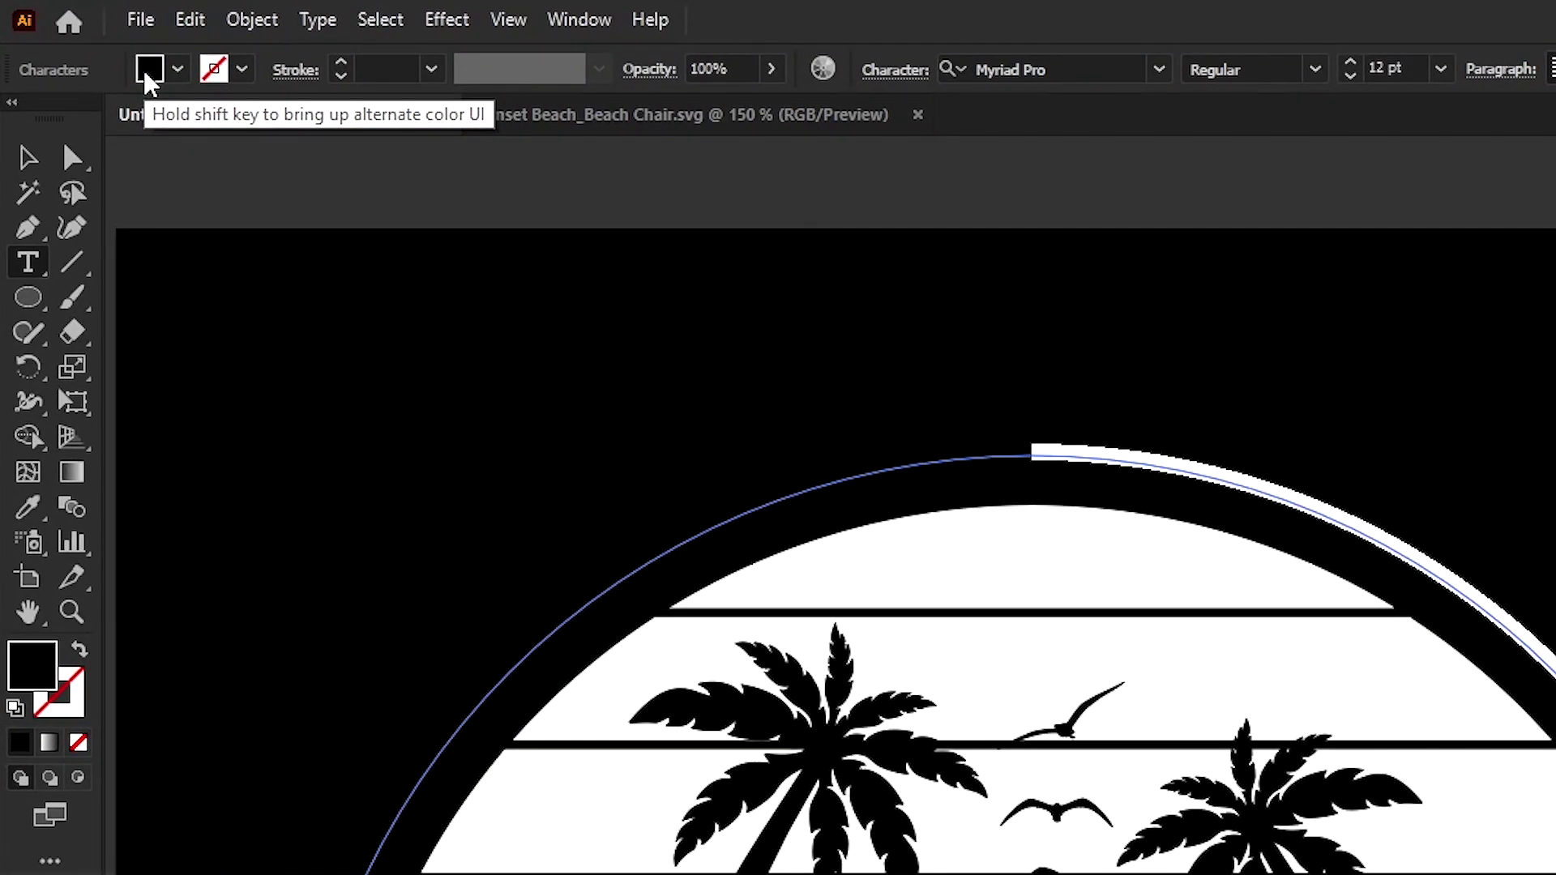
{"action": "left_click", "coordinate": [84, 40]}
{"action": "left_click", "coordinate": [57, 114]}
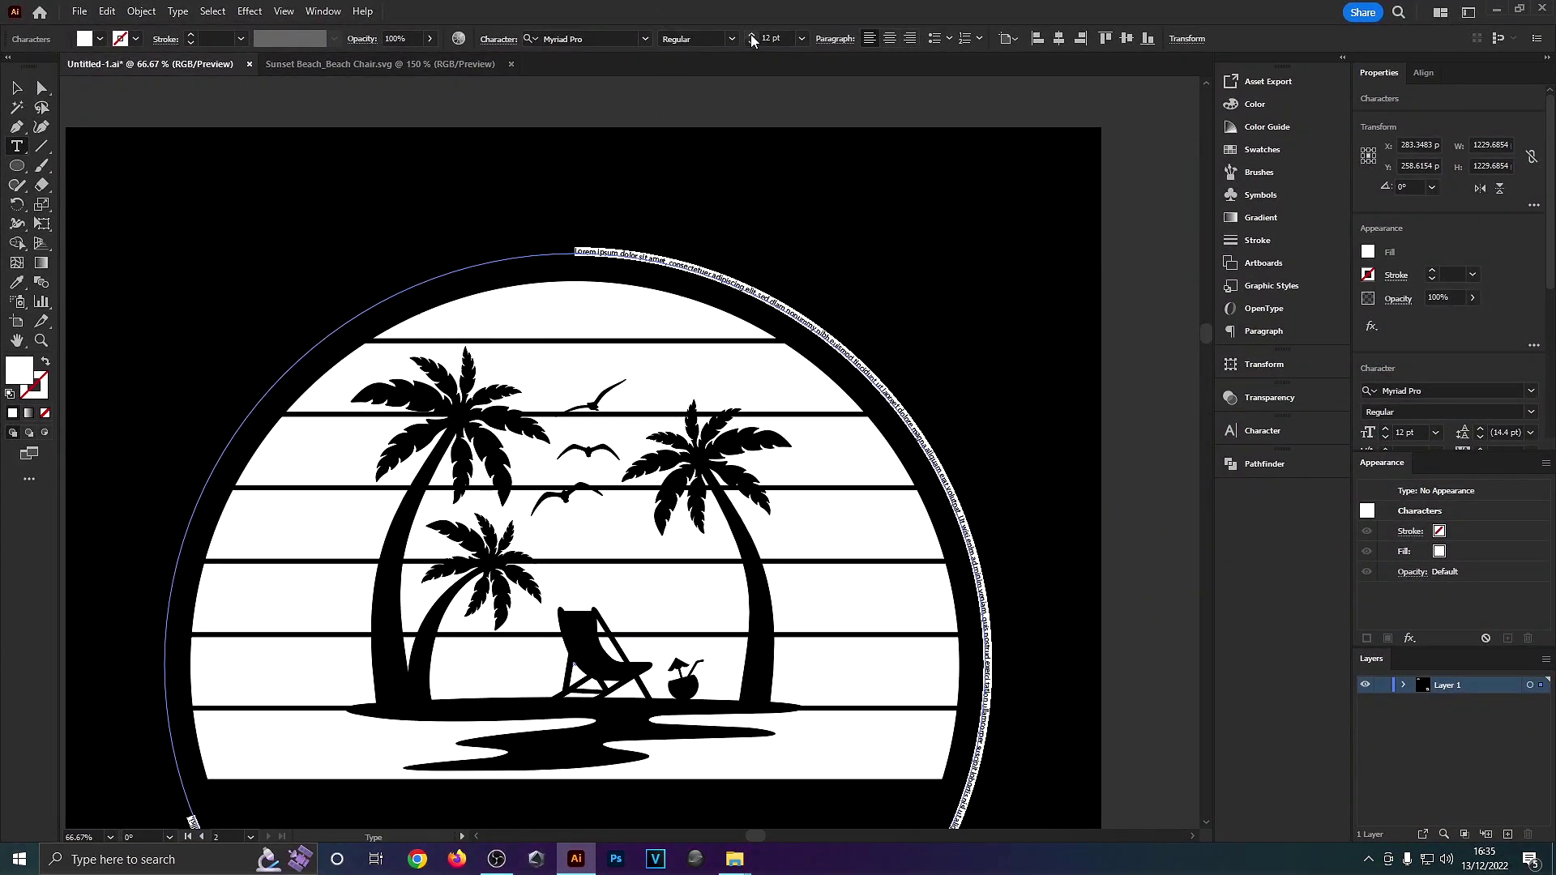
{"action": "left_click", "coordinate": [751, 34], "text": "shift"}
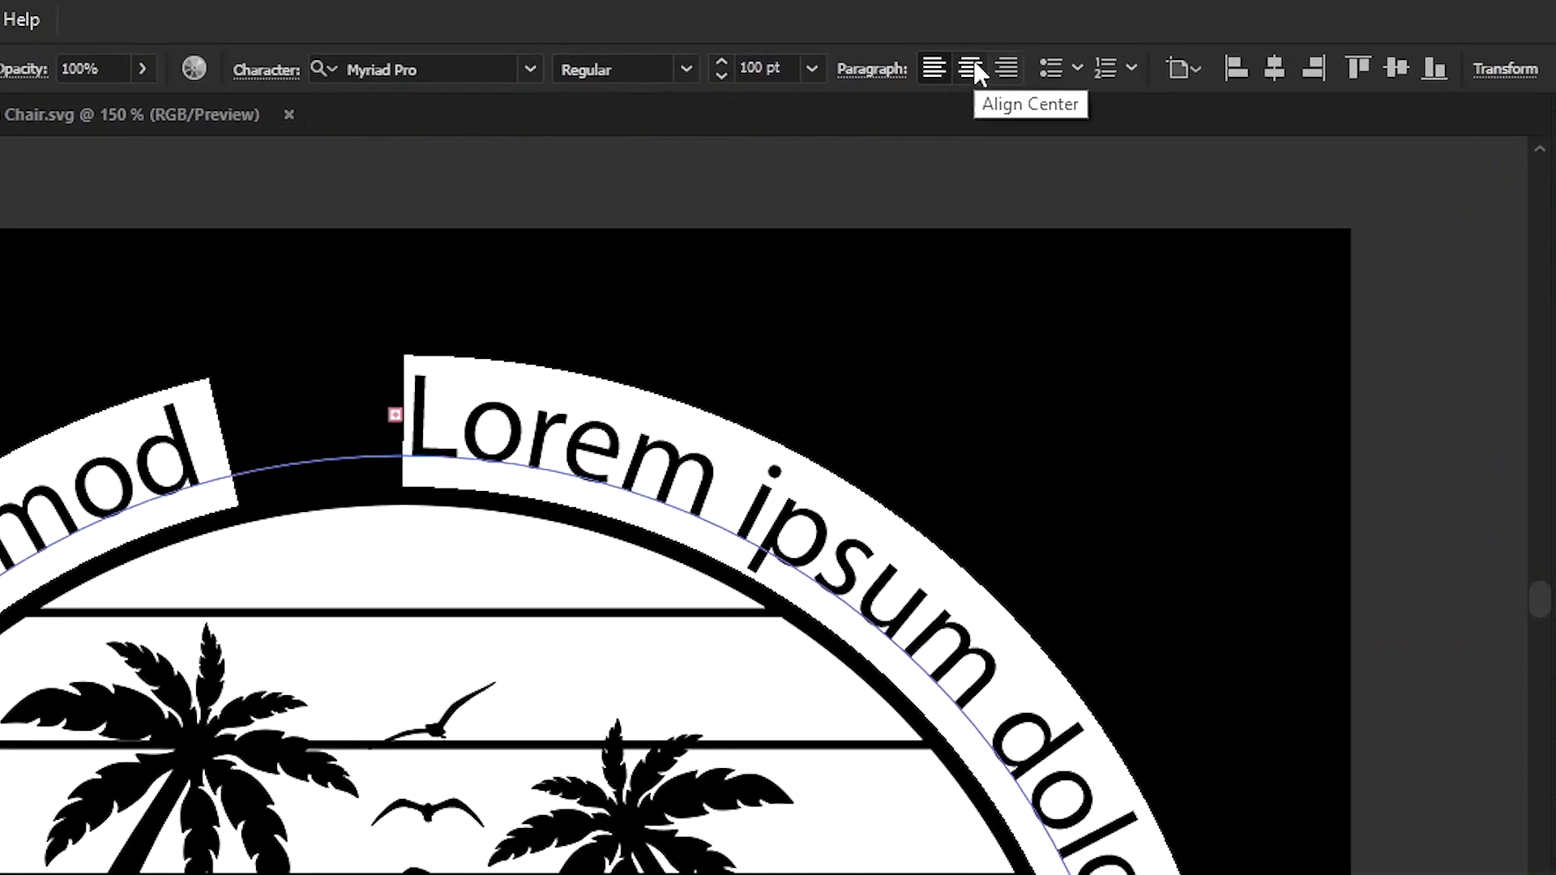
{"action": "left_click", "coordinate": [926, 53]}
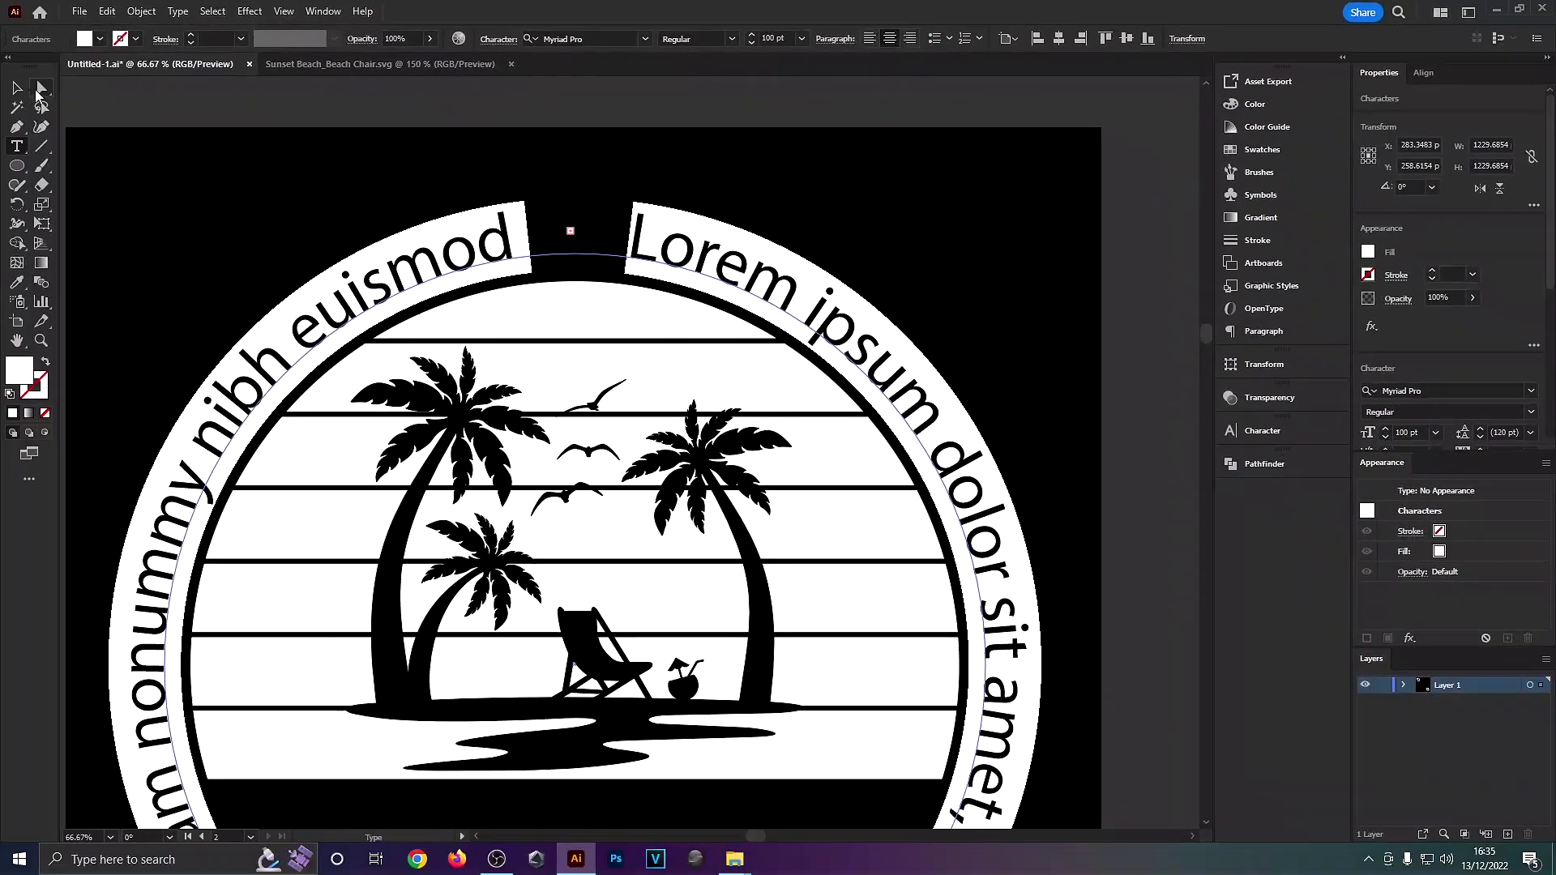
{"action": "left_click", "coordinate": [22, 92]}
{"action": "scroll", "coordinate": [931, 288], "scroll_direction": "down", "scroll_amount": 2}
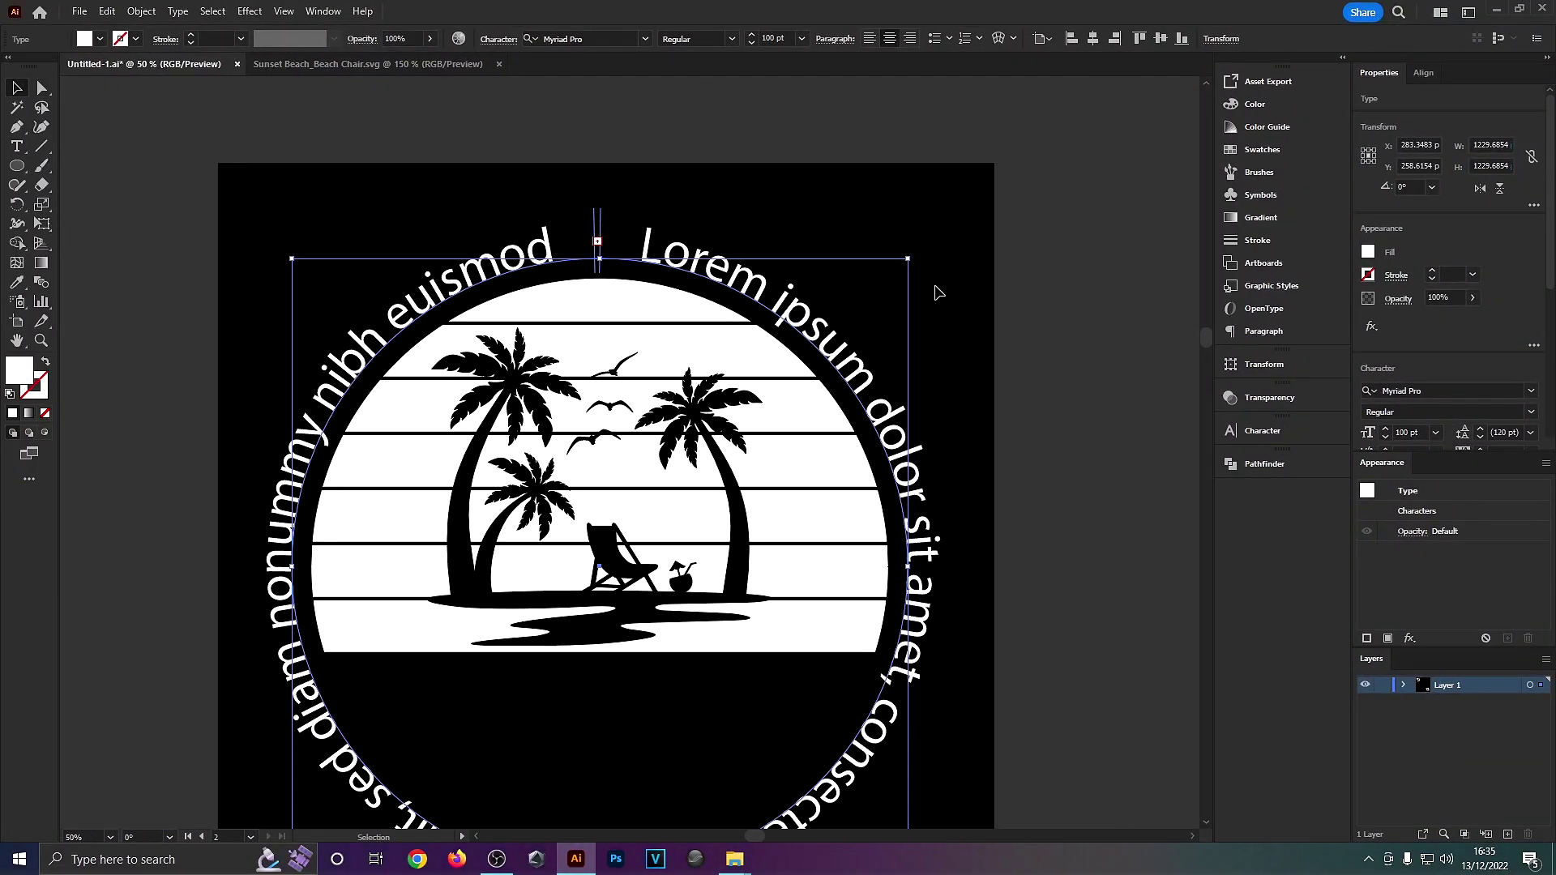
- Replace the placeholder text on the circular path with RETIRED
{"action": "scroll", "coordinate": [915, 284], "scroll_direction": "up", "scroll_amount": 1}
{"action": "key", "text": "t"}
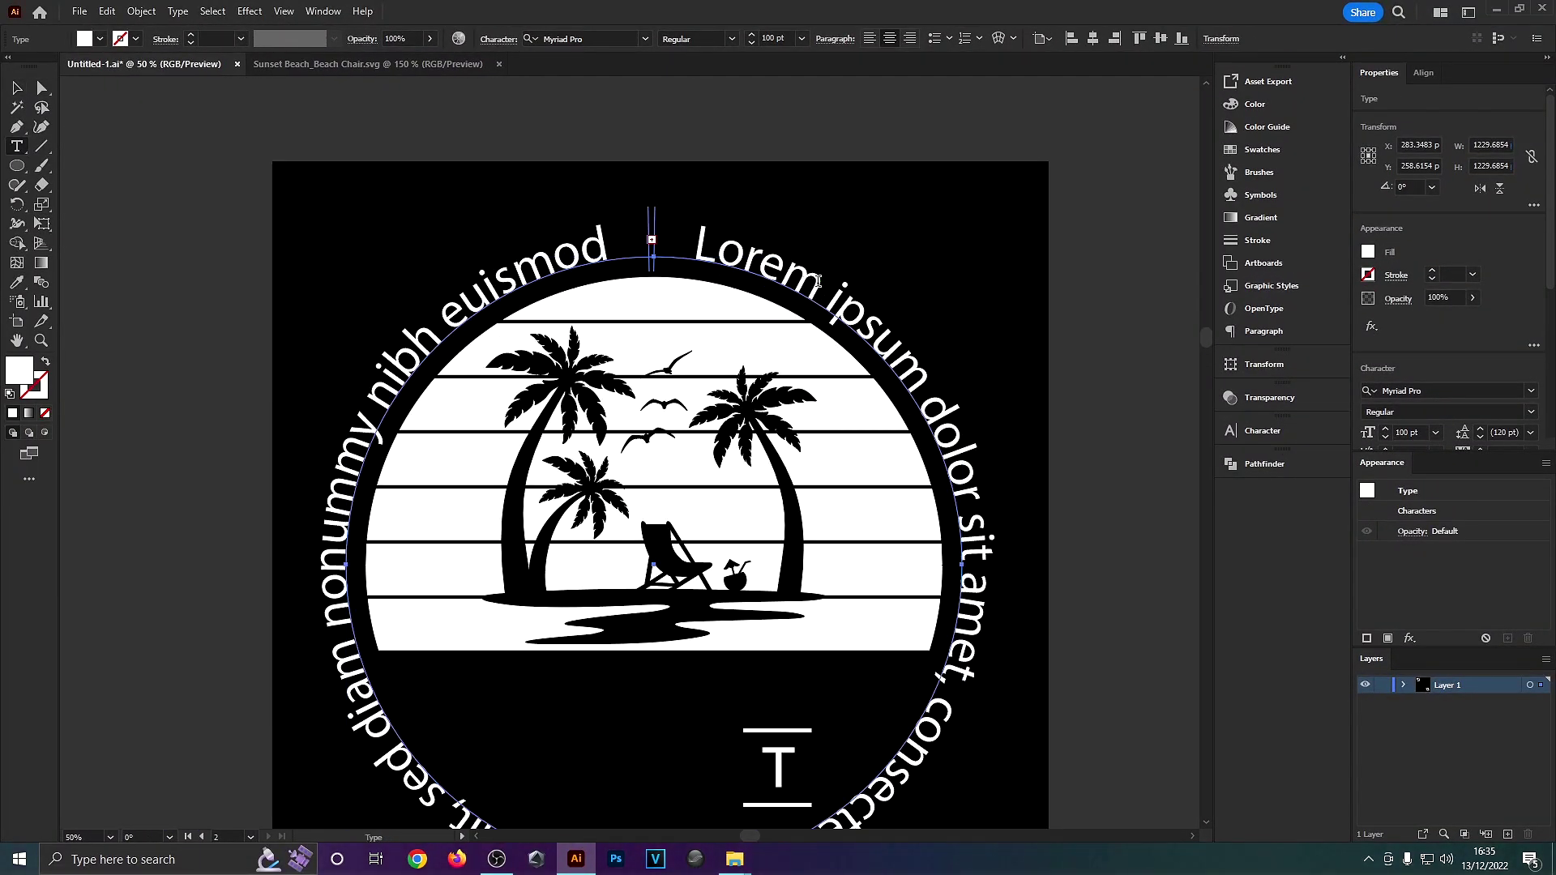
{"action": "triple_click", "coordinate": [817, 281]}
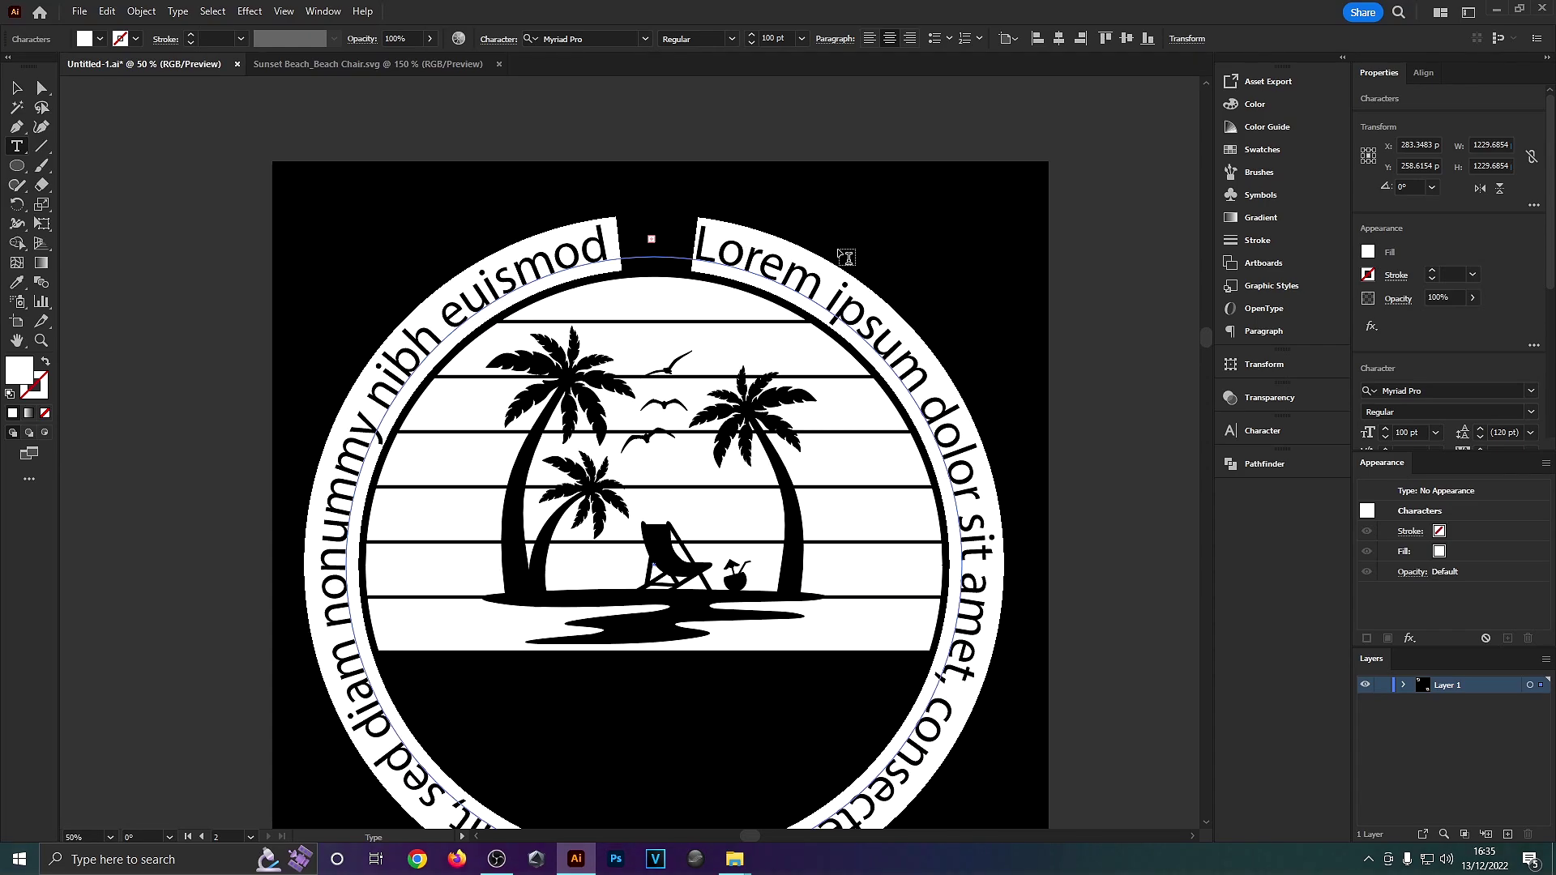
{"action": "type", "text": "RETIRED"}
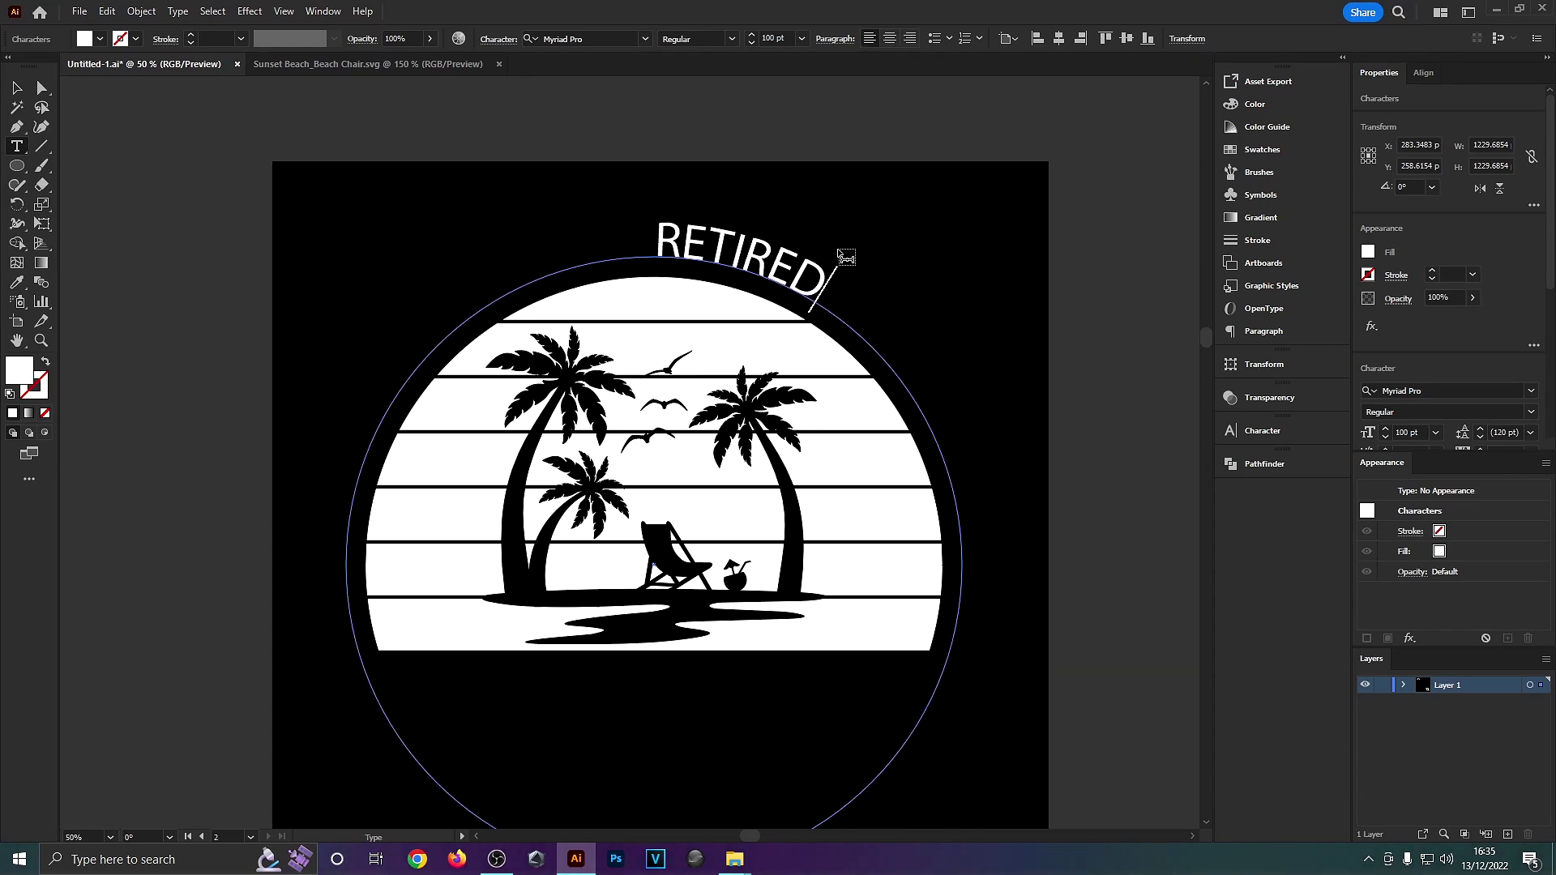
{"action": "key", "text": "Escape"}
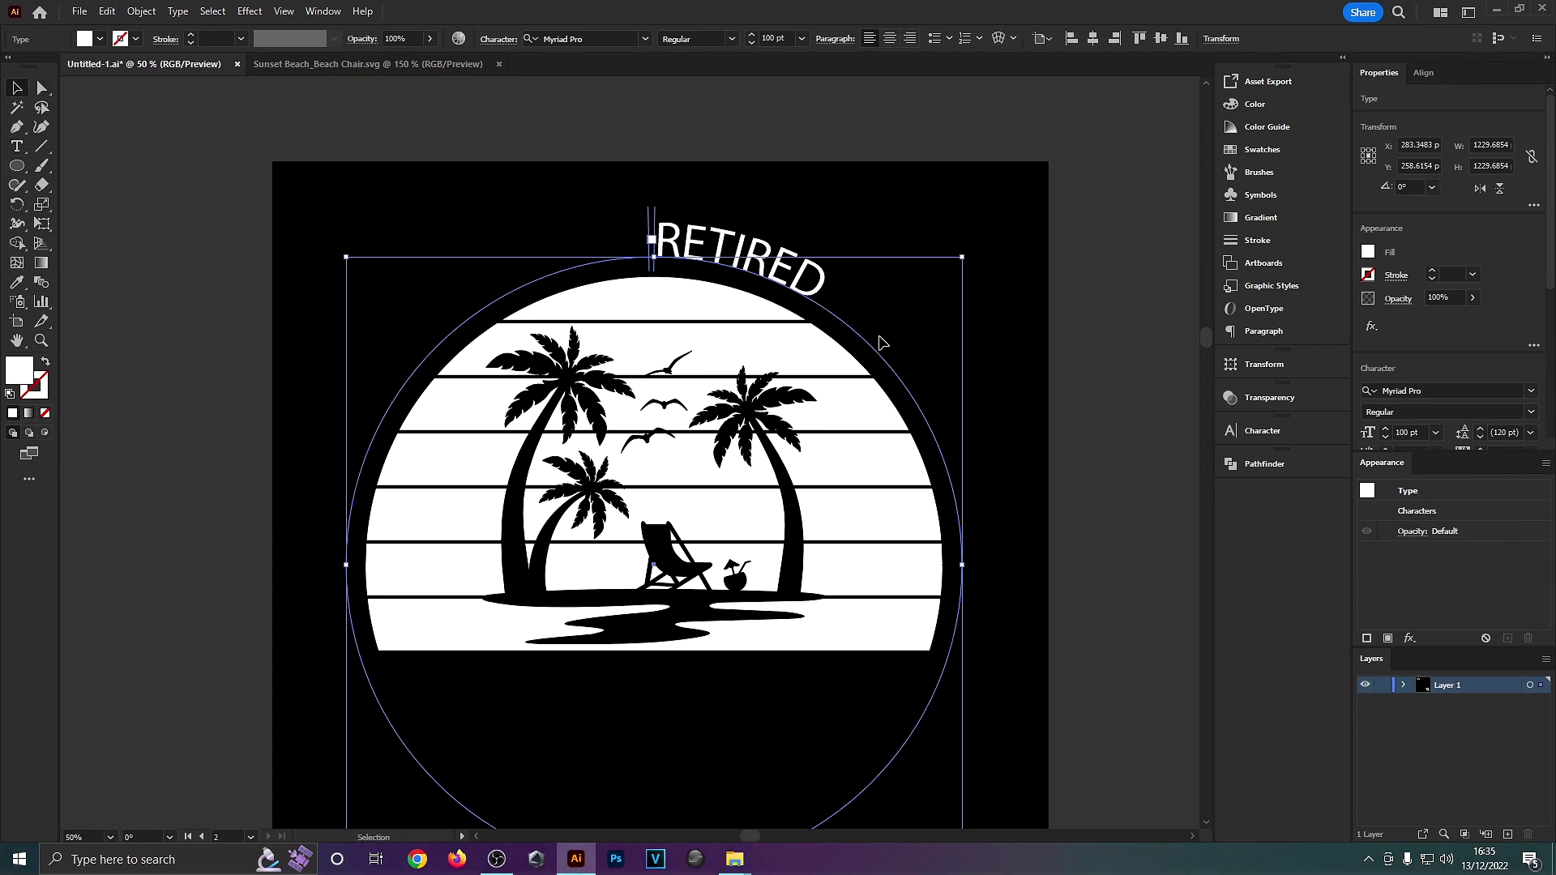
- Center-align the RETIRED text and rotate its circular path 180° so the word arches over the sun
{"action": "scroll", "coordinate": [783, 266], "scroll_direction": "up", "scroll_amount": 1}
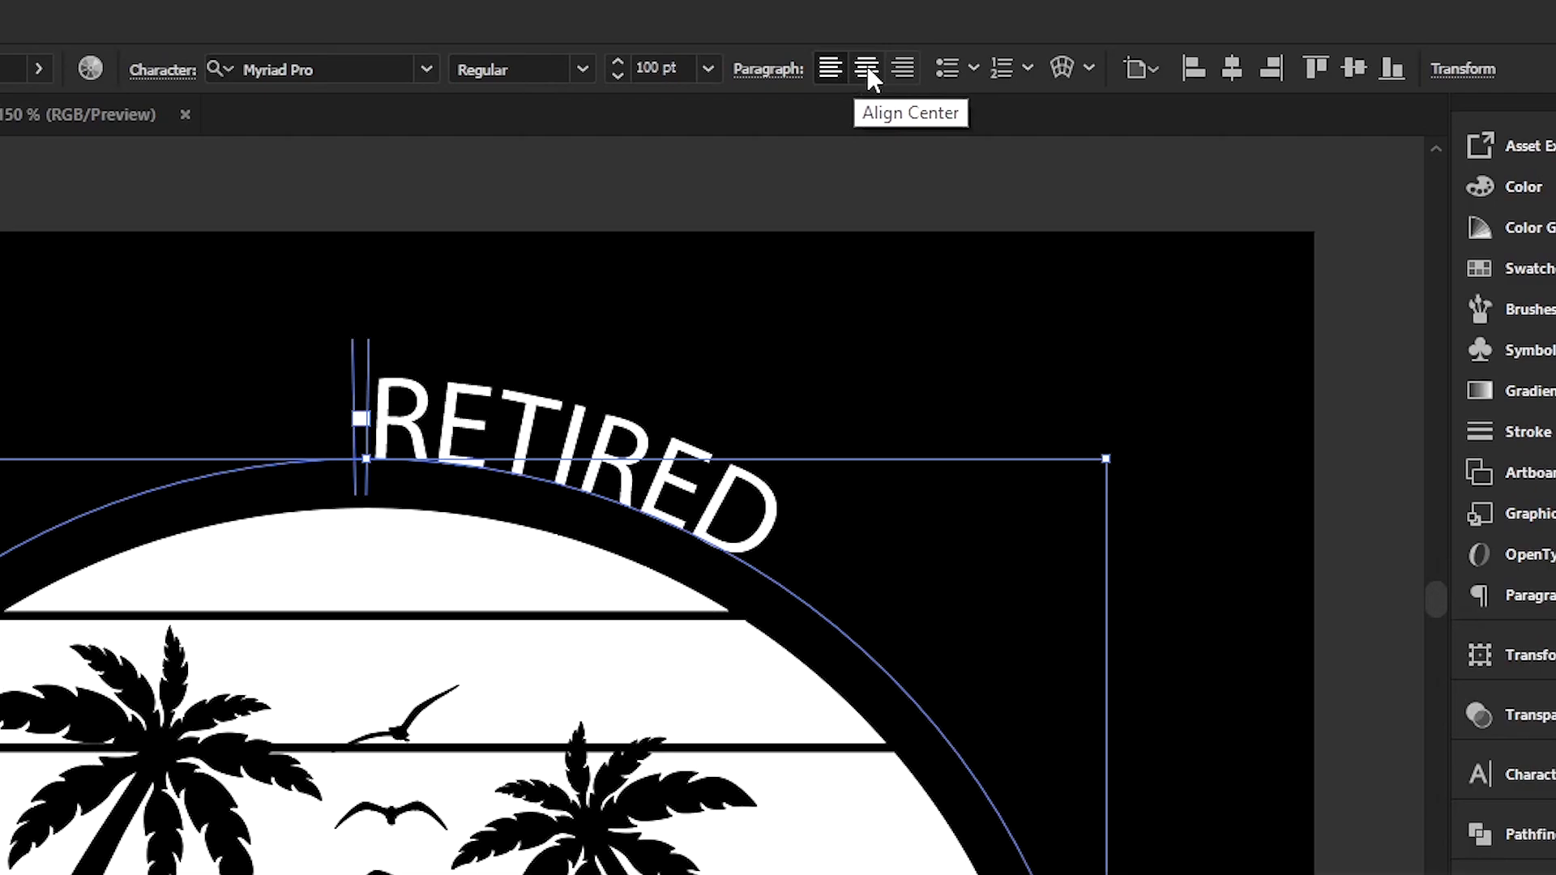
{"action": "left_click", "coordinate": [867, 66]}
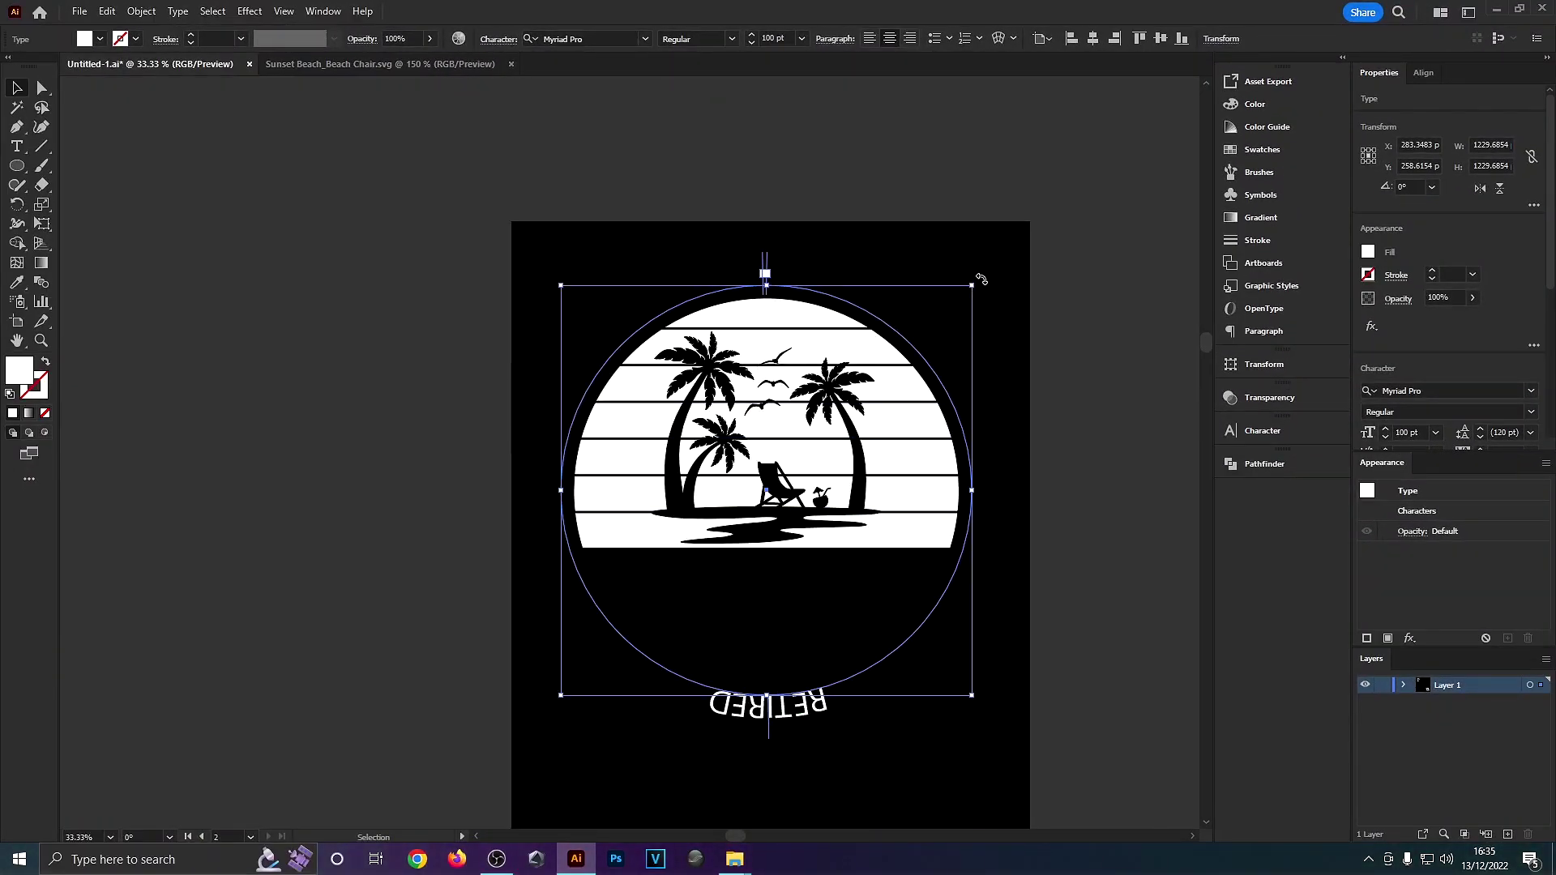
{"action": "left_click_drag", "start_coordinate": [982, 279], "coordinate": [595, 768]}
- Shrink the text circle proportionally to about 1194 px and set the RETIRED font size to 270 pt
{"action": "key", "text": "ctrl+equal"}
{"action": "left_click_drag", "start_coordinate": [1045, 246], "coordinate": [1035, 253]}
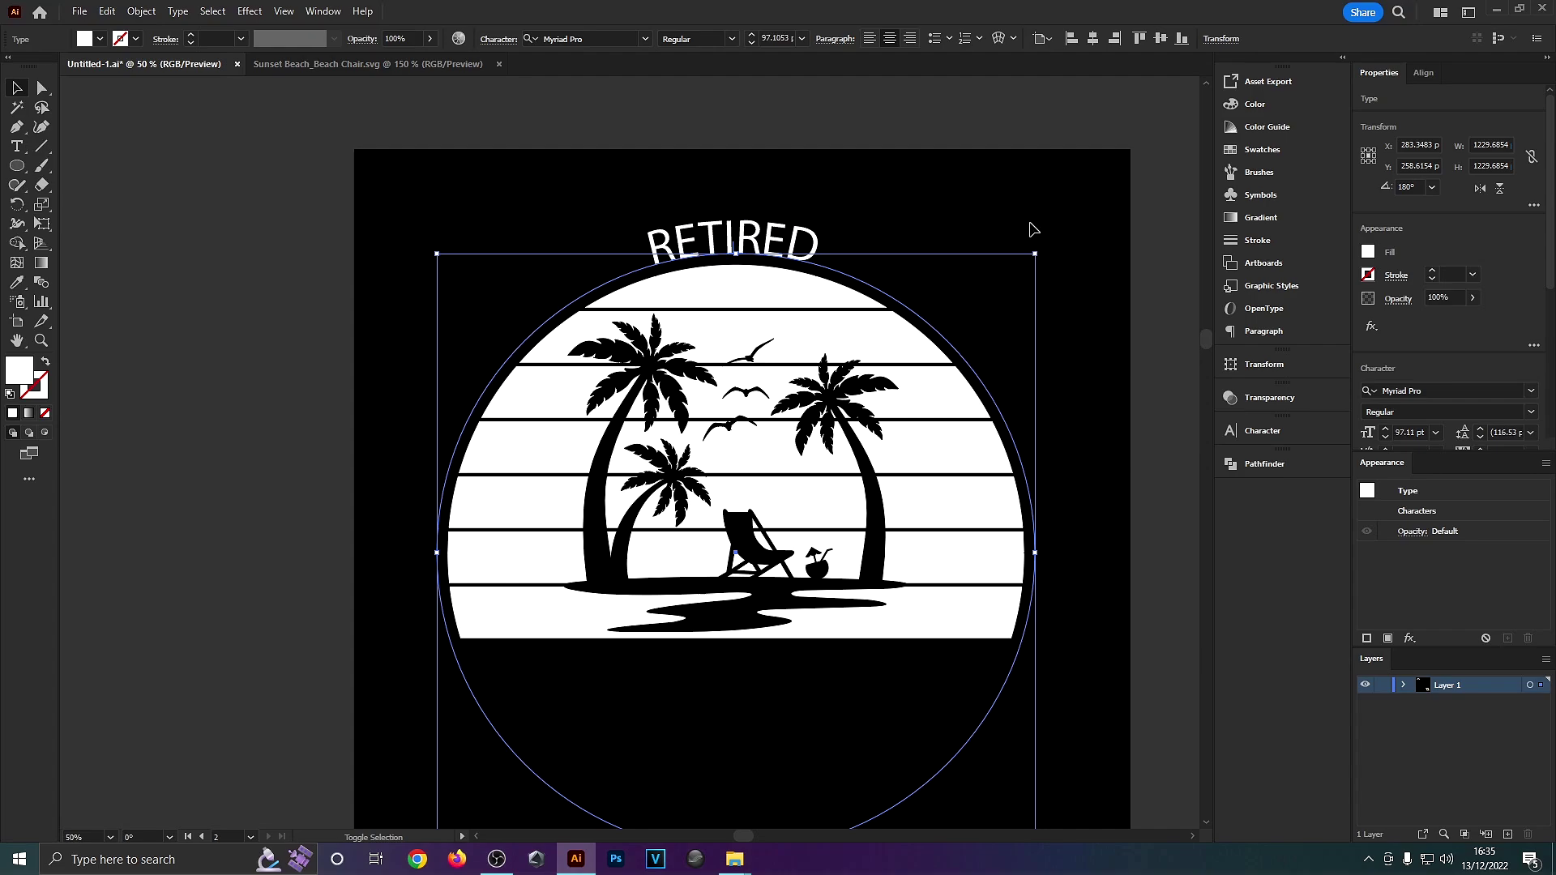
{"action": "left_click", "coordinate": [751, 36]}
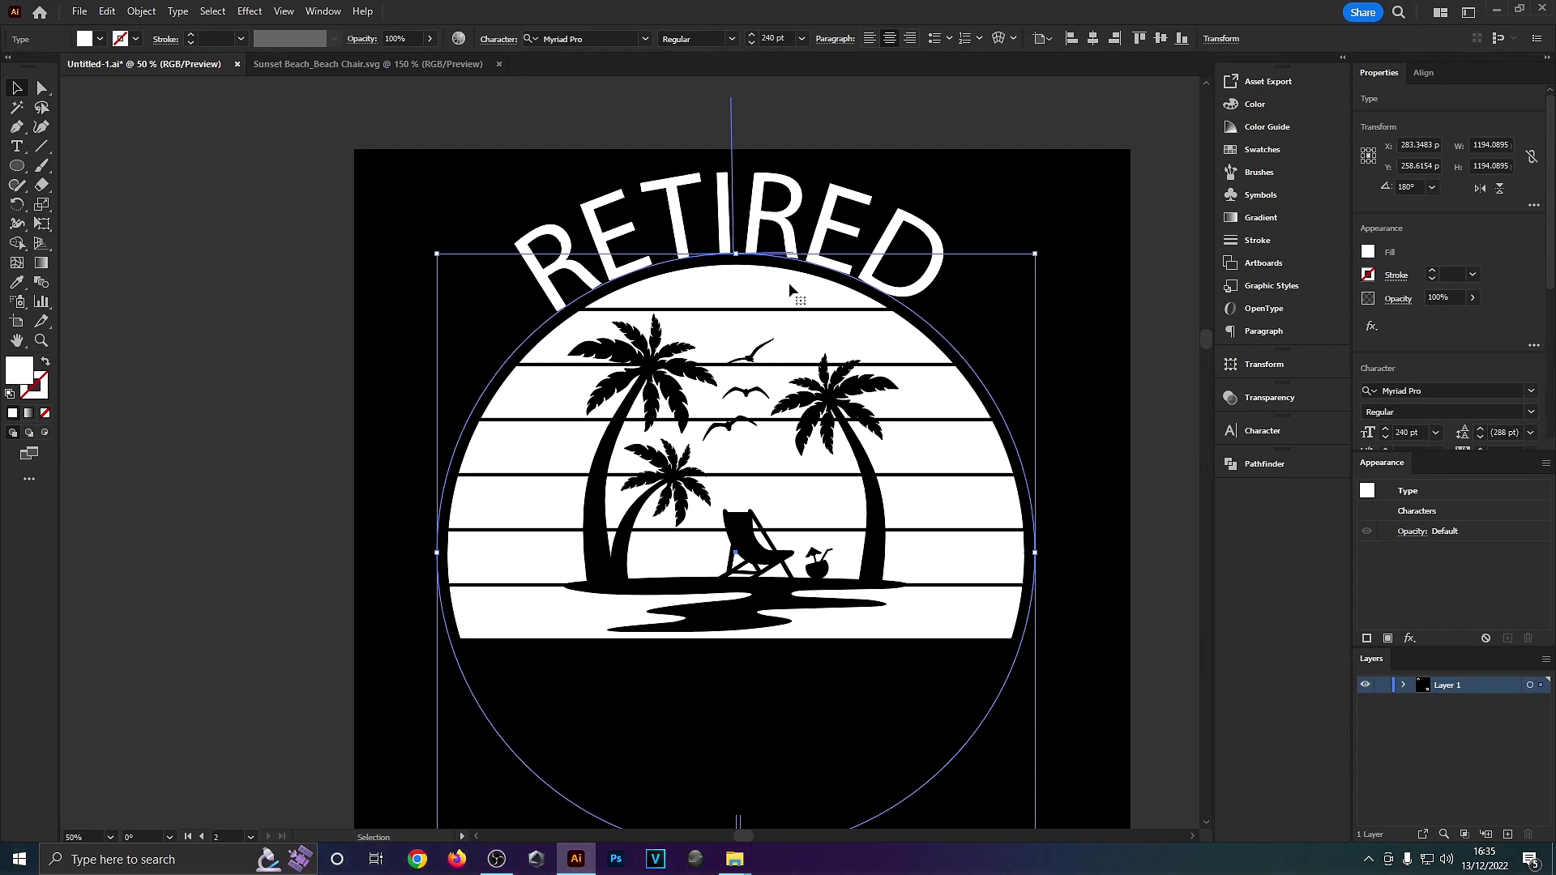
{"action": "left_click", "coordinate": [752, 34]}
{"action": "left_click", "coordinate": [752, 34]}
{"action": "left_click", "coordinate": [752, 34]}
{"action": "left_click_drag", "start_coordinate": [891, 149], "coordinate": [752, 194]}
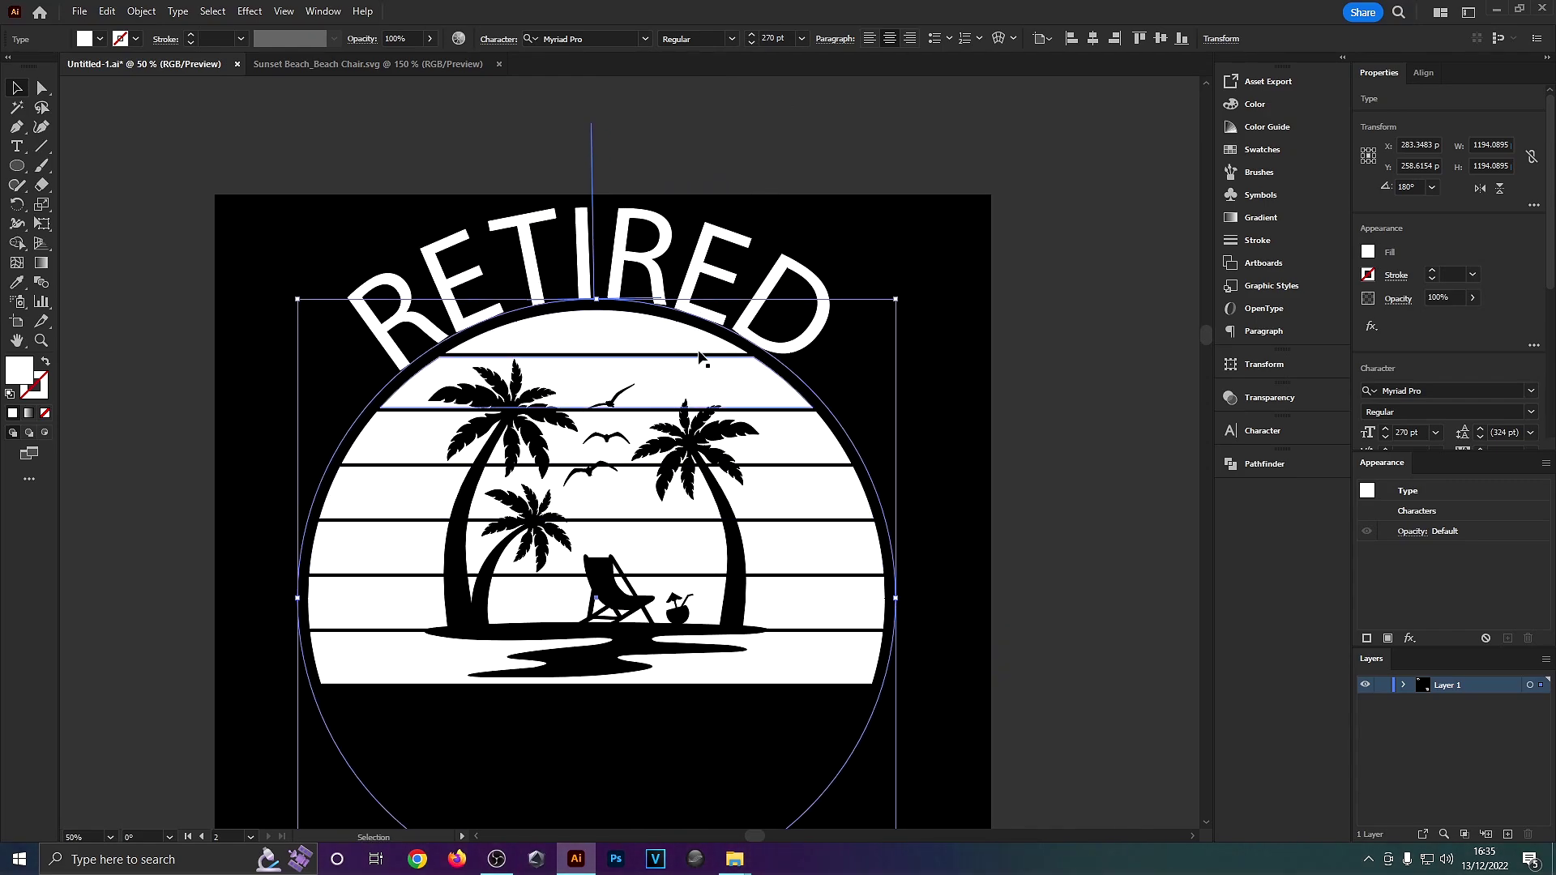
{"action": "left_click_drag", "start_coordinate": [708, 284], "coordinate": [731, 247]}
{"action": "key", "text": "ctrl+z"}
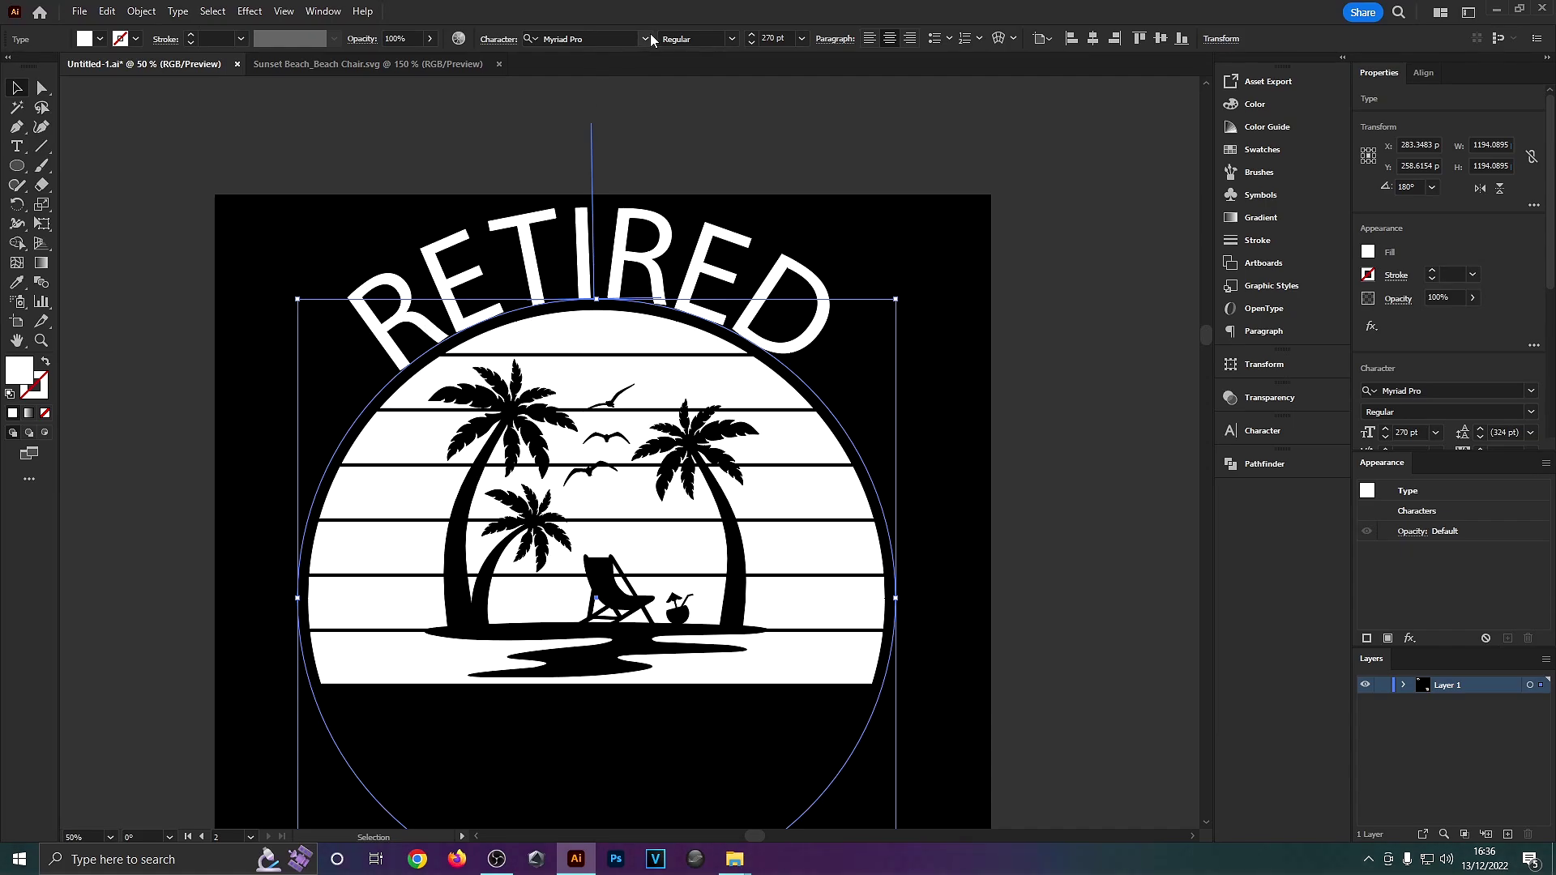
- Set the font of the curved RETIRED text to ChunkFive Print
{"action": "left_click", "coordinate": [583, 38]}
{"action": "type", "text": "chu"}
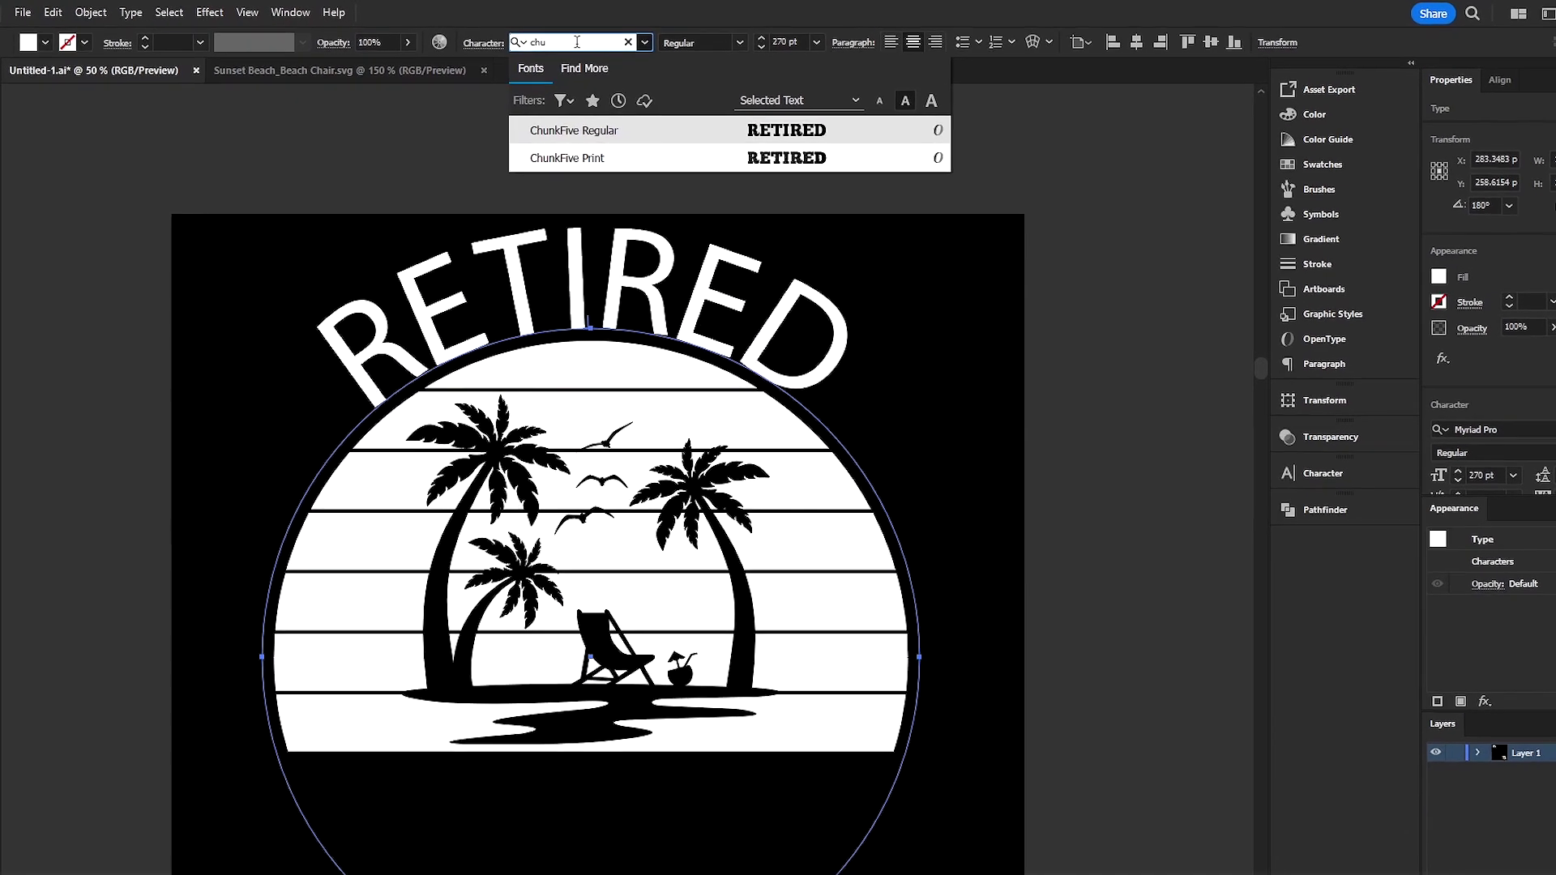
{"action": "type", "text": "nk"}
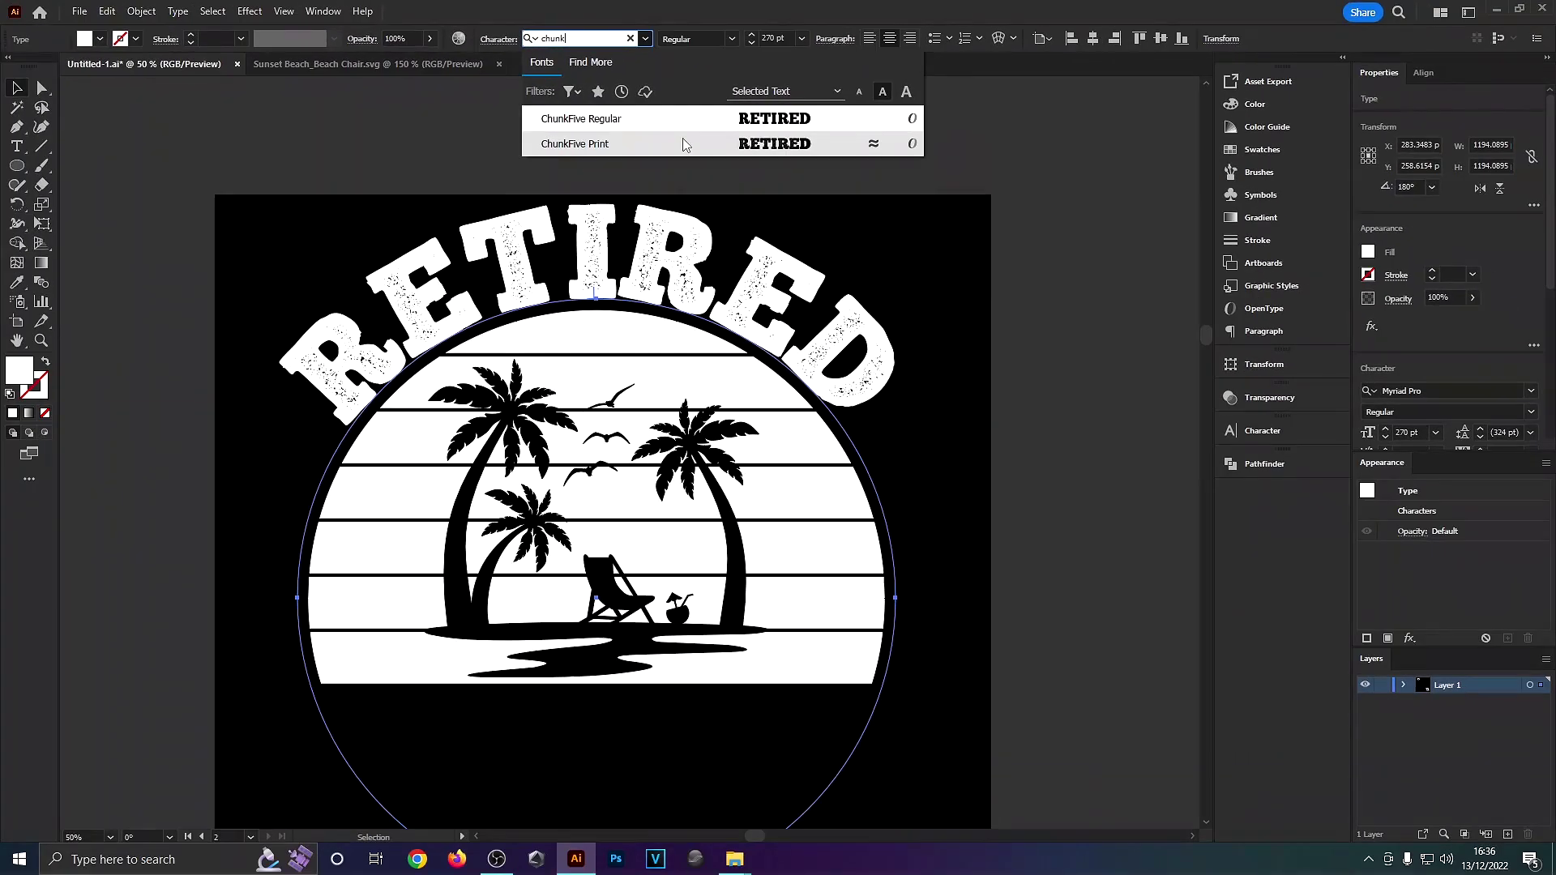
{"action": "left_click", "coordinate": [683, 144]}
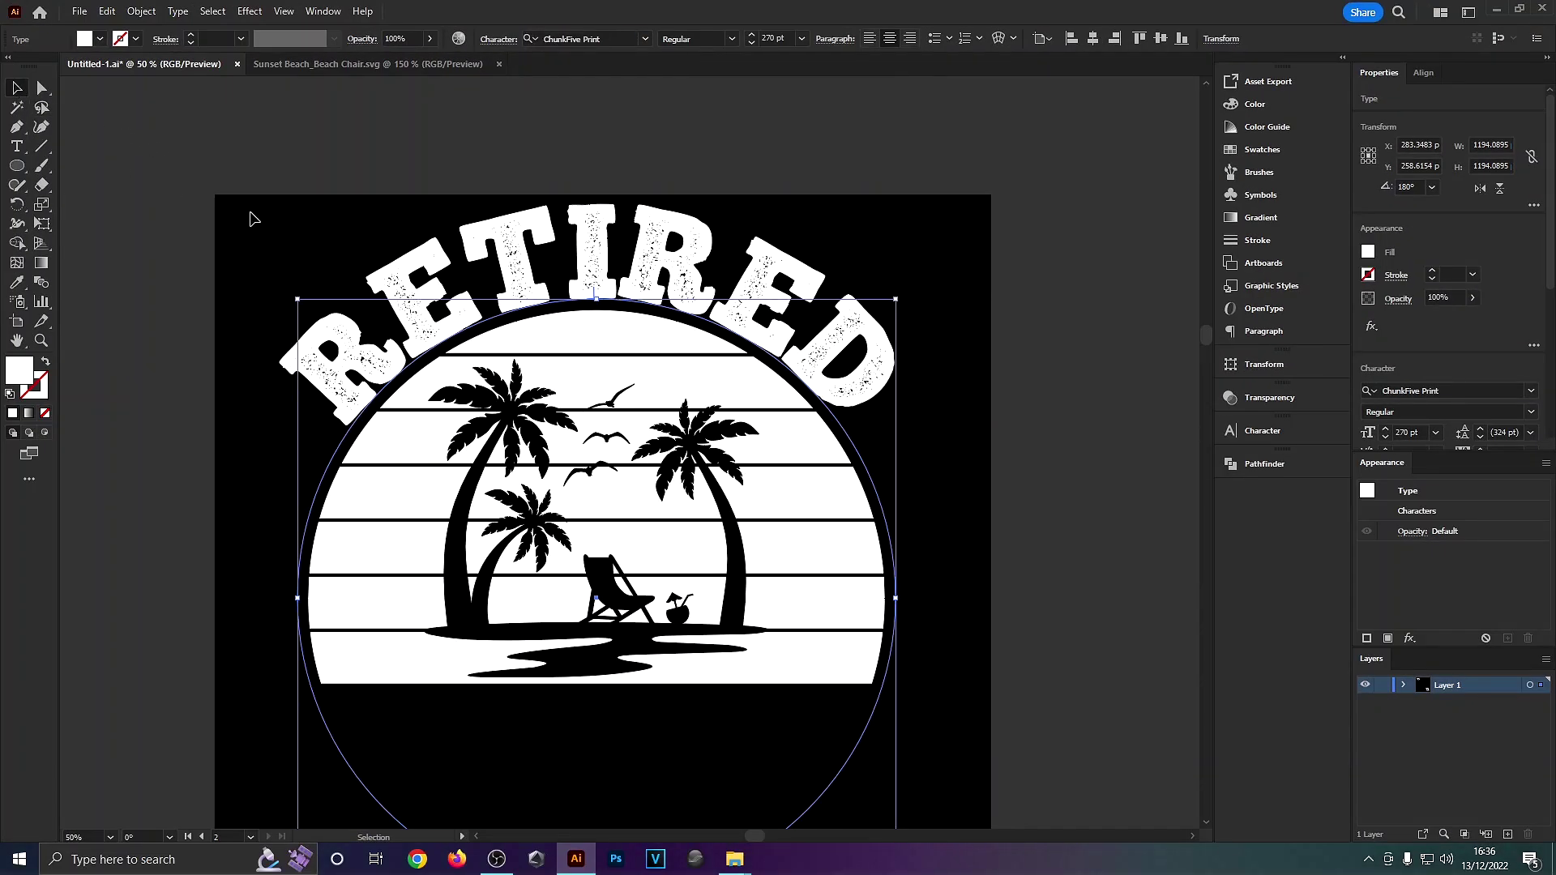
{"action": "left_click", "coordinate": [250, 219]}
{"action": "scroll", "coordinate": [365, 354], "scroll_direction": "up", "scroll_amount": 2}
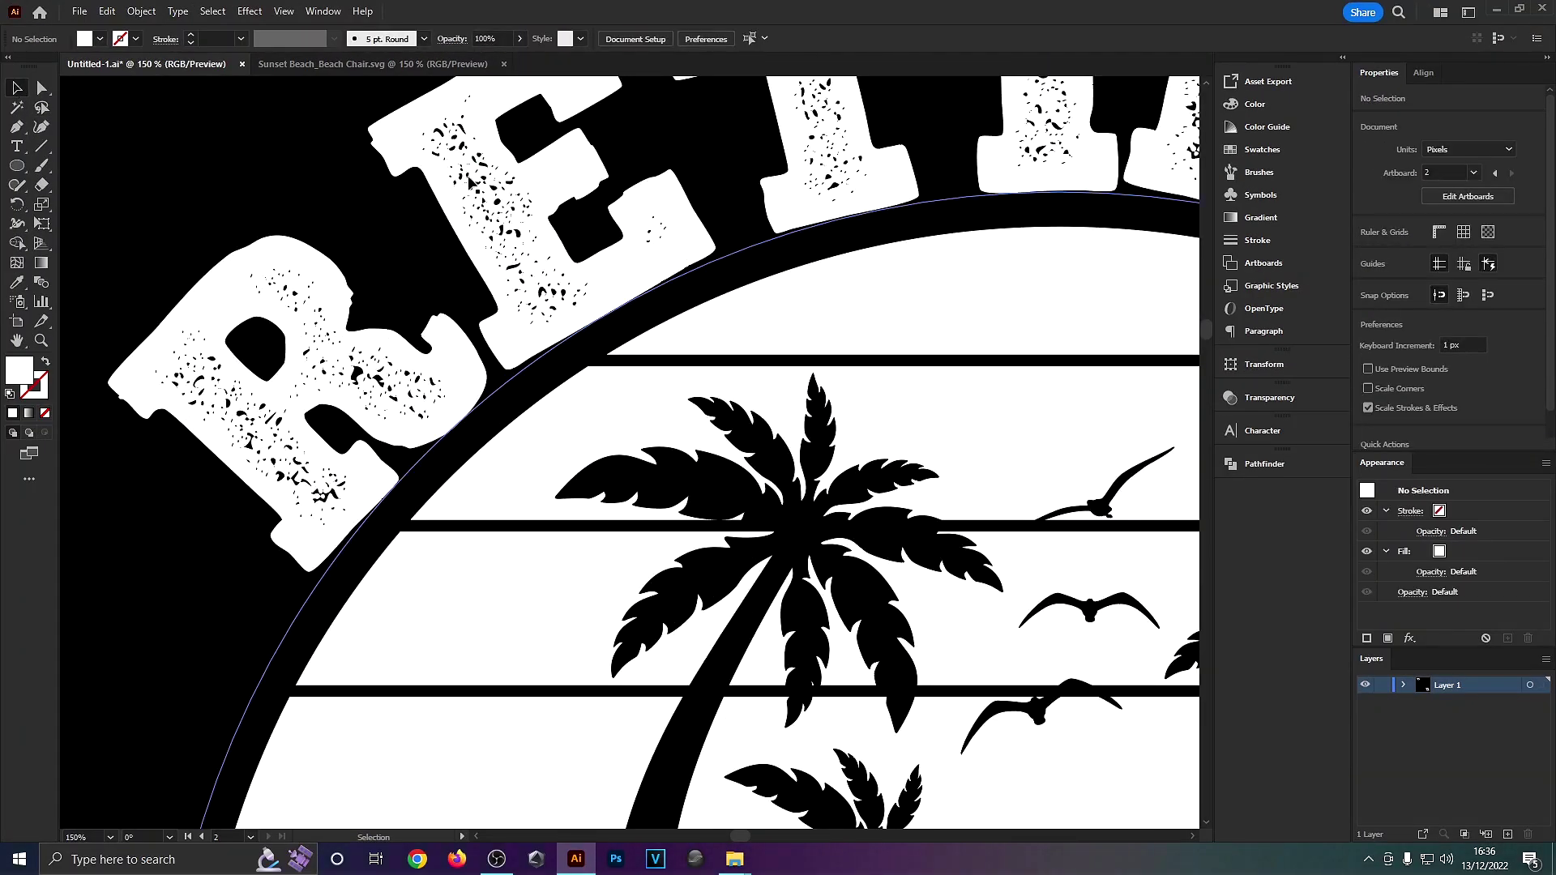
{"action": "scroll", "coordinate": [468, 183], "scroll_direction": "down", "scroll_amount": 2}
- Select the sun and the curved RETIRED text together, enlarge them slightly in proportion and shift them down a little on the artboard
{"action": "left_click_drag", "start_coordinate": [713, 184], "coordinate": [610, 246]}
{"action": "scroll", "coordinate": [784, 316], "scroll_direction": "down", "scroll_amount": 1}
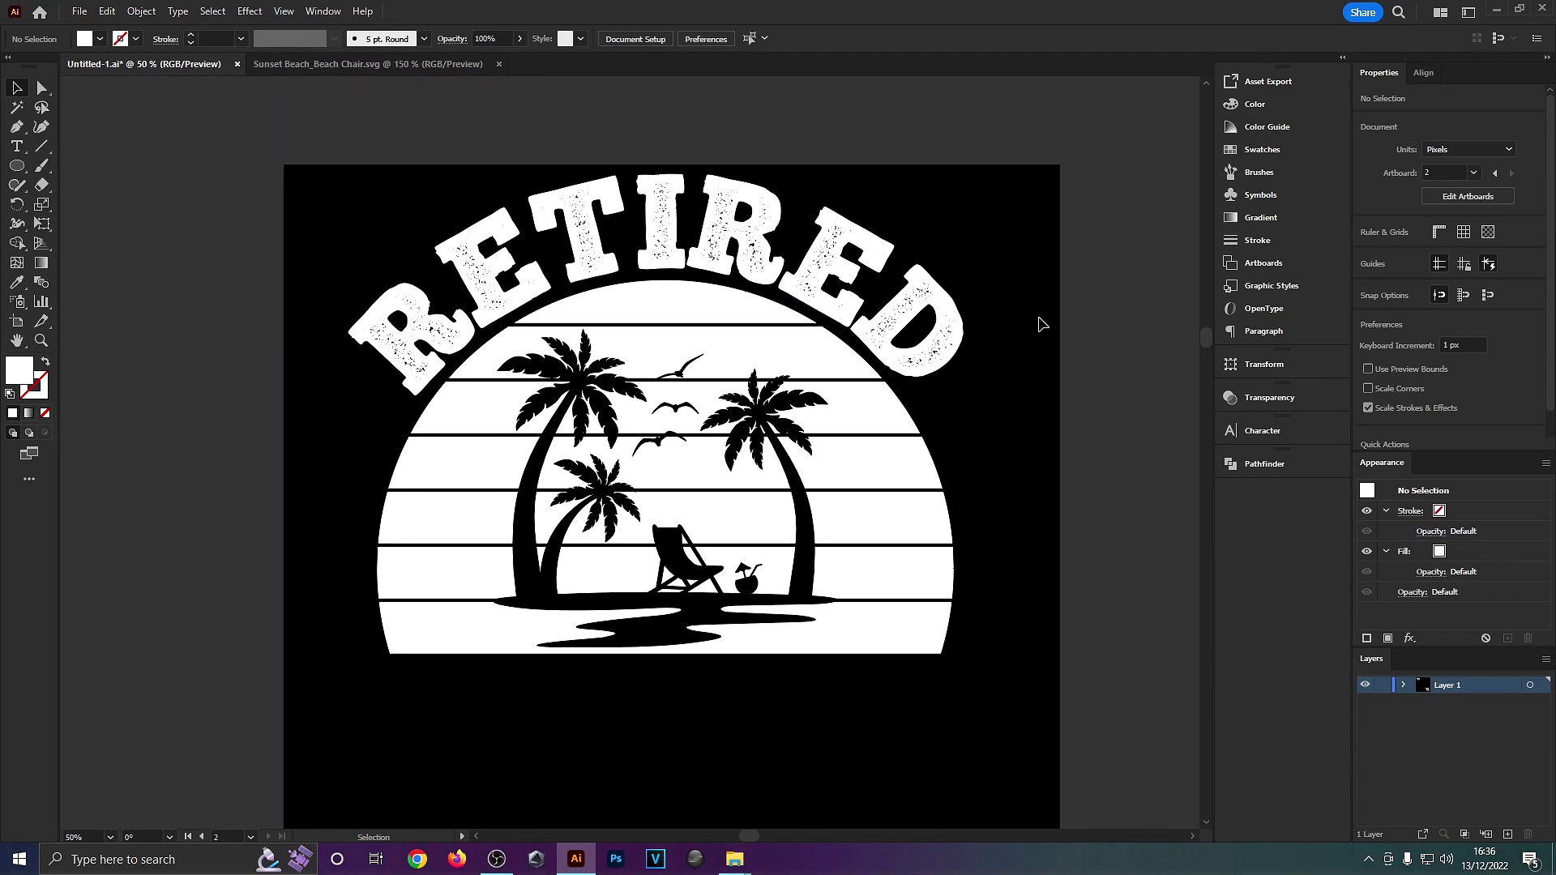
{"action": "left_click_drag", "start_coordinate": [1039, 323], "coordinate": [988, 313]}
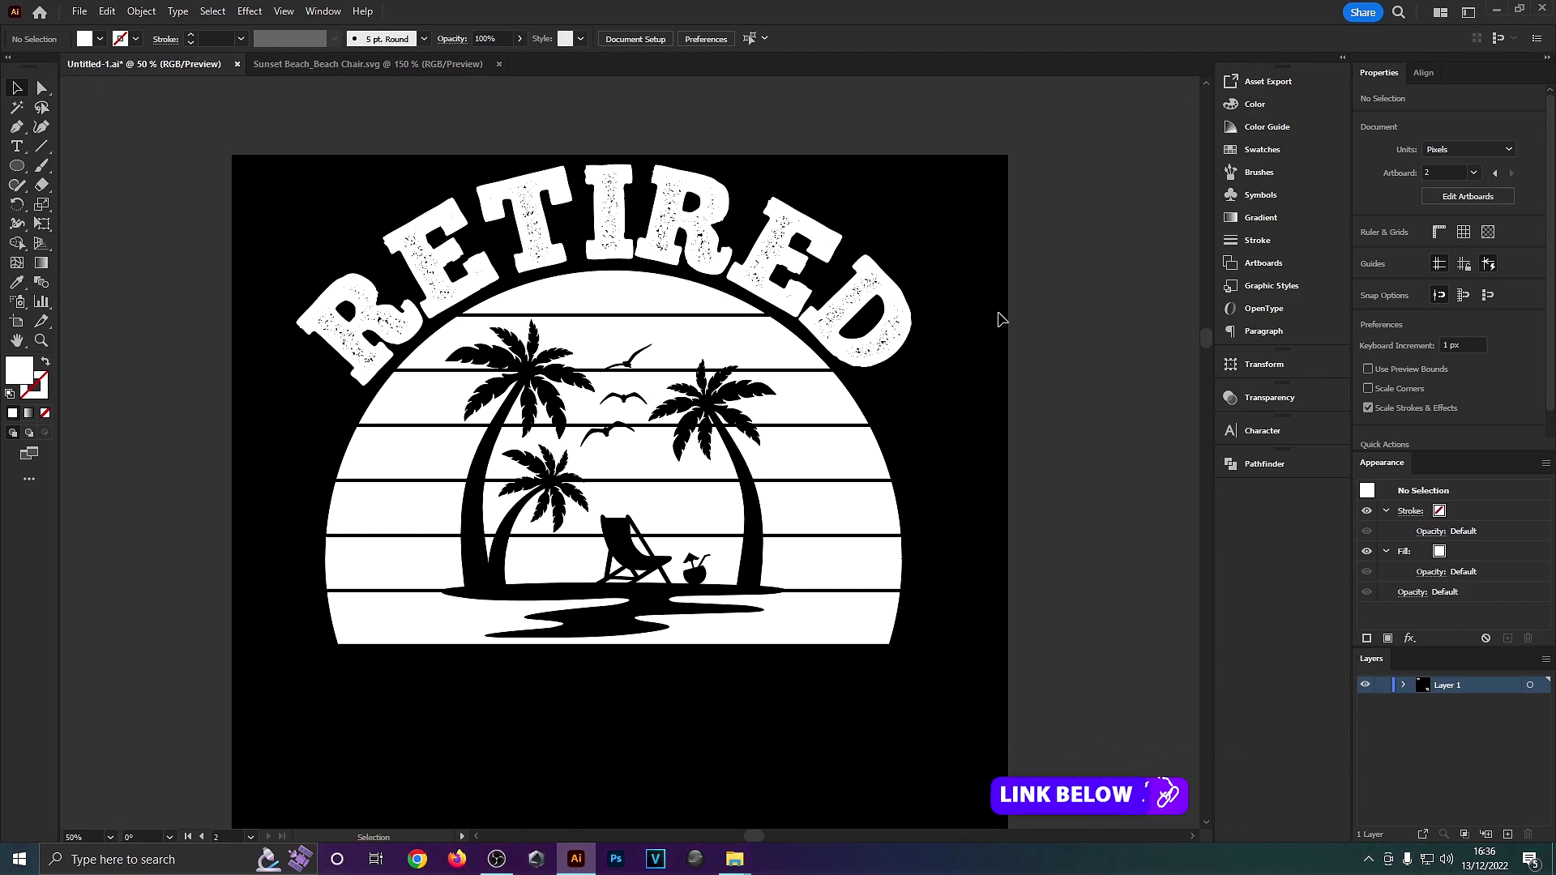
{"action": "scroll", "coordinate": [1001, 319], "scroll_direction": "down", "scroll_amount": 1}
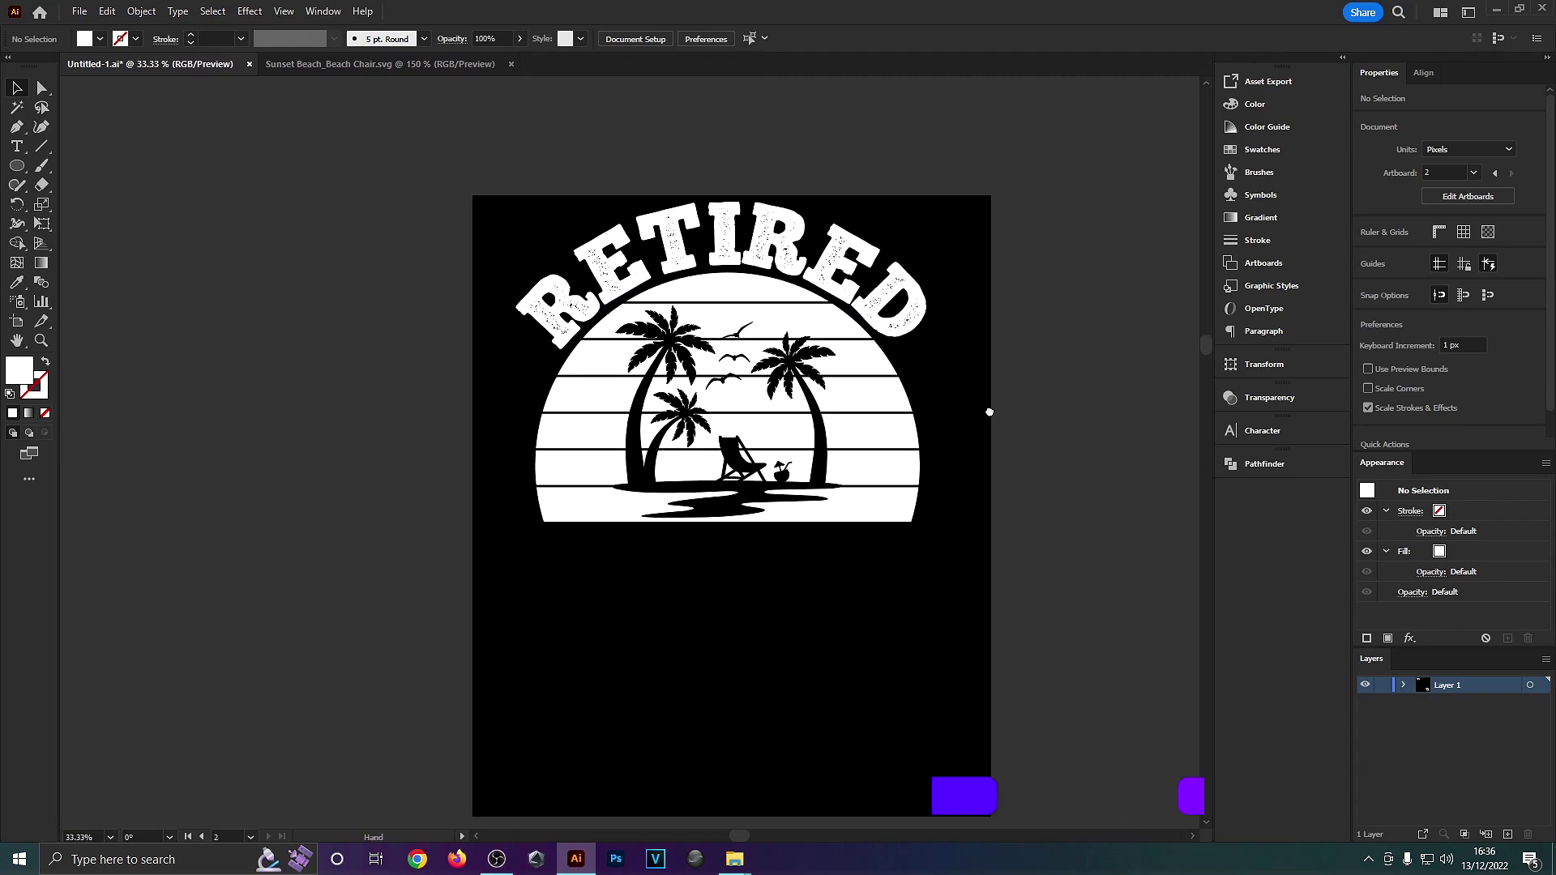
{"action": "left_click_drag", "start_coordinate": [984, 407], "coordinate": [919, 376]}
{"action": "left_click_drag", "start_coordinate": [321, 168], "coordinate": [773, 583]}
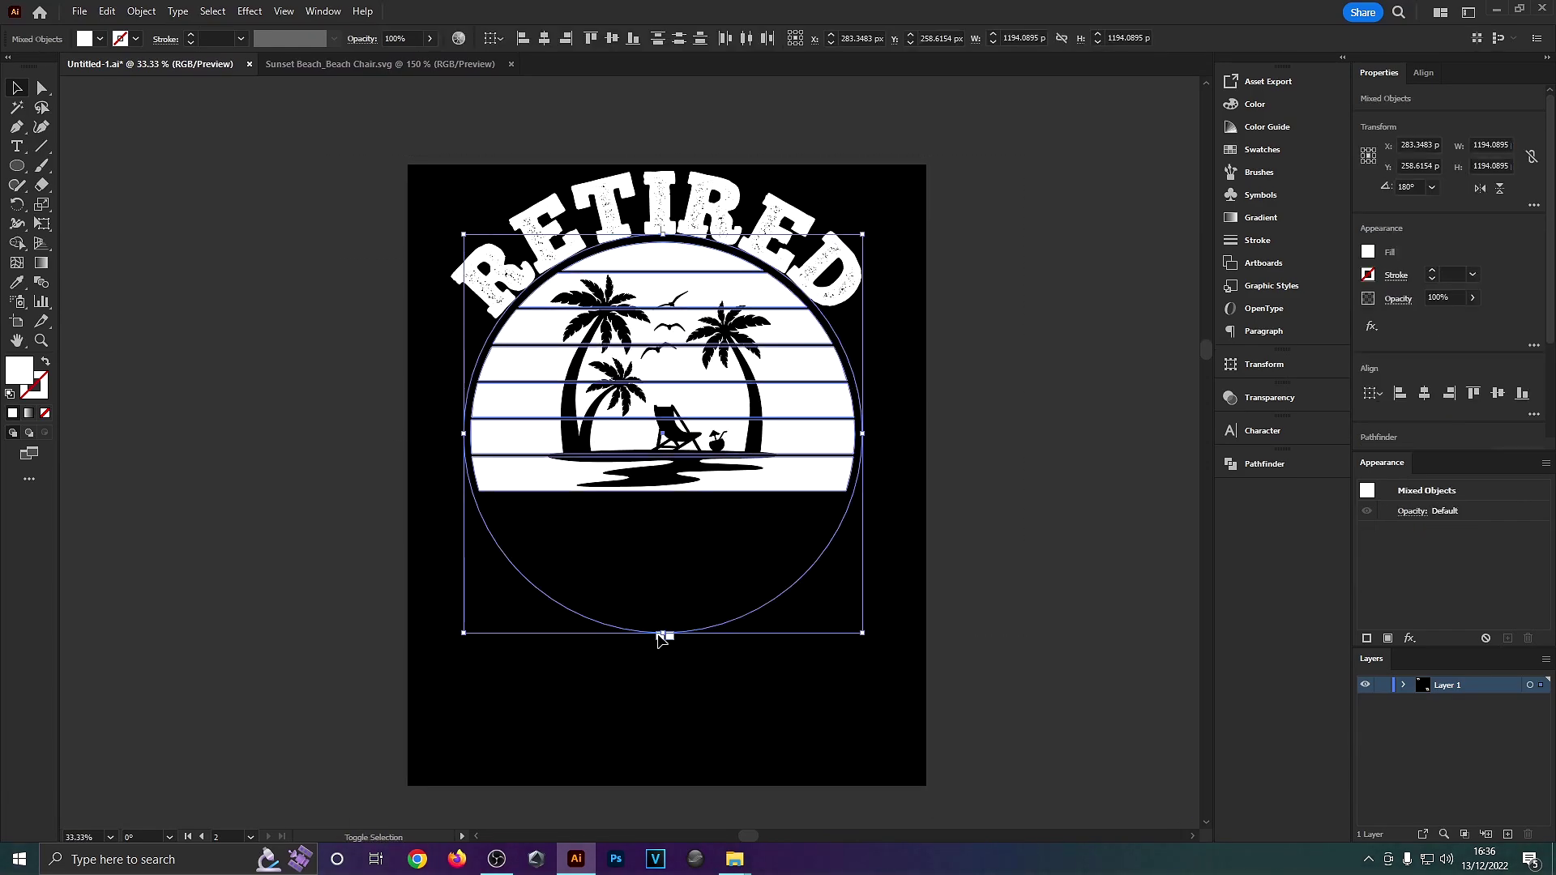
{"action": "left_click_drag", "start_coordinate": [662, 637], "coordinate": [663, 676]}
{"action": "left_click_drag", "start_coordinate": [715, 422], "coordinate": [716, 431]}
{"action": "left_click", "coordinate": [931, 520]}
- Add a line of white placeholder text directly below the sun and move it sideways to center it on the artboard
{"action": "key", "text": "t"}
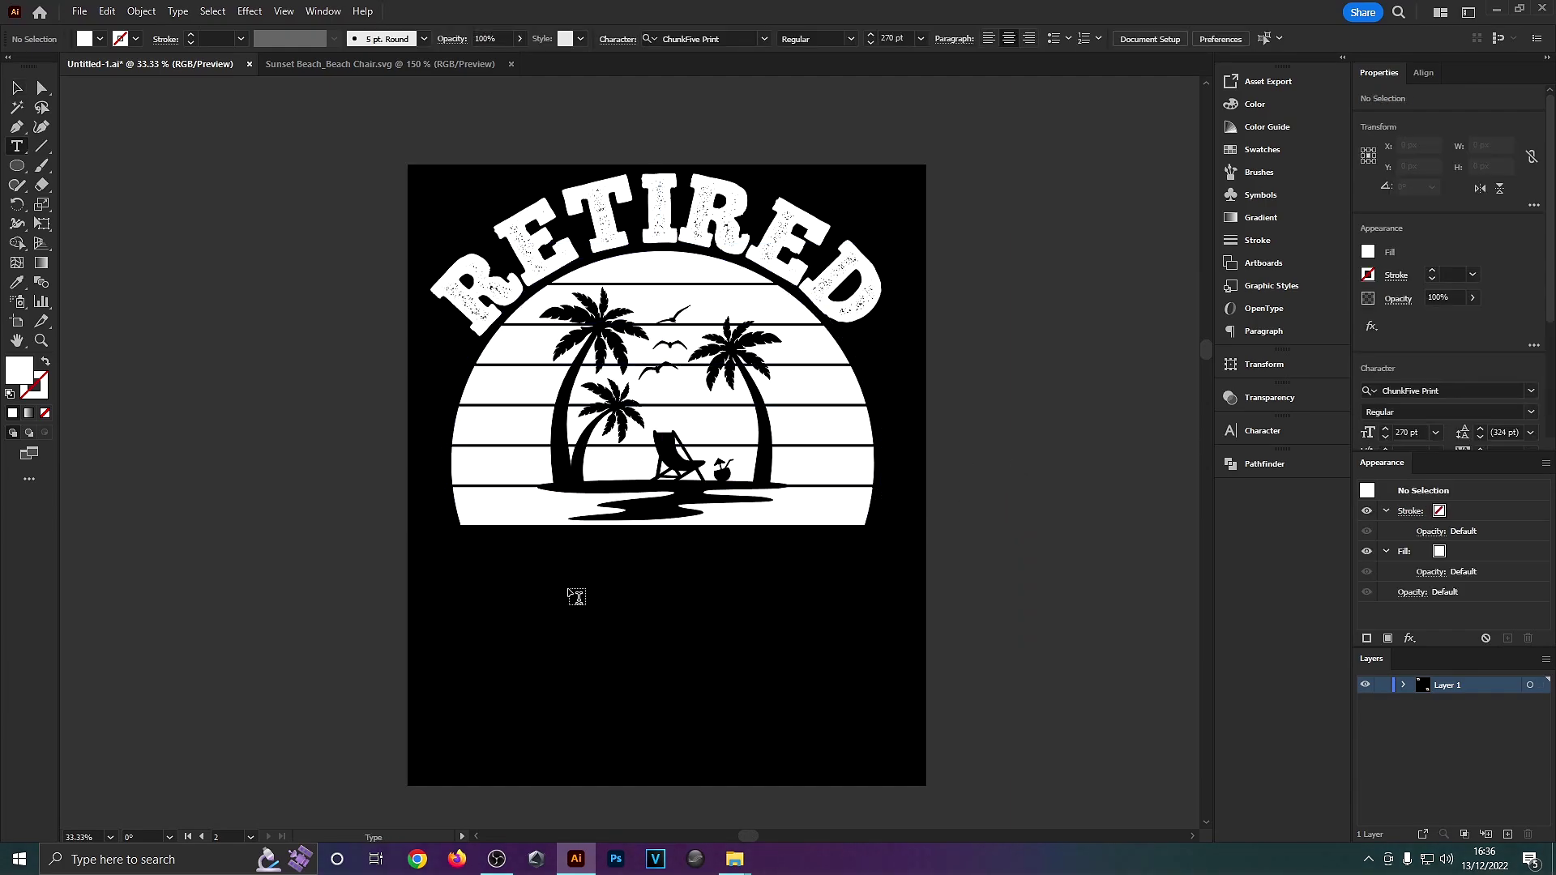
{"action": "left_click", "coordinate": [606, 593]}
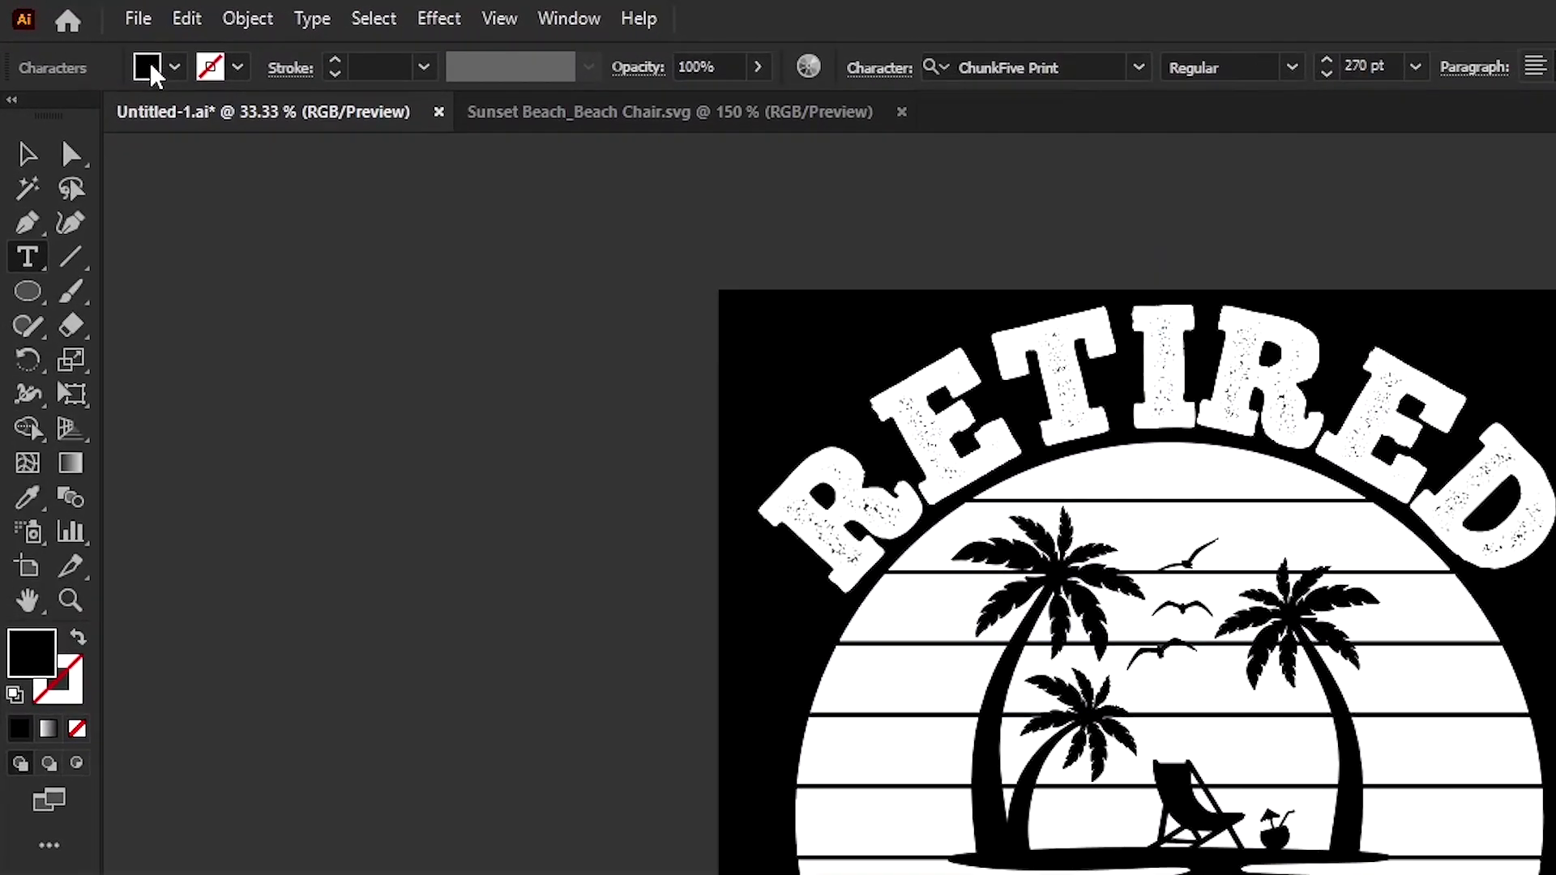
{"action": "left_click", "coordinate": [100, 39]}
{"action": "left_click", "coordinate": [51, 106]}
{"action": "key", "text": "Escape"}
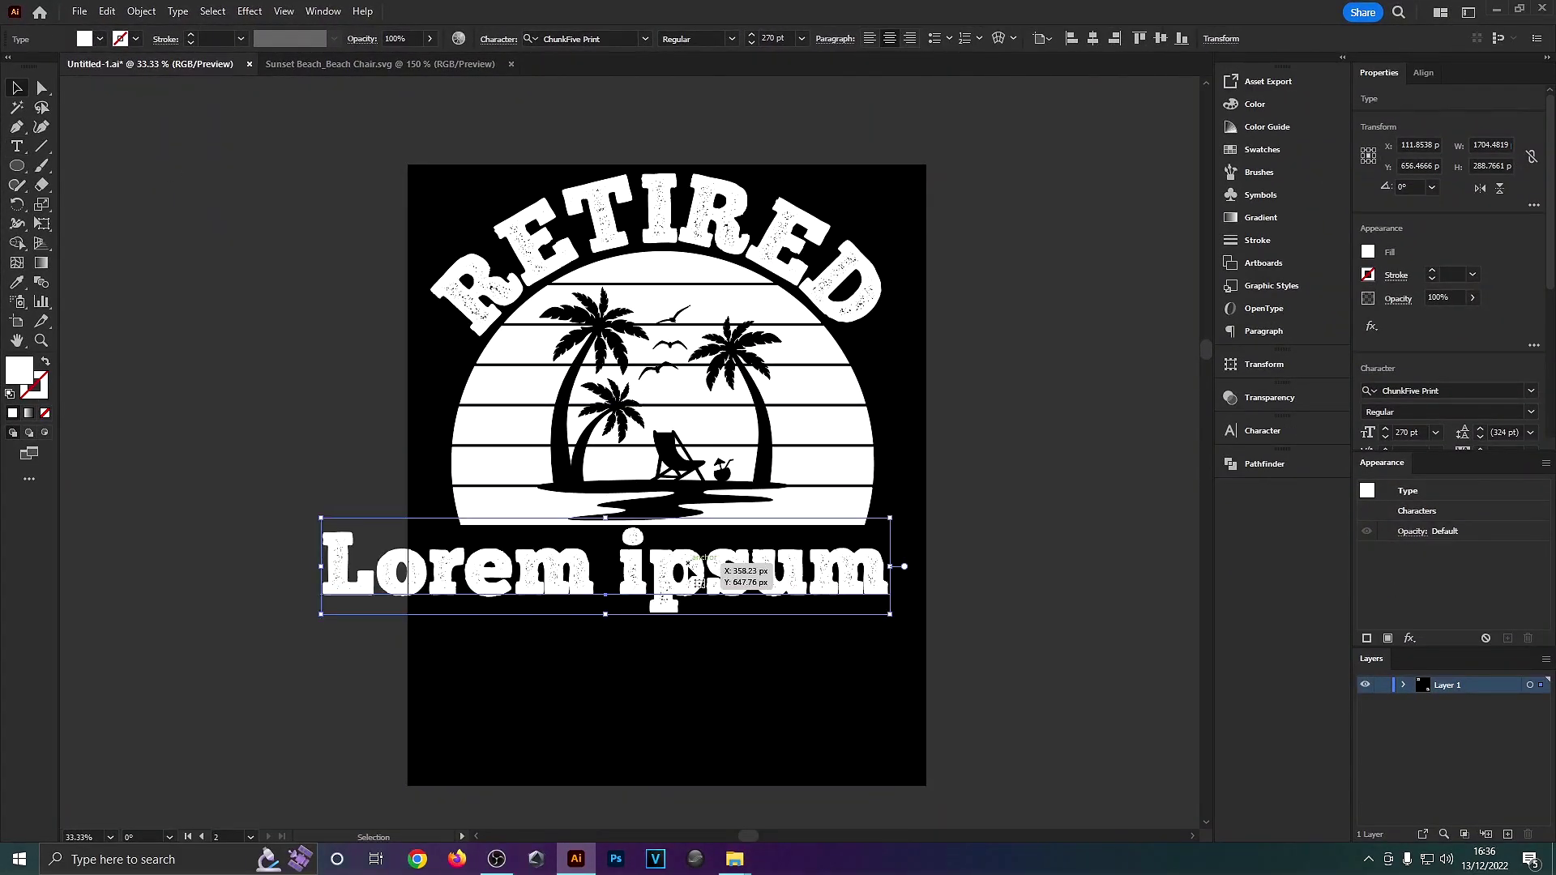
{"action": "left_click_drag", "start_coordinate": [697, 555], "coordinate": [781, 559]}
- Change the lower text line's font to GOODBRUSH and replace its placeholder wording with TEACHER
{"action": "left_click", "coordinate": [610, 41]}
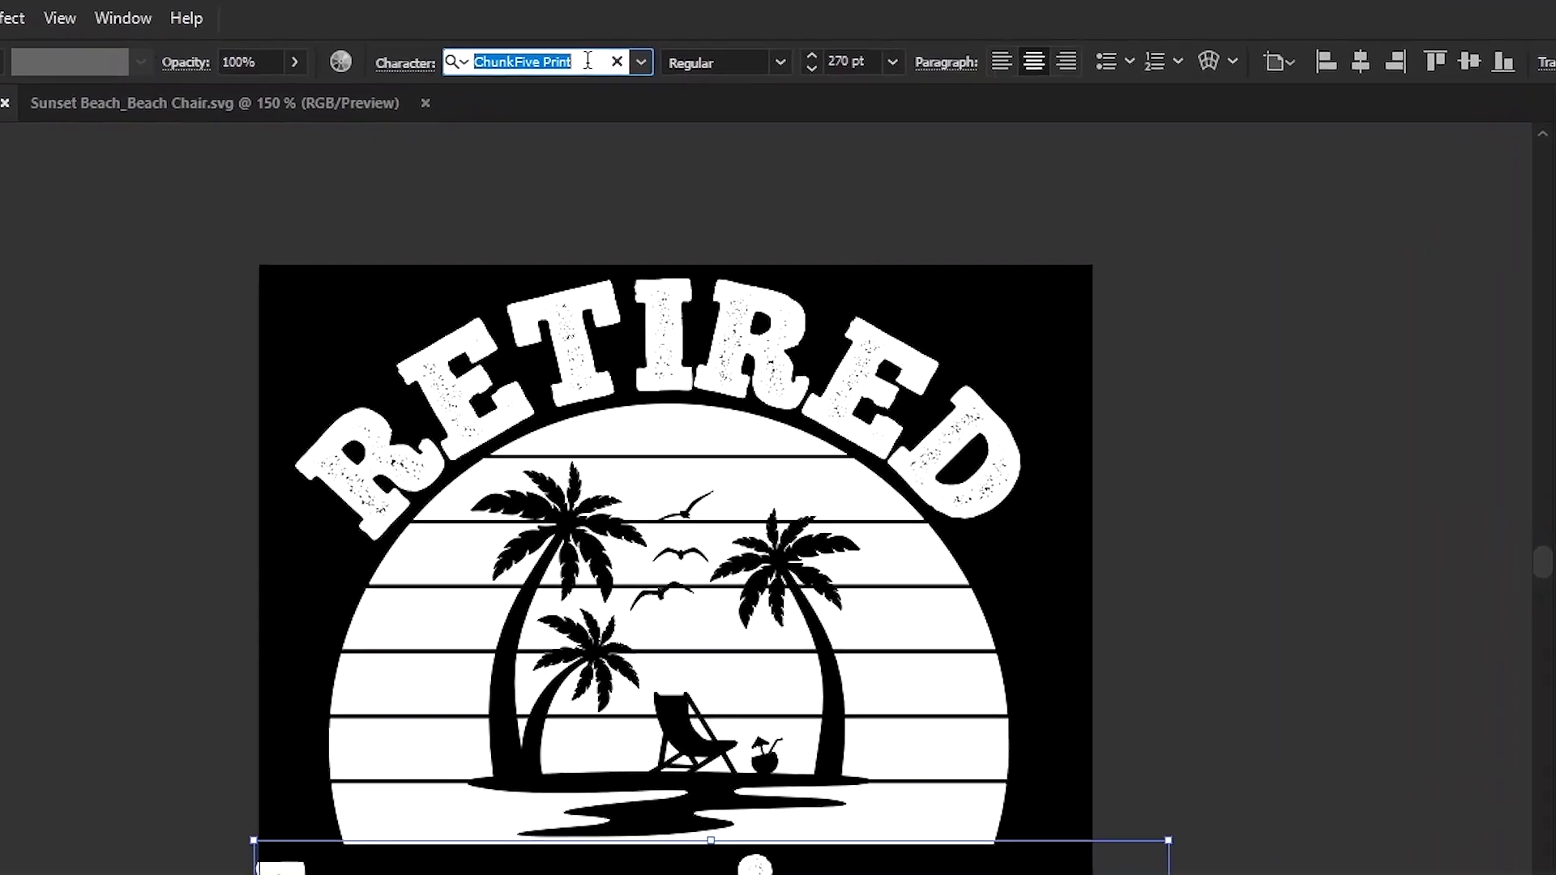
{"action": "type", "text": "good"}
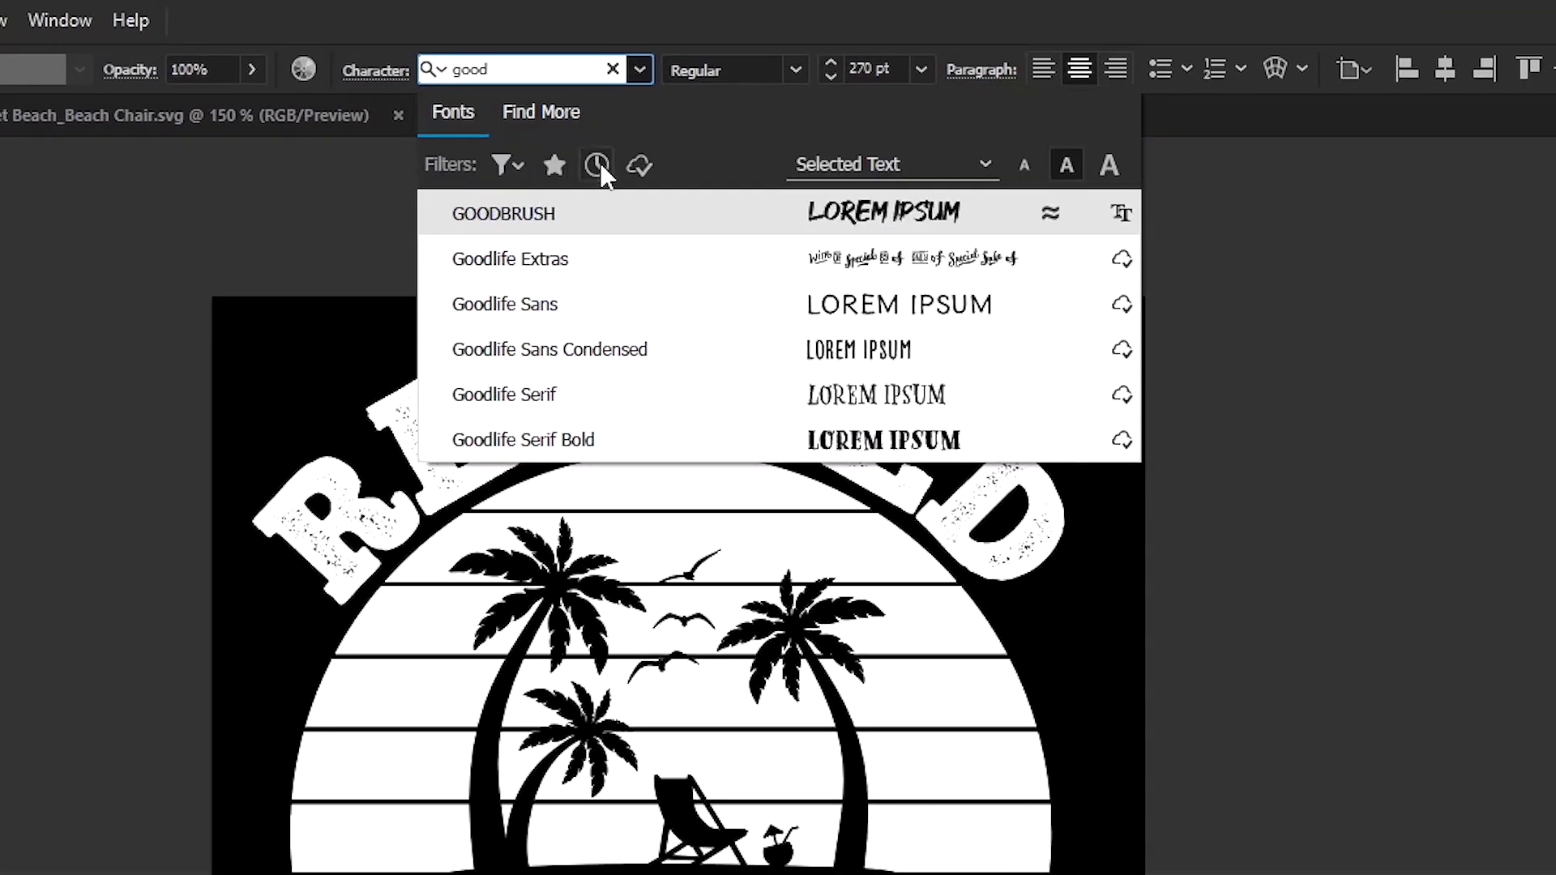
{"action": "left_click", "coordinate": [601, 212]}
{"action": "triple_click", "coordinate": [764, 570]}
{"action": "type", "text": "TEACHER"}
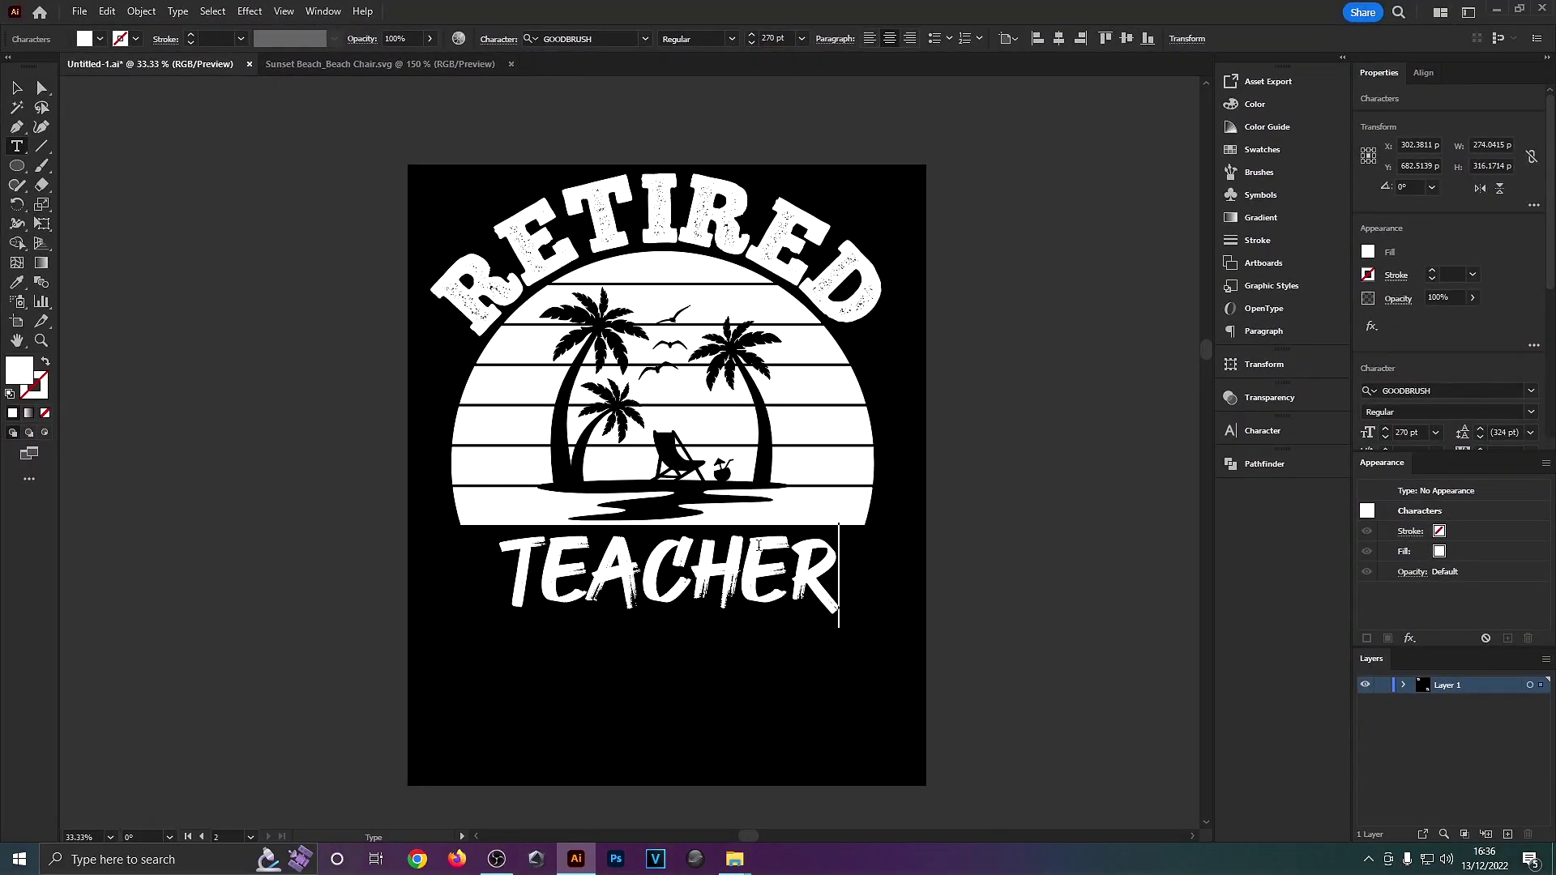
{"action": "key", "text": "Escape"}
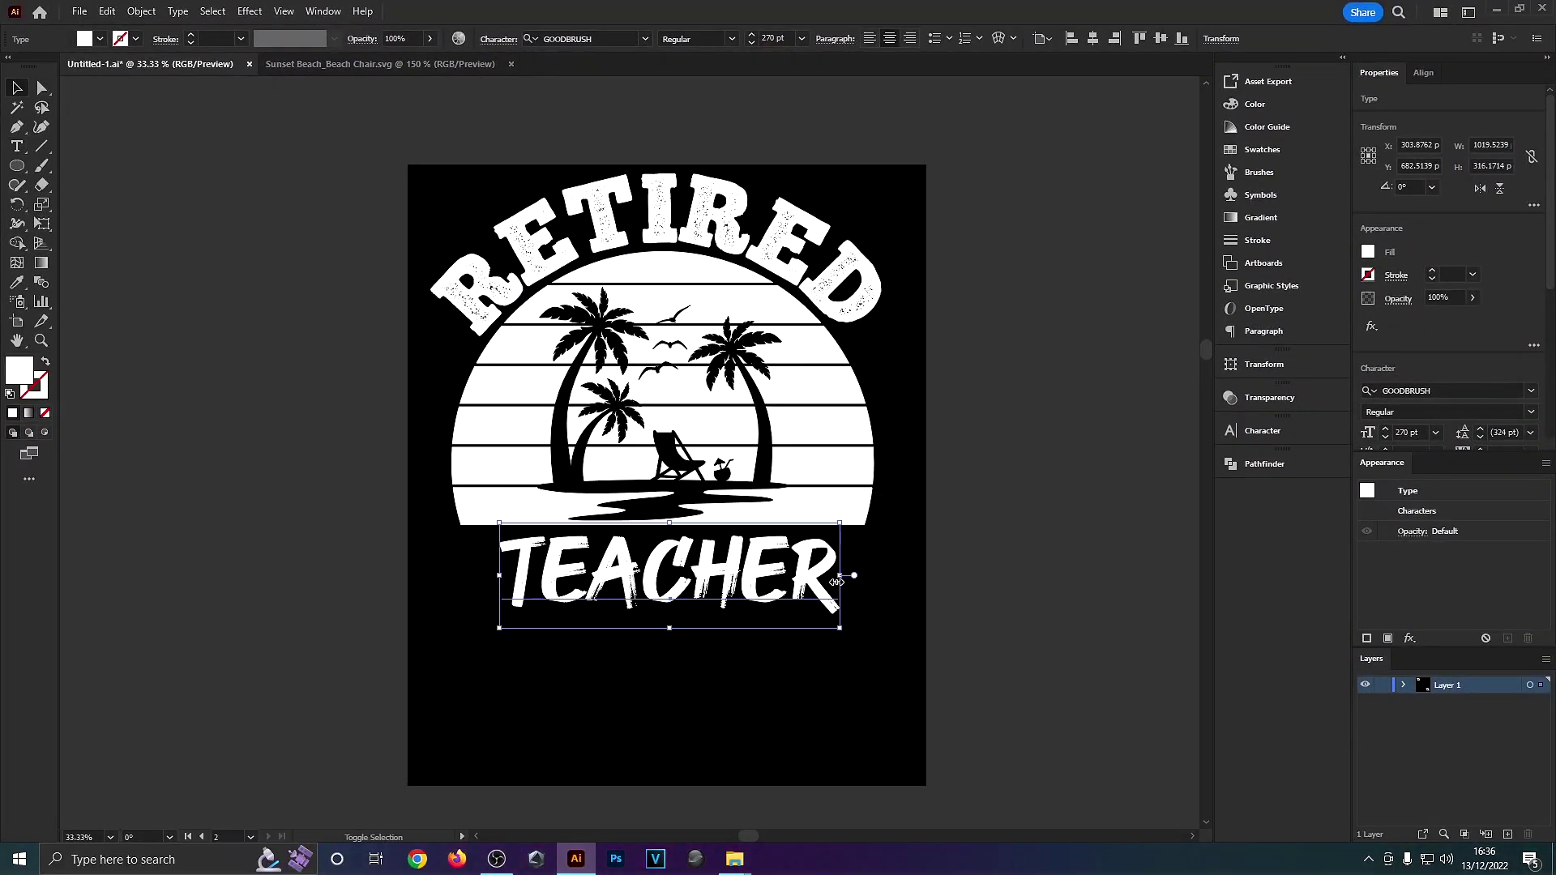
- Enlarge the TEACHER text to about 360 pt and place a copy directly below it that reads 2023
{"action": "left_click_drag", "start_coordinate": [836, 581], "coordinate": [904, 587]}
{"action": "left_click_drag", "start_coordinate": [760, 590], "coordinate": [767, 689]}
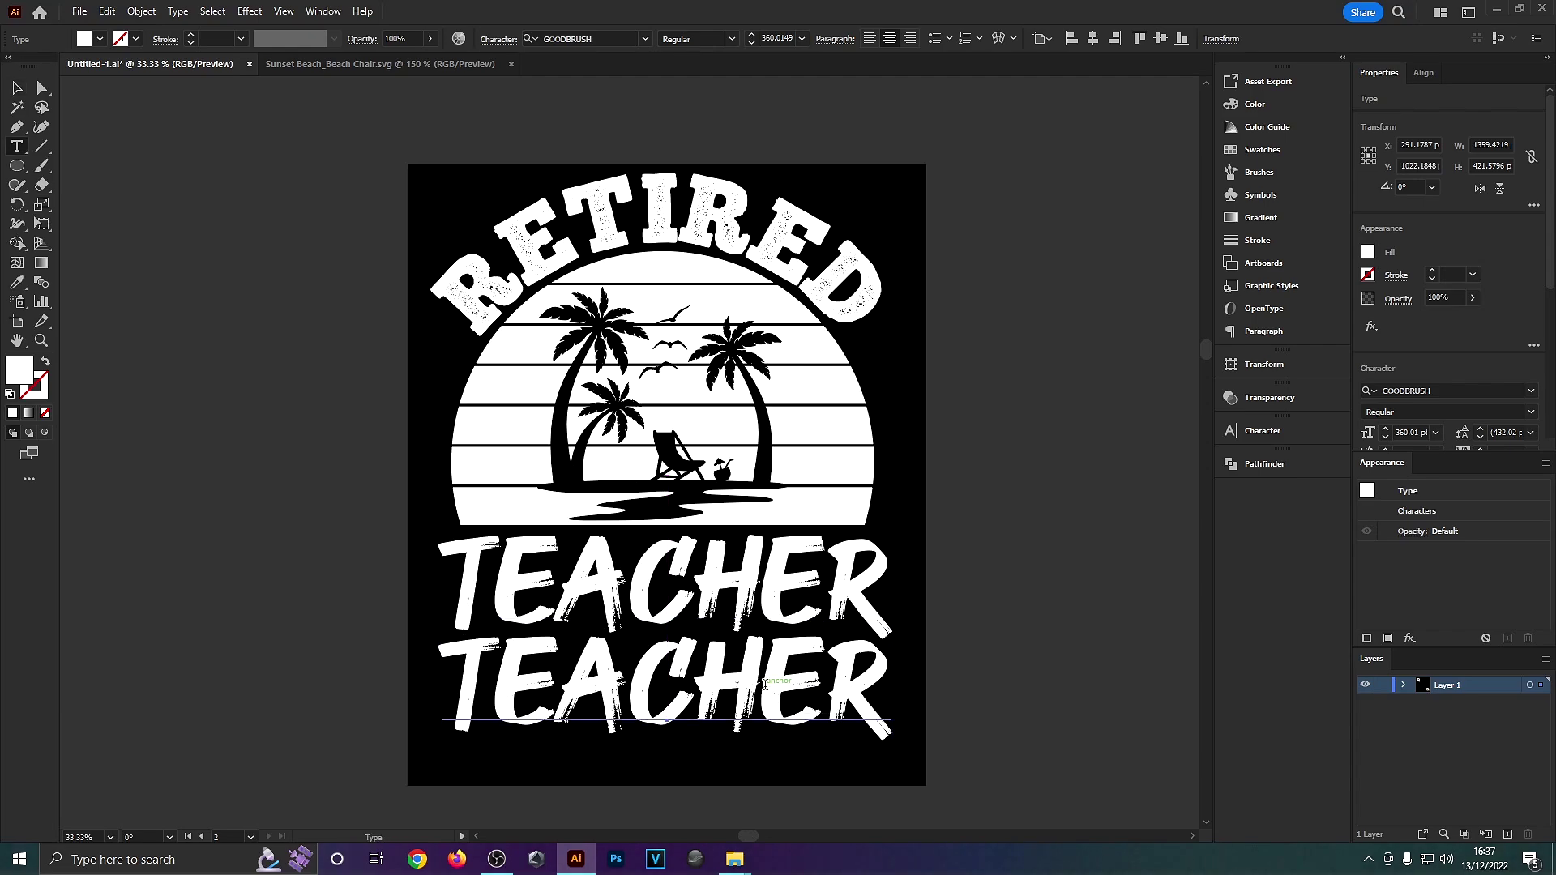
{"action": "double_click", "coordinate": [765, 690]}
{"action": "type", "text": "2023"}
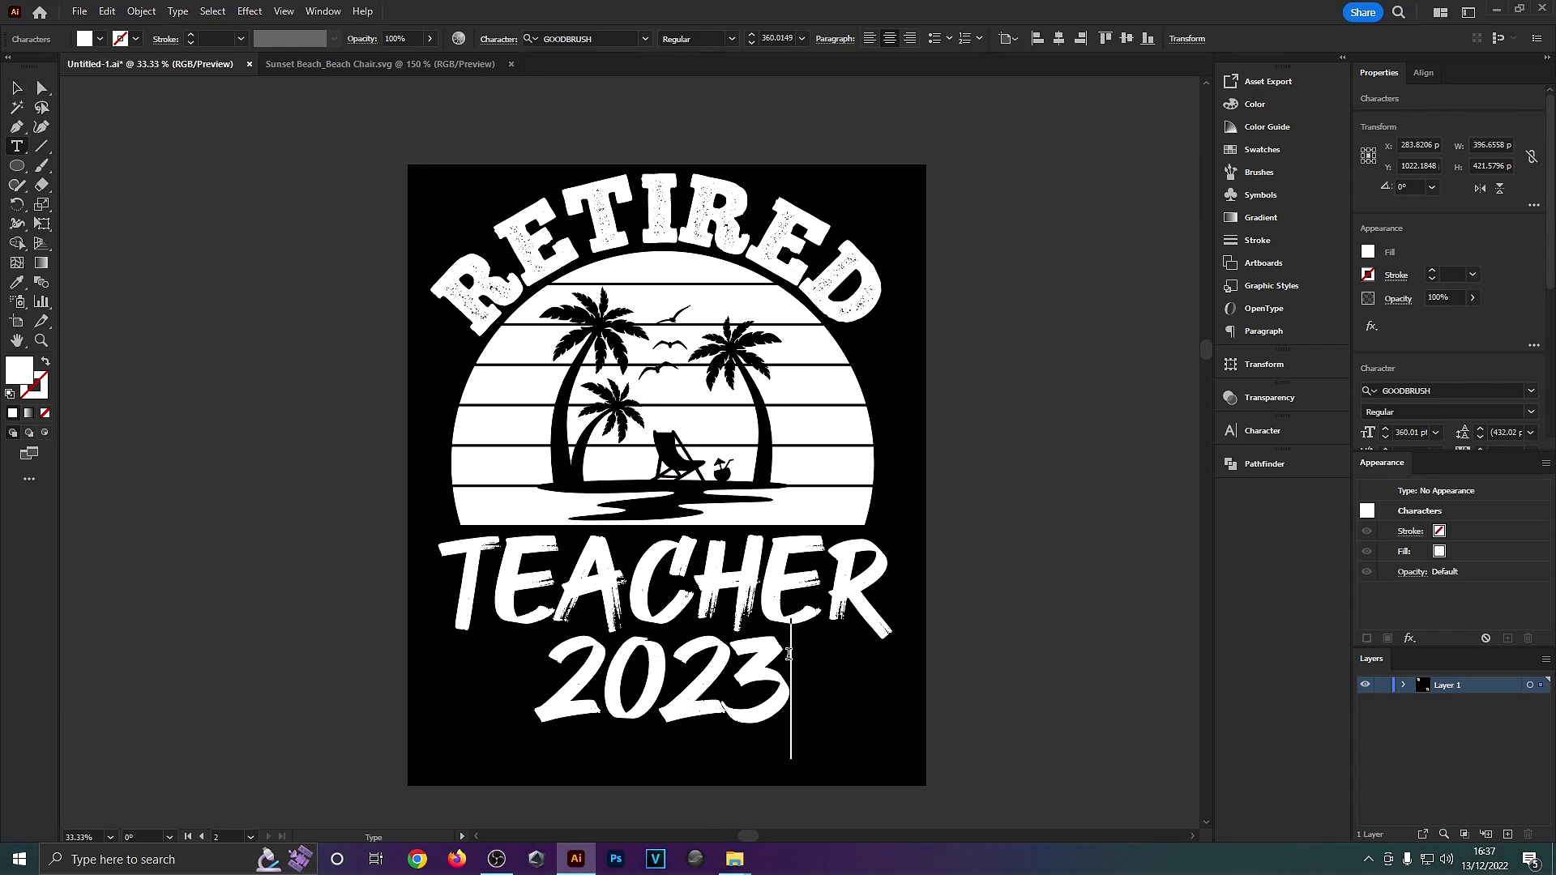
{"action": "left_click", "coordinate": [16, 88]}
{"action": "left_click", "coordinate": [133, 166]}
{"action": "scroll", "coordinate": [782, 717], "scroll_direction": "up", "scroll_amount": 2}
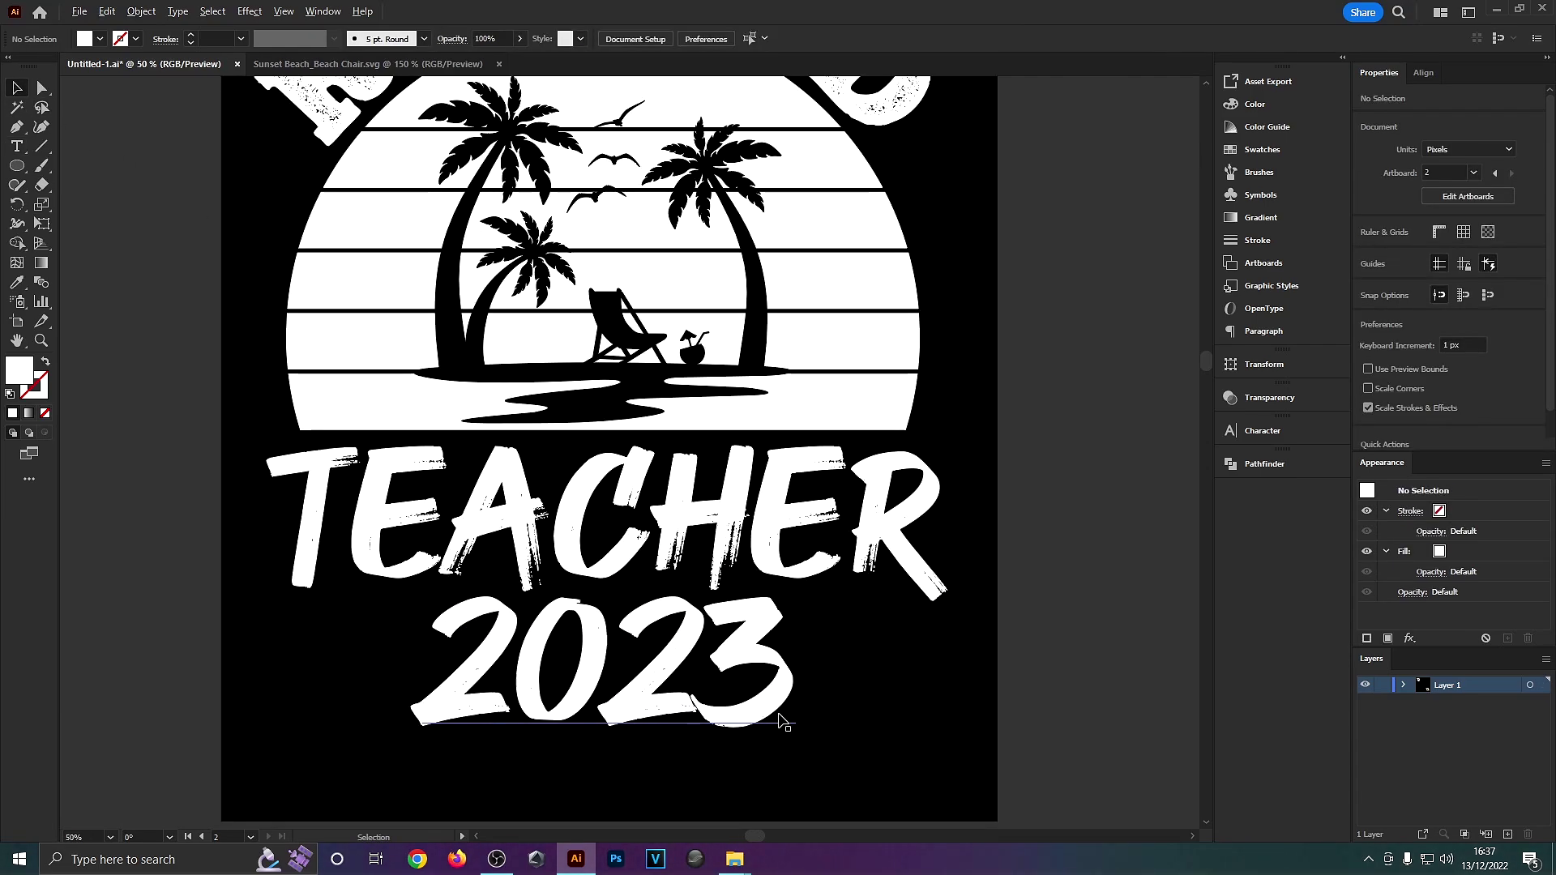
{"action": "scroll", "coordinate": [783, 717], "scroll_direction": "down", "scroll_amount": 2}
{"action": "scroll", "coordinate": [774, 713], "scroll_direction": "down", "scroll_amount": 1}
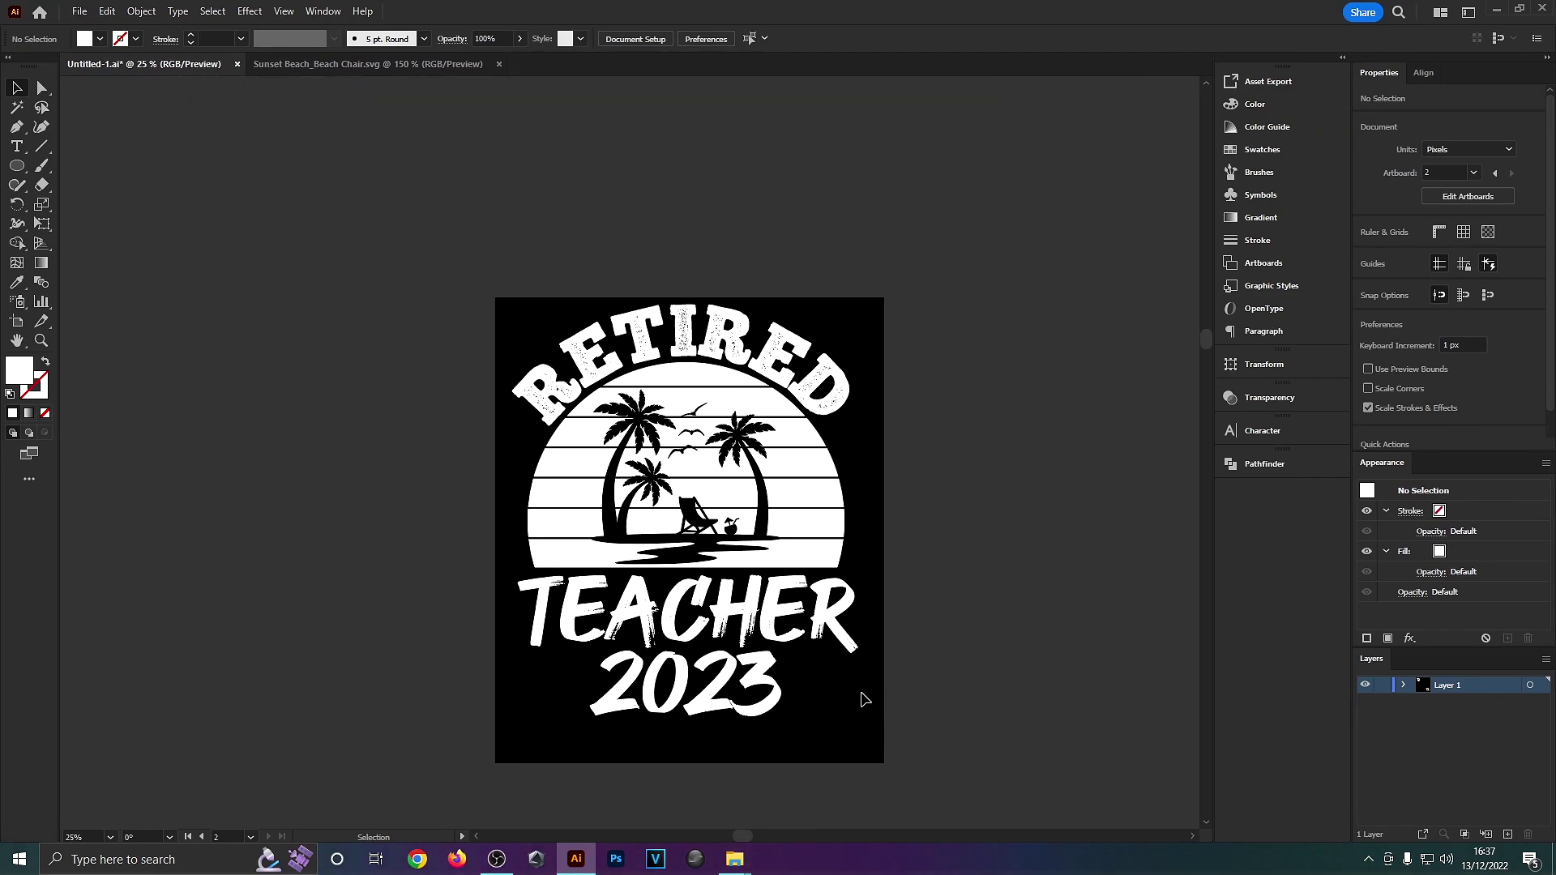
{"action": "left_click", "coordinate": [702, 711]}
{"action": "left_click_drag", "start_coordinate": [688, 739], "coordinate": [730, 817]}
{"action": "left_click_drag", "start_coordinate": [742, 734], "coordinate": [742, 721]}
{"action": "left_click", "coordinate": [1027, 732]}
{"action": "scroll", "coordinate": [1023, 731], "scroll_direction": "right", "scroll_amount": 1}
{"action": "key", "text": "ctrl+z"}
{"action": "key", "text": "ctrl+z"}
{"action": "scroll", "coordinate": [670, 651], "scroll_direction": "up", "scroll_amount": 1}
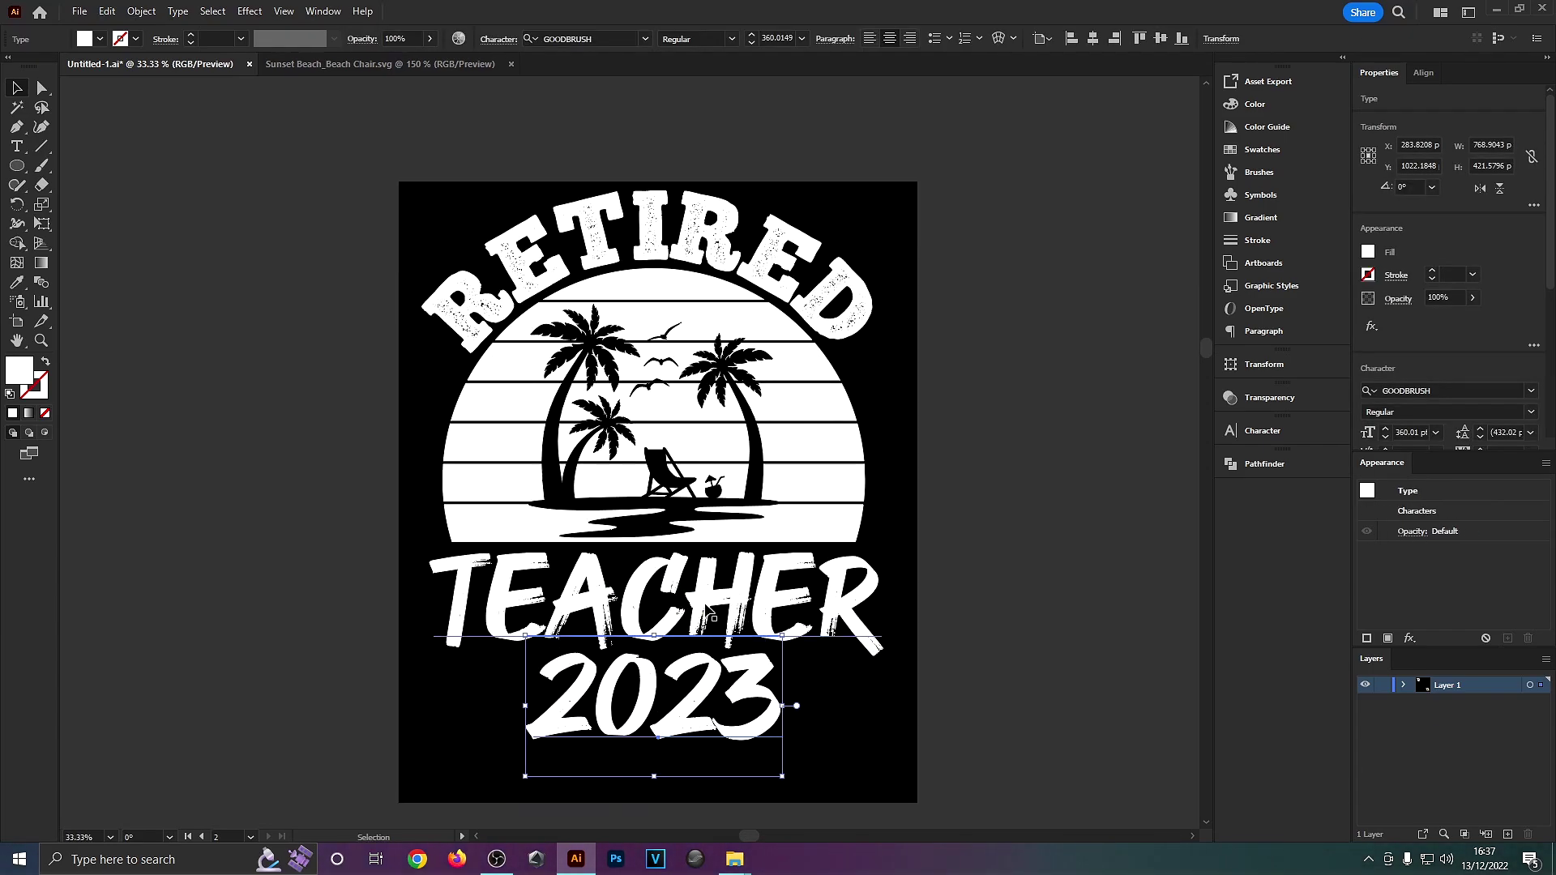
{"action": "scroll", "coordinate": [769, 729], "scroll_direction": "down", "scroll_amount": 1}
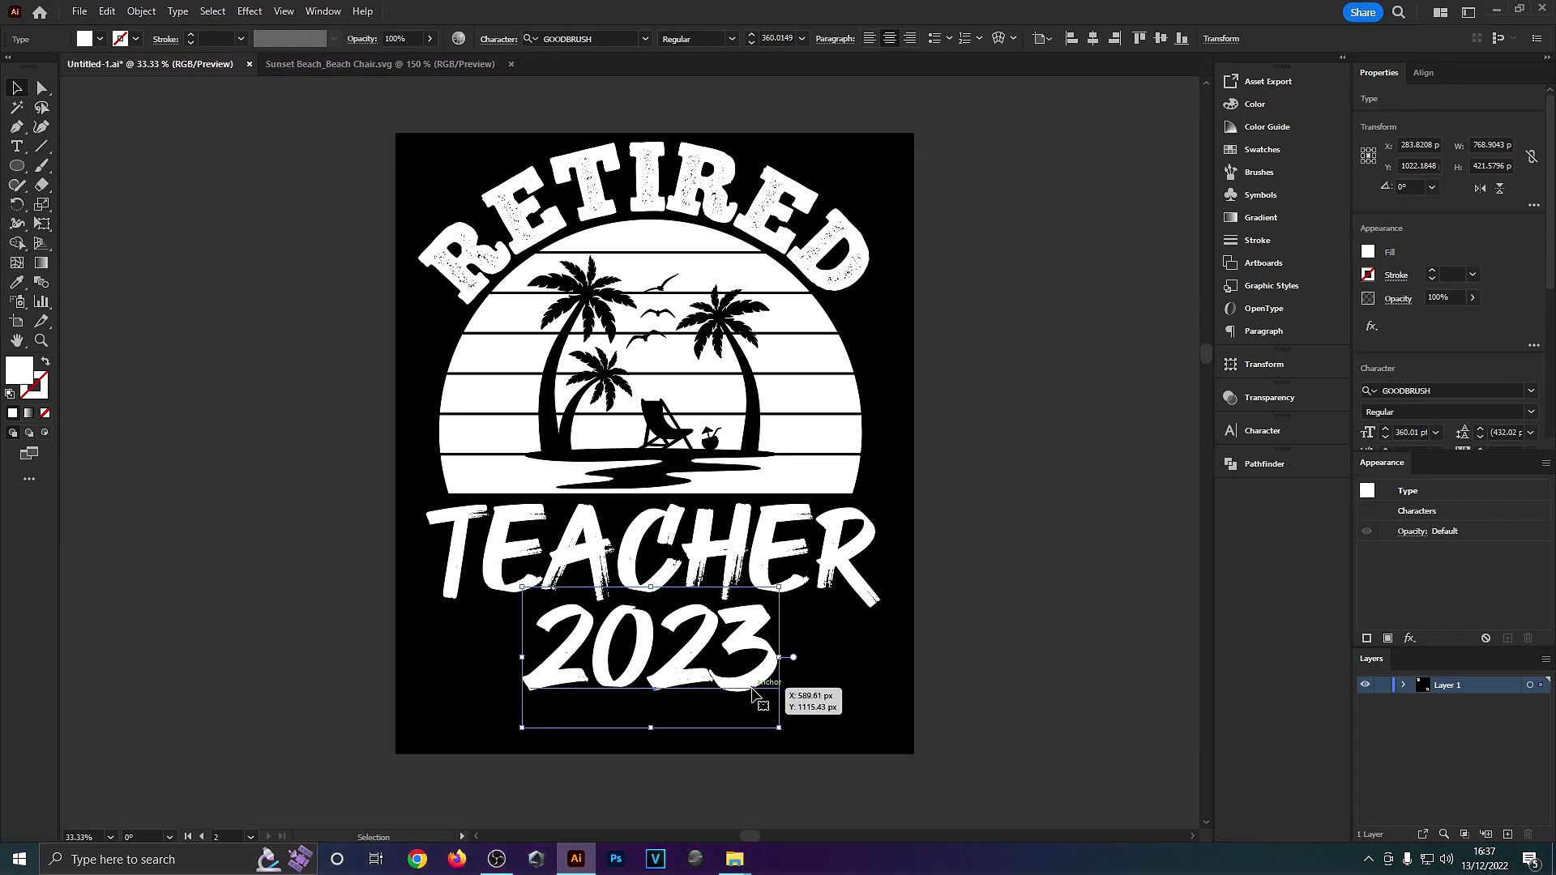
- Draw small white stars with the Star tool, placing two on each side of 2023 in line with the number
{"action": "left_click_drag", "start_coordinate": [732, 698], "coordinate": [695, 657]}
{"action": "scroll", "coordinate": [655, 614], "scroll_direction": "up", "scroll_amount": 2}
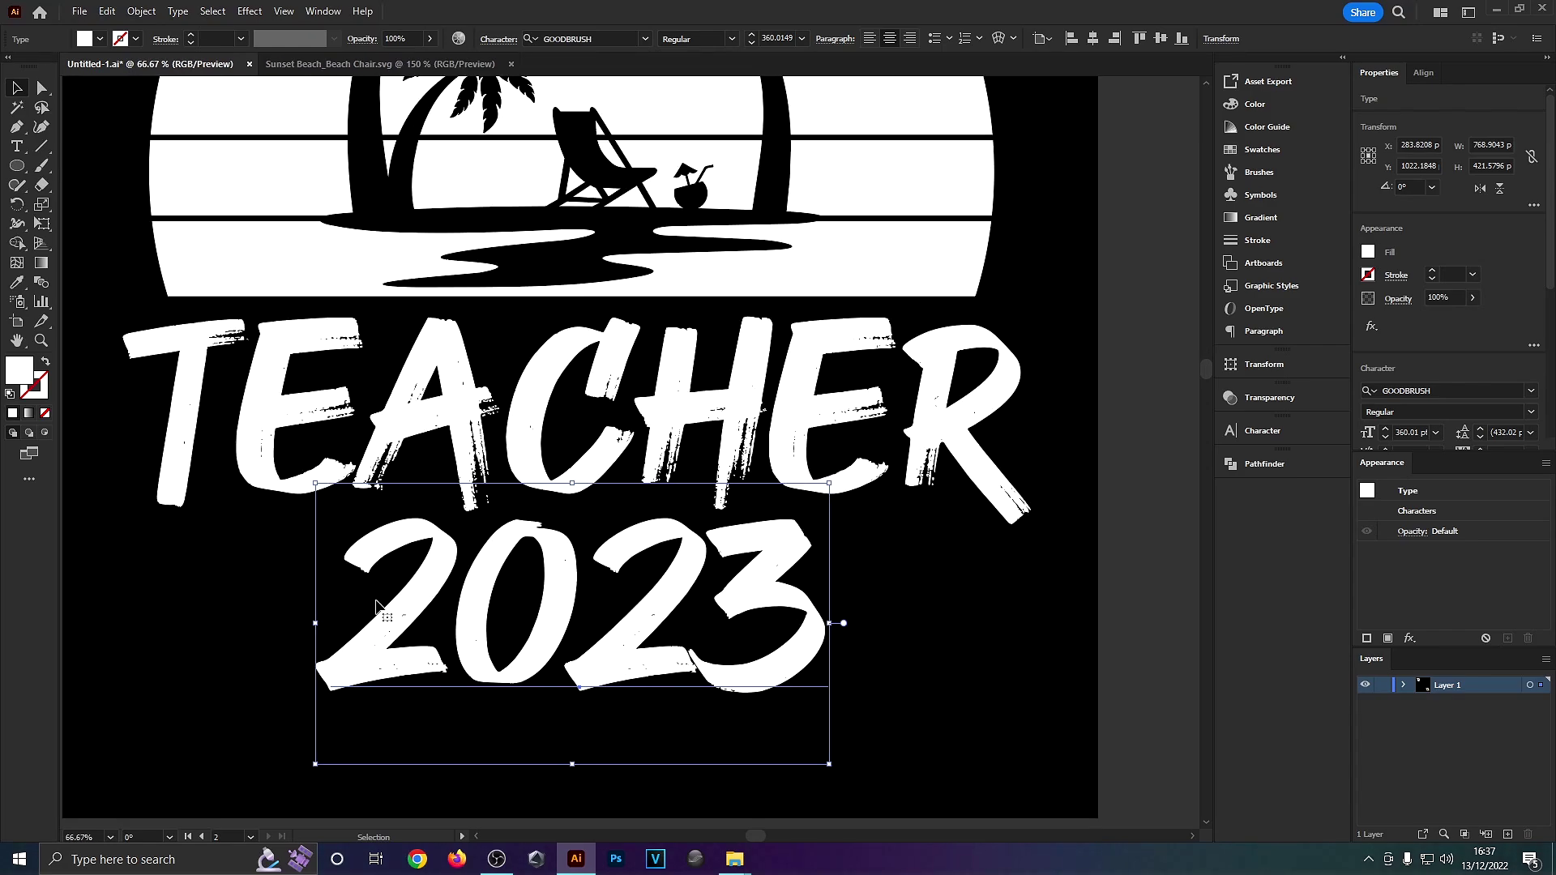
{"action": "left_click_drag", "start_coordinate": [907, 635], "coordinate": [1007, 619]}
{"action": "left_click", "coordinate": [323, 546]}
{"action": "scroll", "coordinate": [196, 460], "scroll_direction": "up", "scroll_amount": 1}
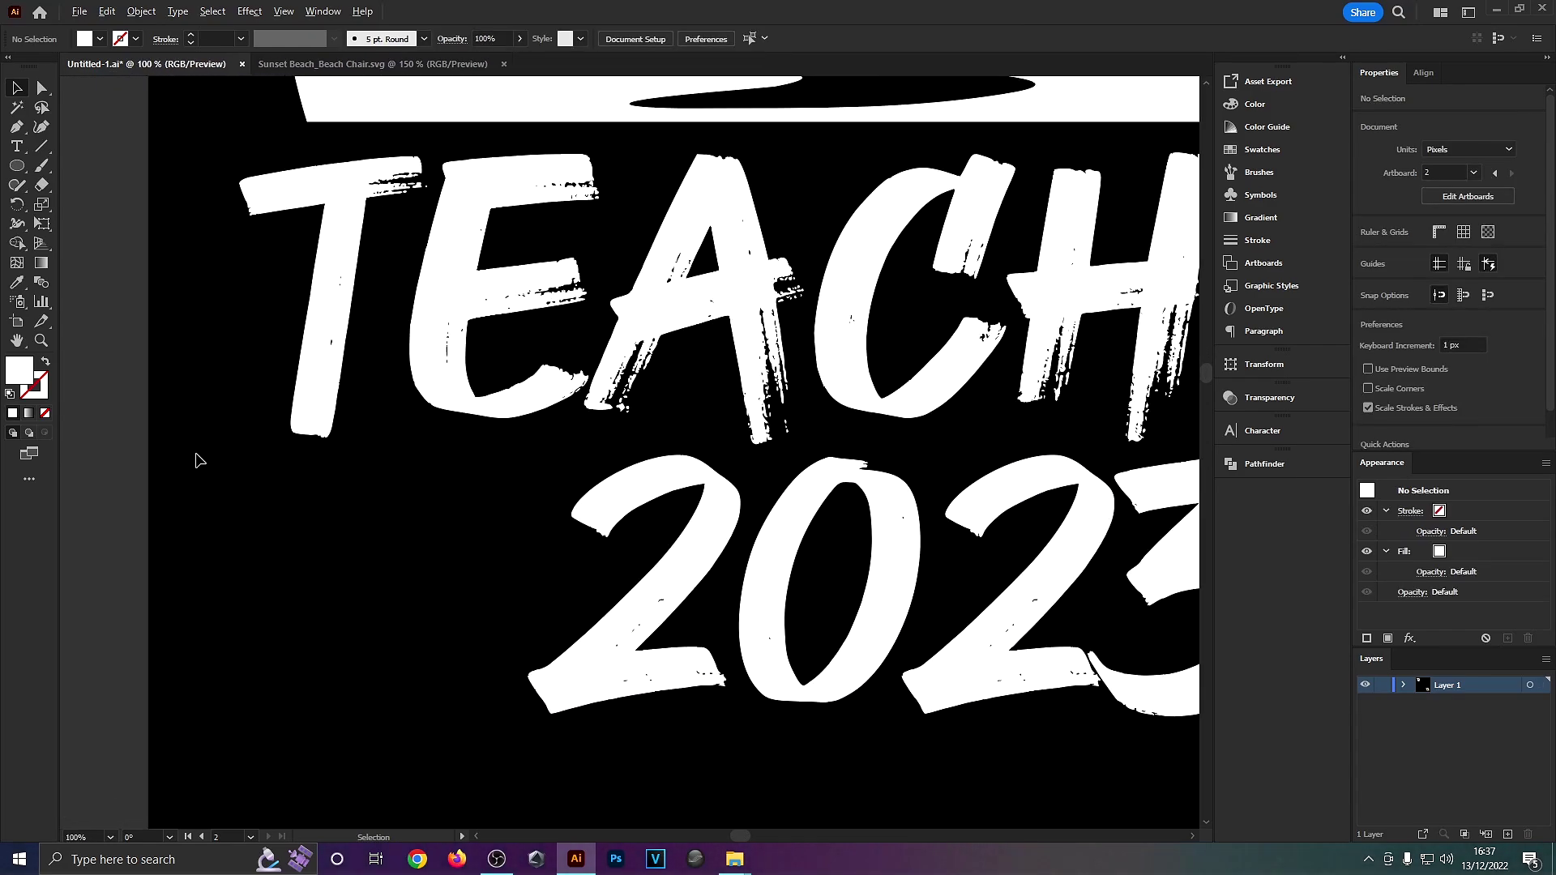
{"action": "left_click", "coordinate": [28, 169]}
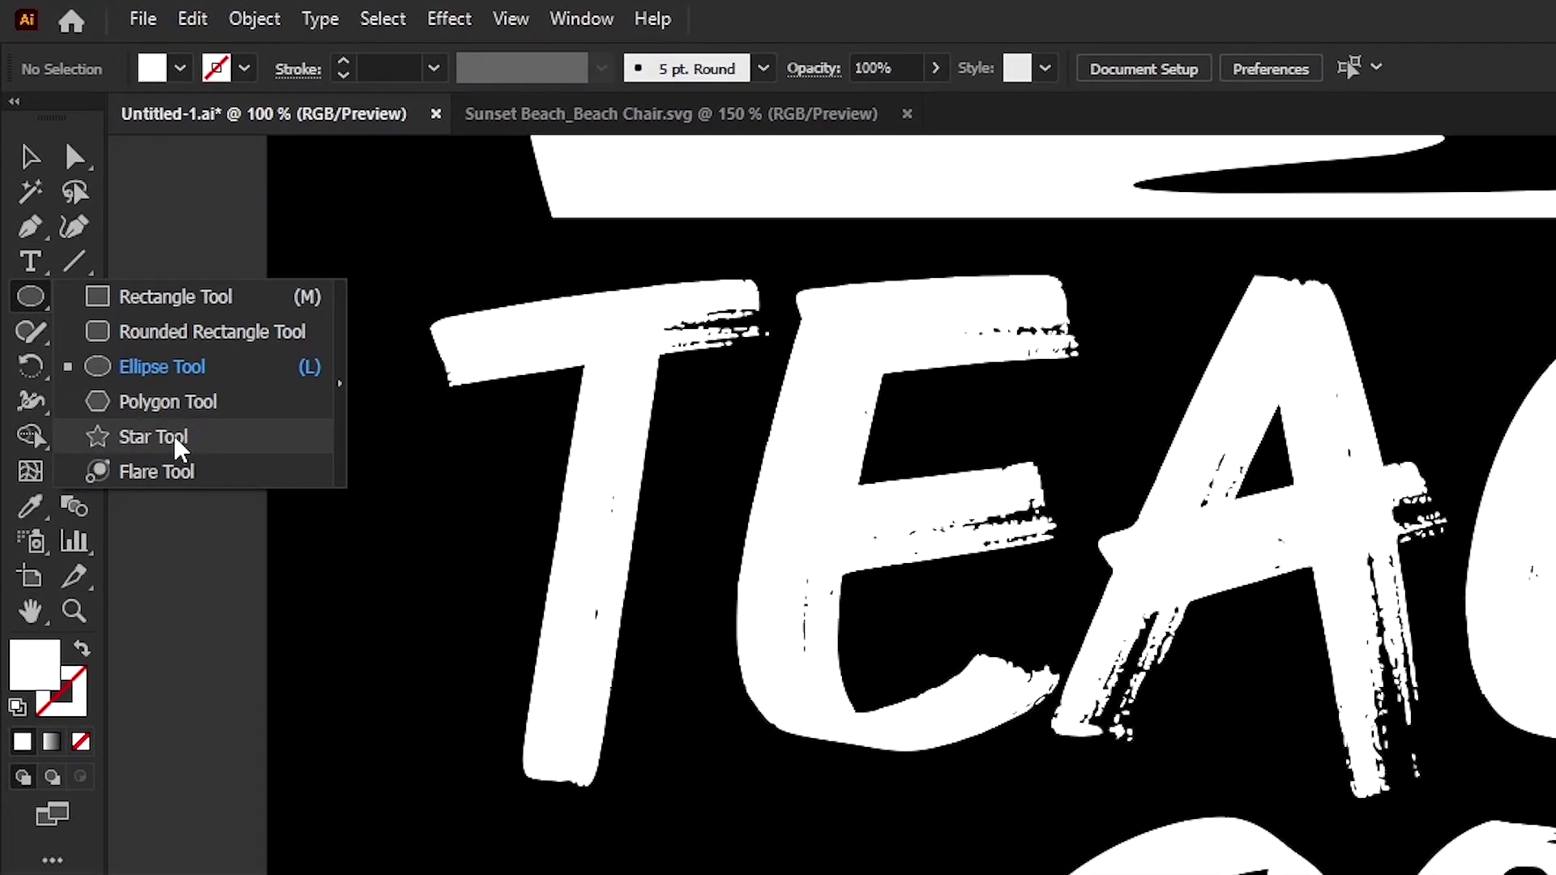
{"action": "left_click", "coordinate": [177, 442]}
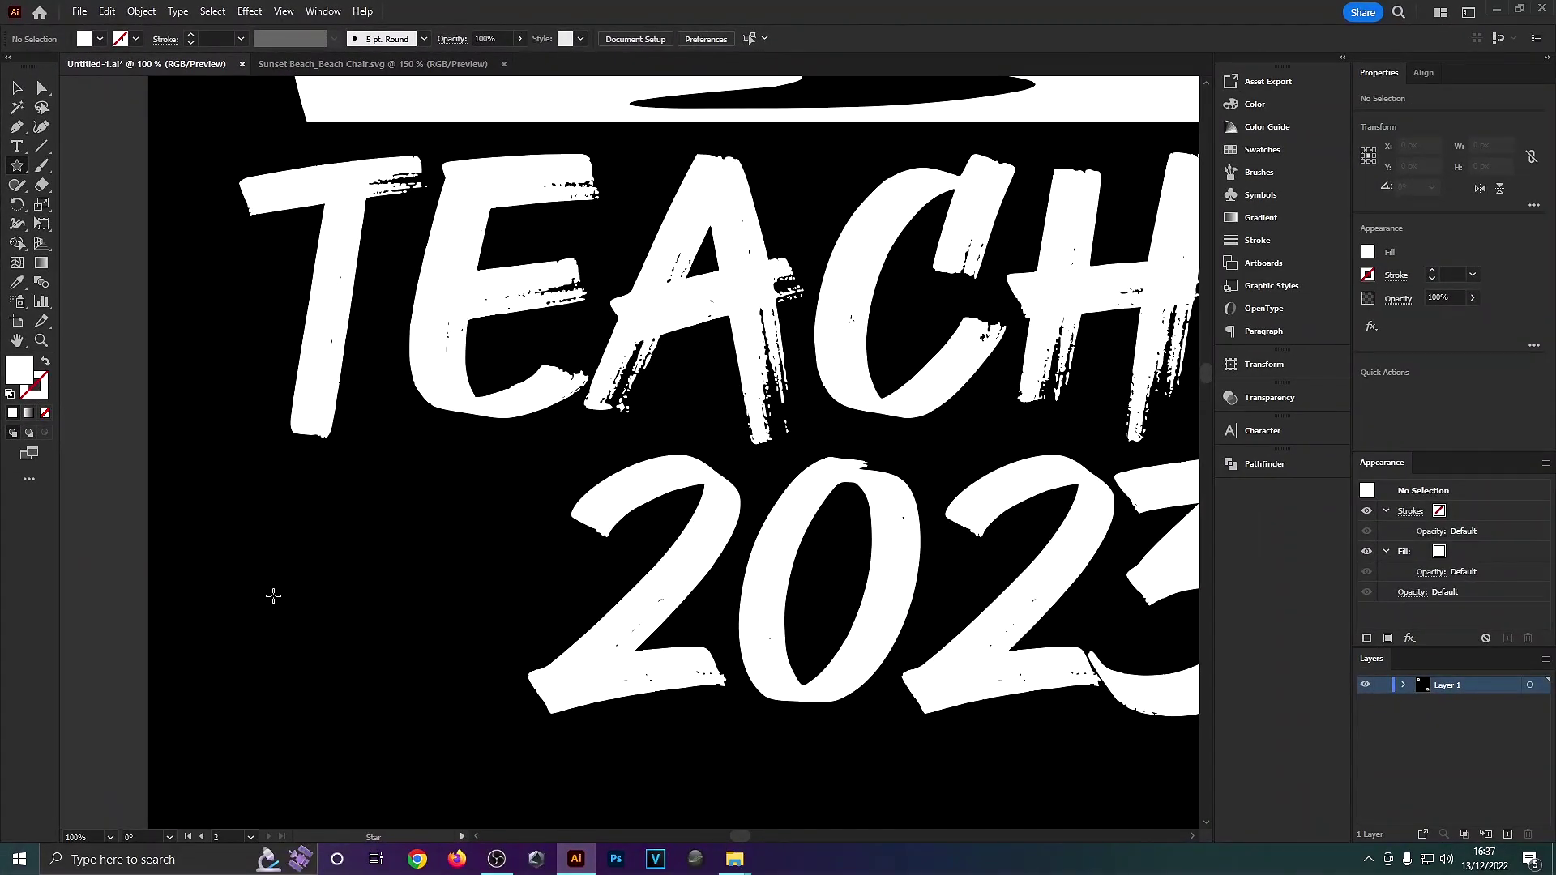
{"action": "mouse_move", "coordinate": [272, 594]}
{"action": "left_mouse_down"}
{"action": "mouse_move", "coordinate": [313, 549]}
{"action": "mouse_move", "coordinate": [440, 594]}
{"action": "mouse_move", "coordinate": [422, 592]}
{"action": "mouse_move", "coordinate": [983, 596]}
{"action": "left_mouse_up"}
{"action": "key", "text": "v"}
{"action": "left_click", "coordinate": [316, 588], "text": "shift"}
{"action": "scroll", "coordinate": [346, 605], "scroll_direction": "down", "scroll_amount": 2}
{"action": "left_click", "coordinate": [1094, 529]}
{"action": "scroll", "coordinate": [1095, 530], "scroll_direction": "down", "scroll_amount": 3}
{"action": "left_click_drag", "start_coordinate": [1099, 511], "coordinate": [955, 577]}
{"action": "scroll", "coordinate": [985, 536], "scroll_direction": "up", "scroll_amount": 1}
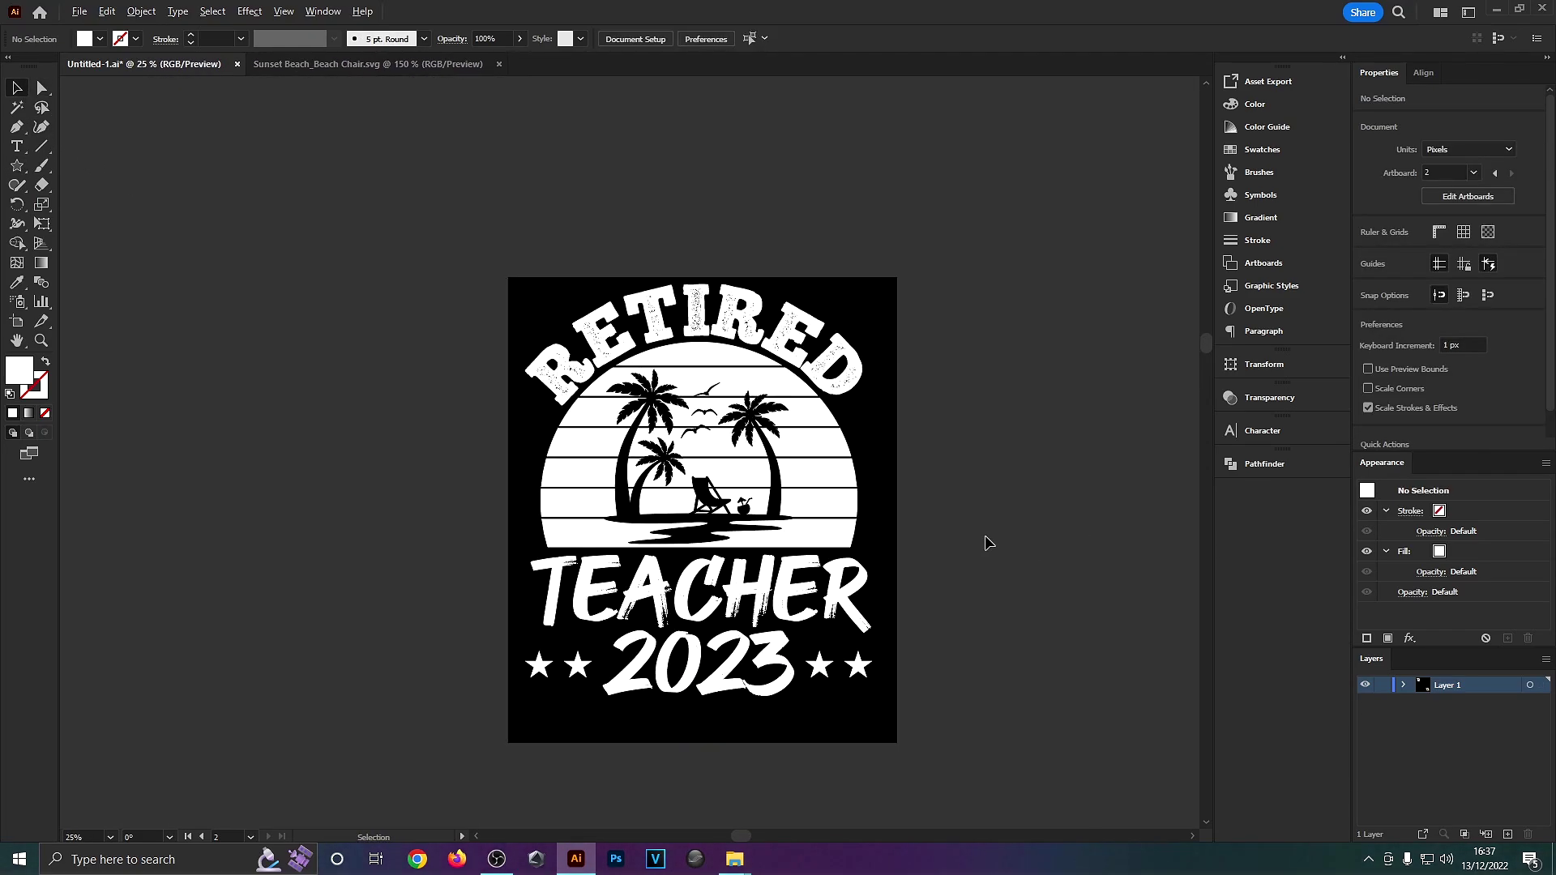
- Select the whole design, enlarge it in proportion to about 1456 px wide and shift it slightly down on the artboard
{"action": "left_click_drag", "start_coordinate": [916, 495], "coordinate": [825, 520]}
{"action": "left_click_drag", "start_coordinate": [337, 313], "coordinate": [913, 705]}
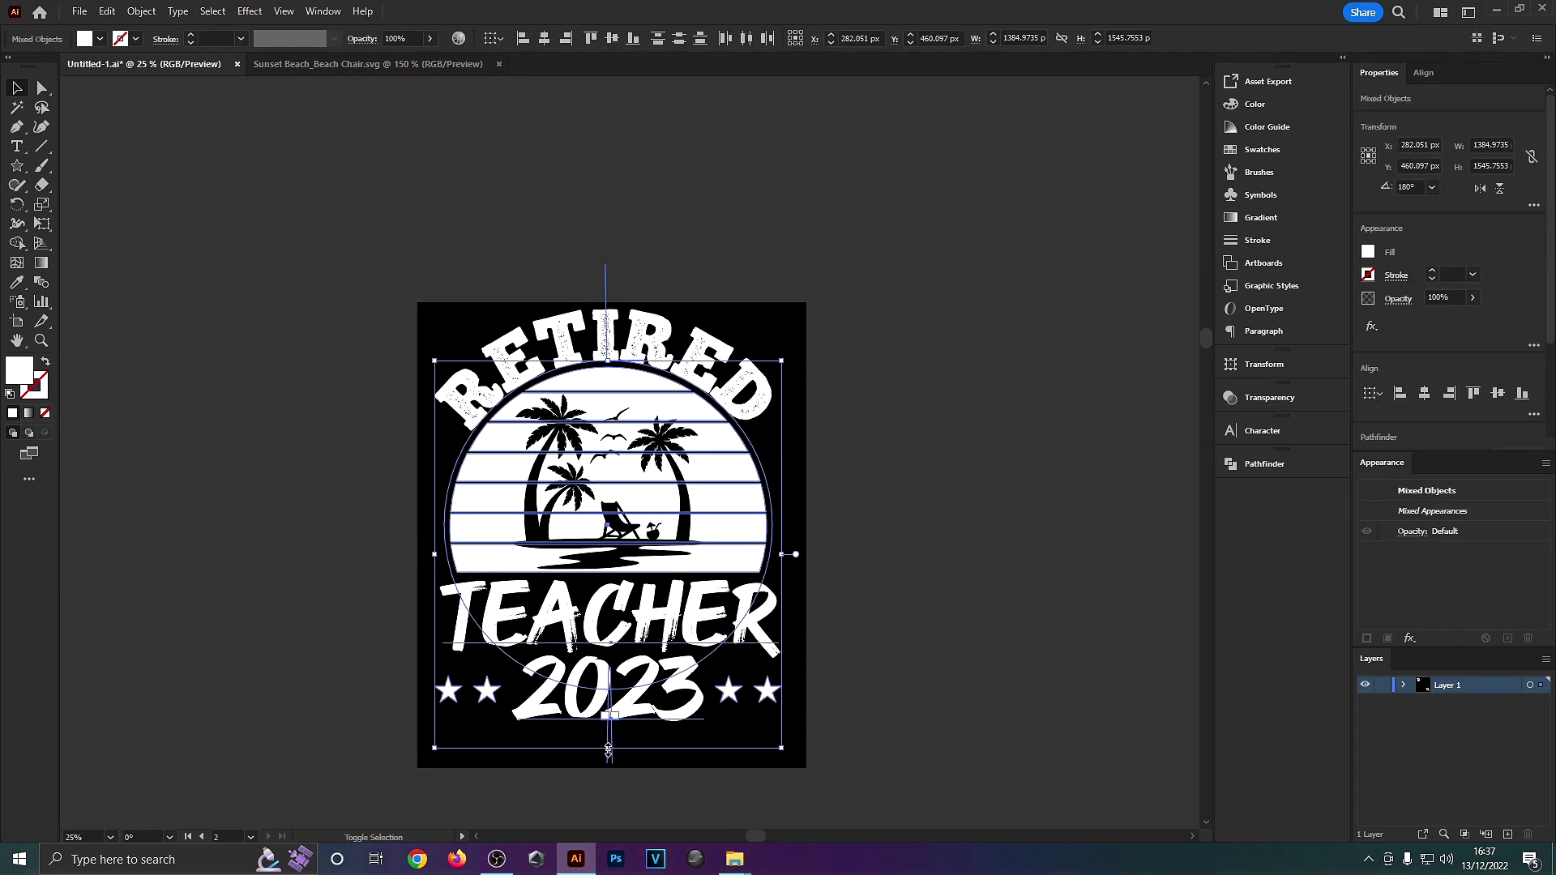
{"action": "left_click_drag", "start_coordinate": [608, 750], "coordinate": [608, 765]}
{"action": "key", "text": "ctrl+equal"}
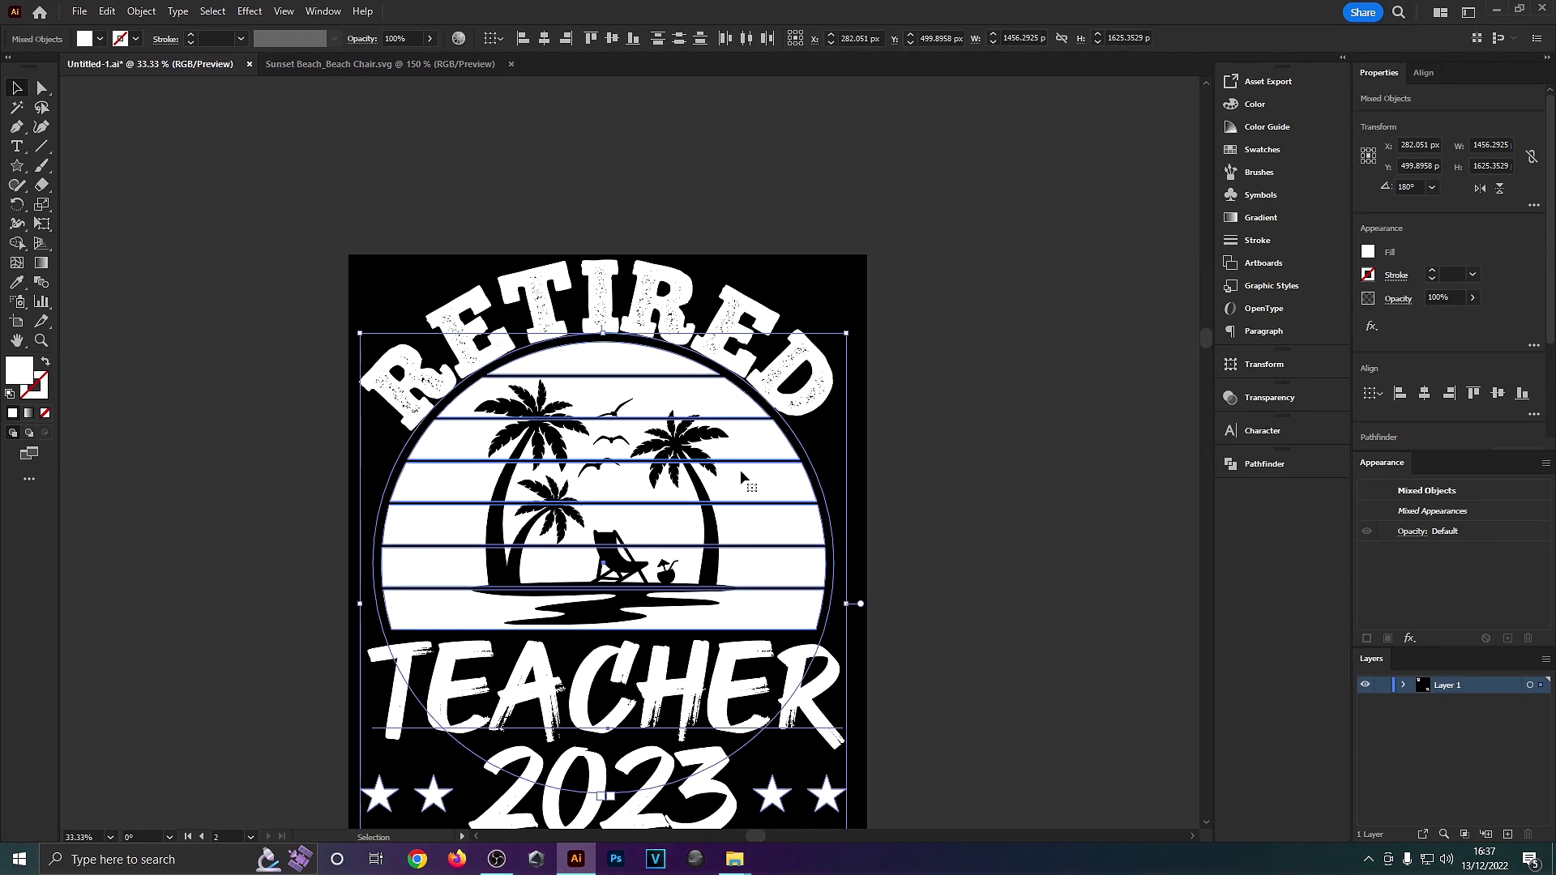
{"action": "scroll", "coordinate": [760, 509], "scroll_direction": "down", "scroll_amount": 3}
{"action": "scroll", "coordinate": [760, 508], "scroll_direction": "right", "scroll_amount": 1}
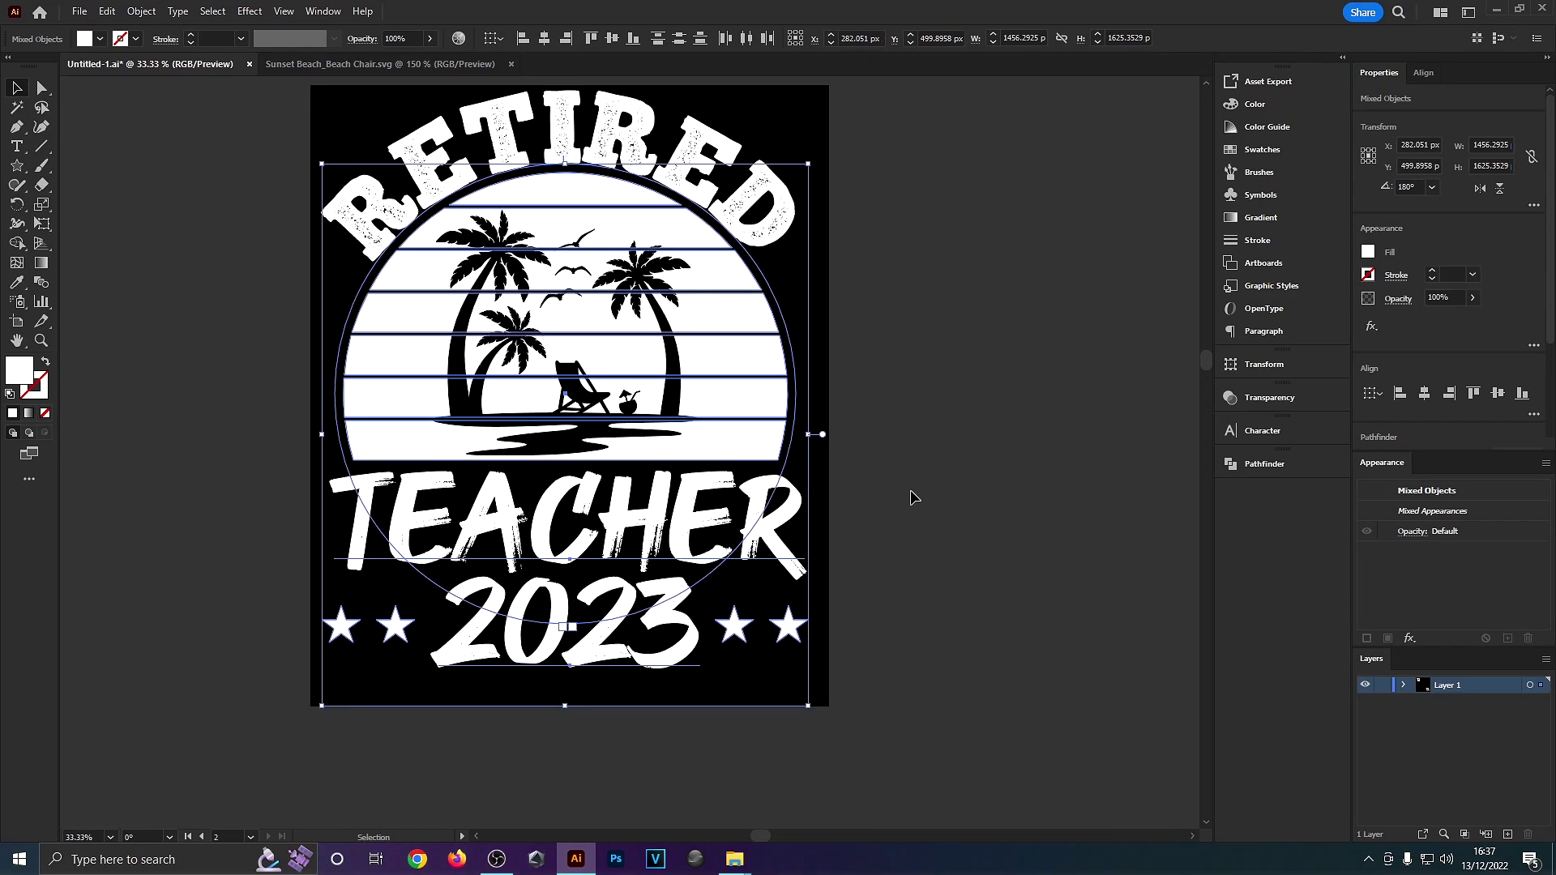
{"action": "left_click_drag", "start_coordinate": [643, 557], "coordinate": [644, 570]}
{"action": "left_click", "coordinate": [965, 407]}
{"action": "left_click_drag", "start_coordinate": [933, 305], "coordinate": [913, 367]}
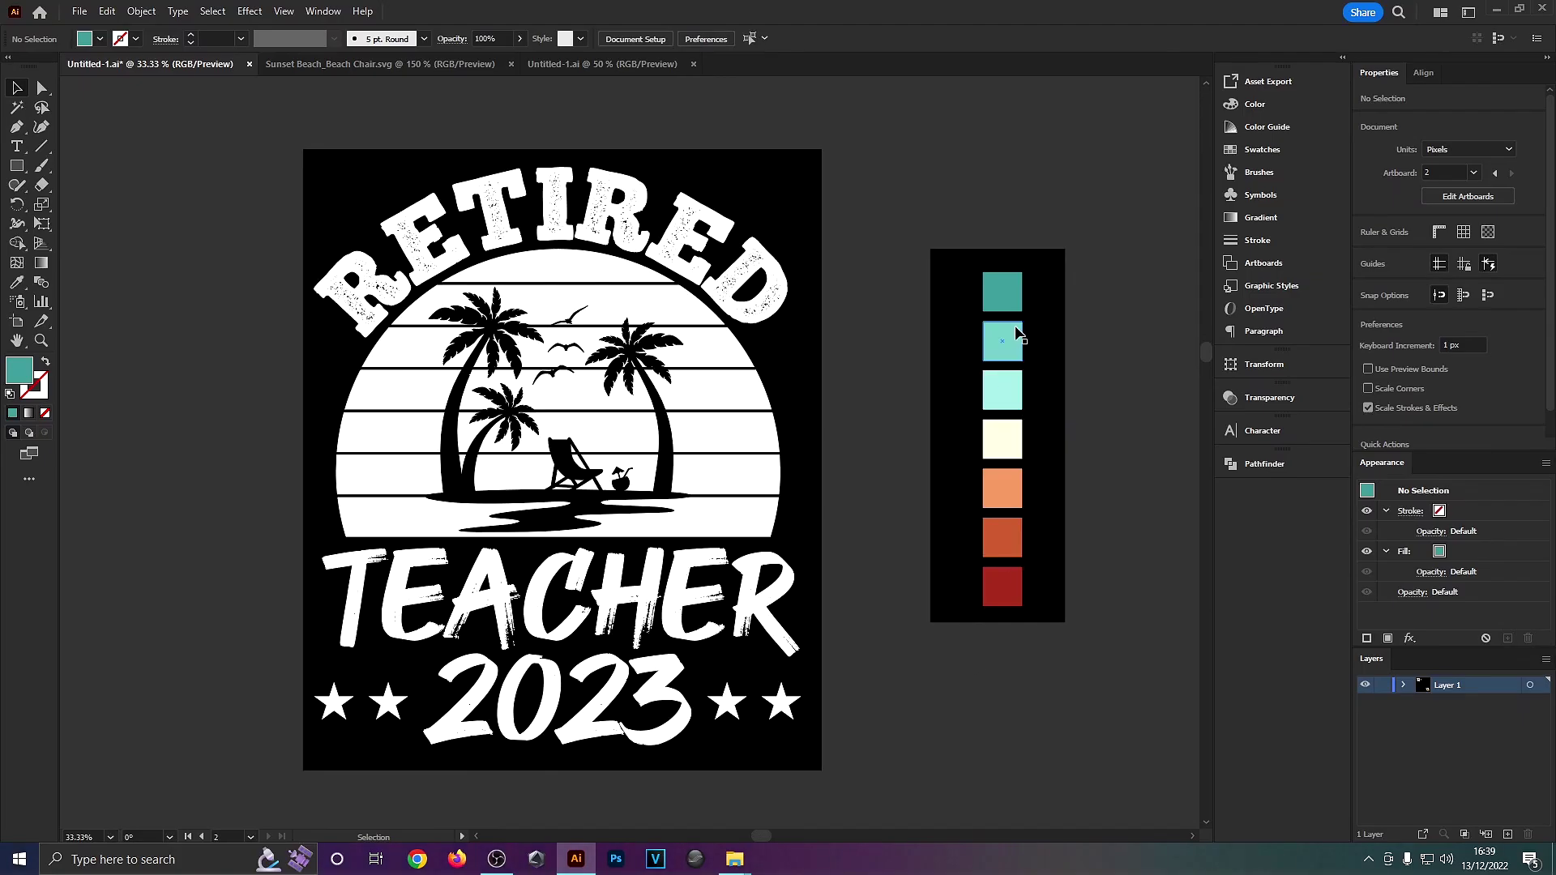
- Color the top three sun stripes with the palette's dark teal, medium teal and pale aqua, from top to bottom, using the Eyedropper
{"action": "key", "text": "i"}
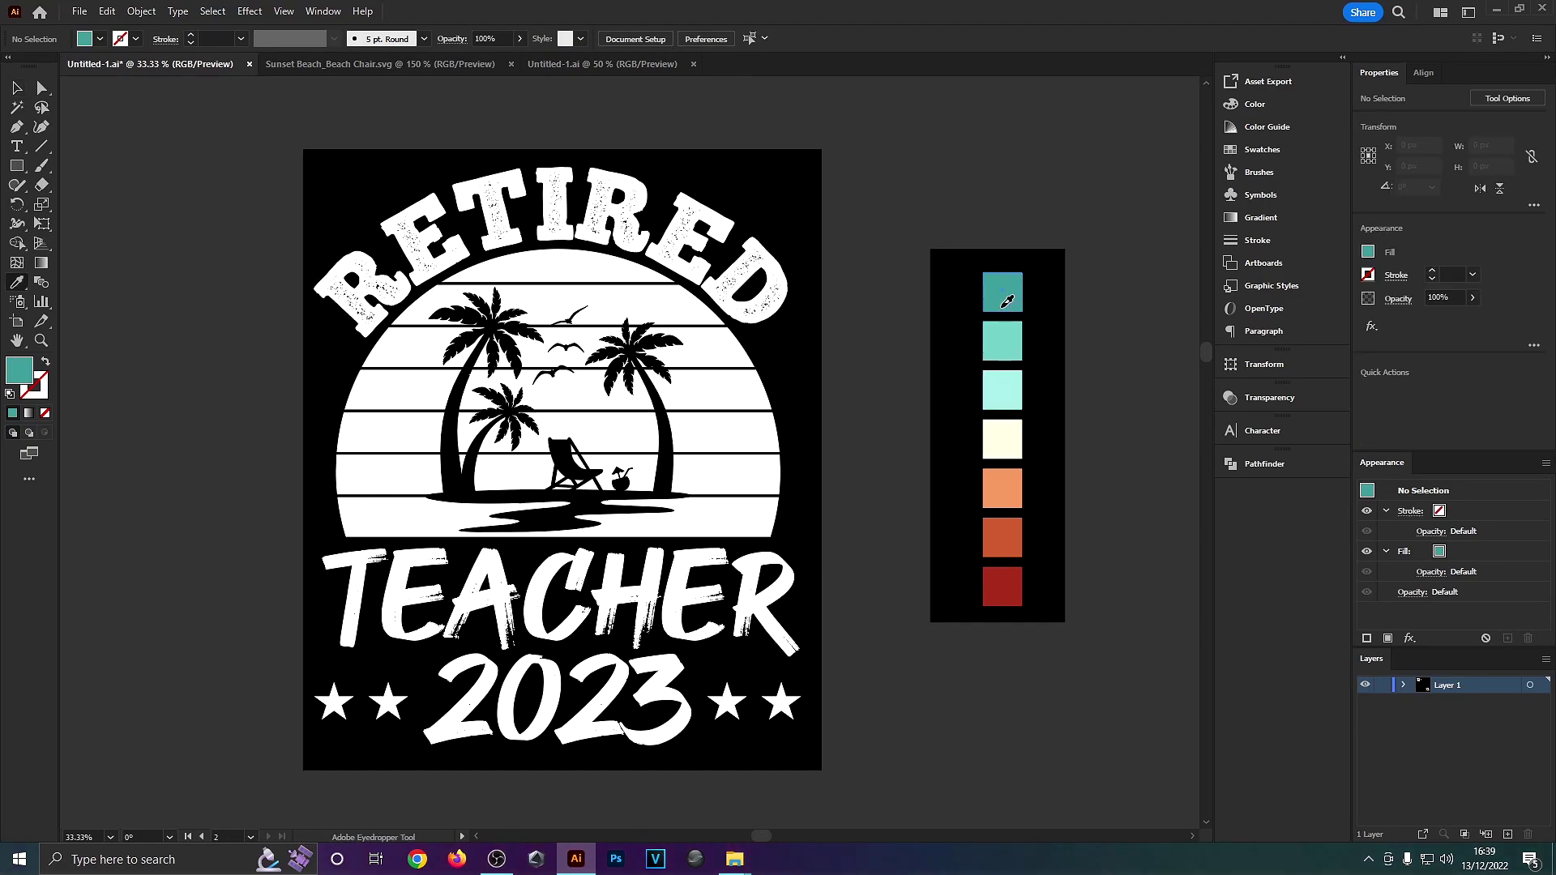
{"action": "left_click", "coordinate": [1000, 298]}
{"action": "left_click", "coordinate": [558, 259], "text": "alt"}
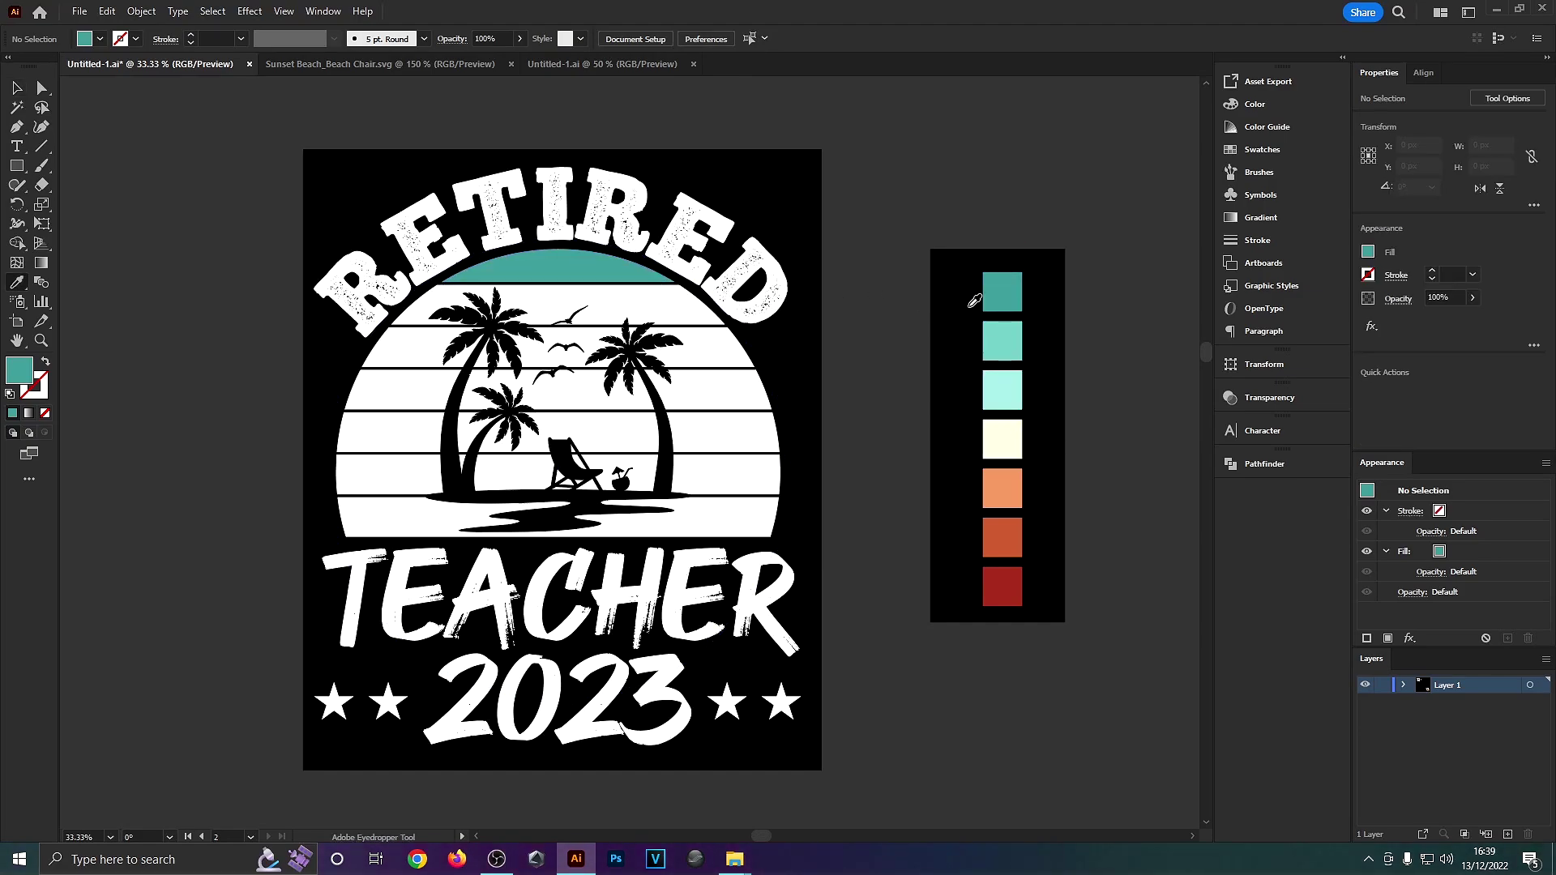
{"action": "left_click", "coordinate": [584, 305], "text": "alt"}
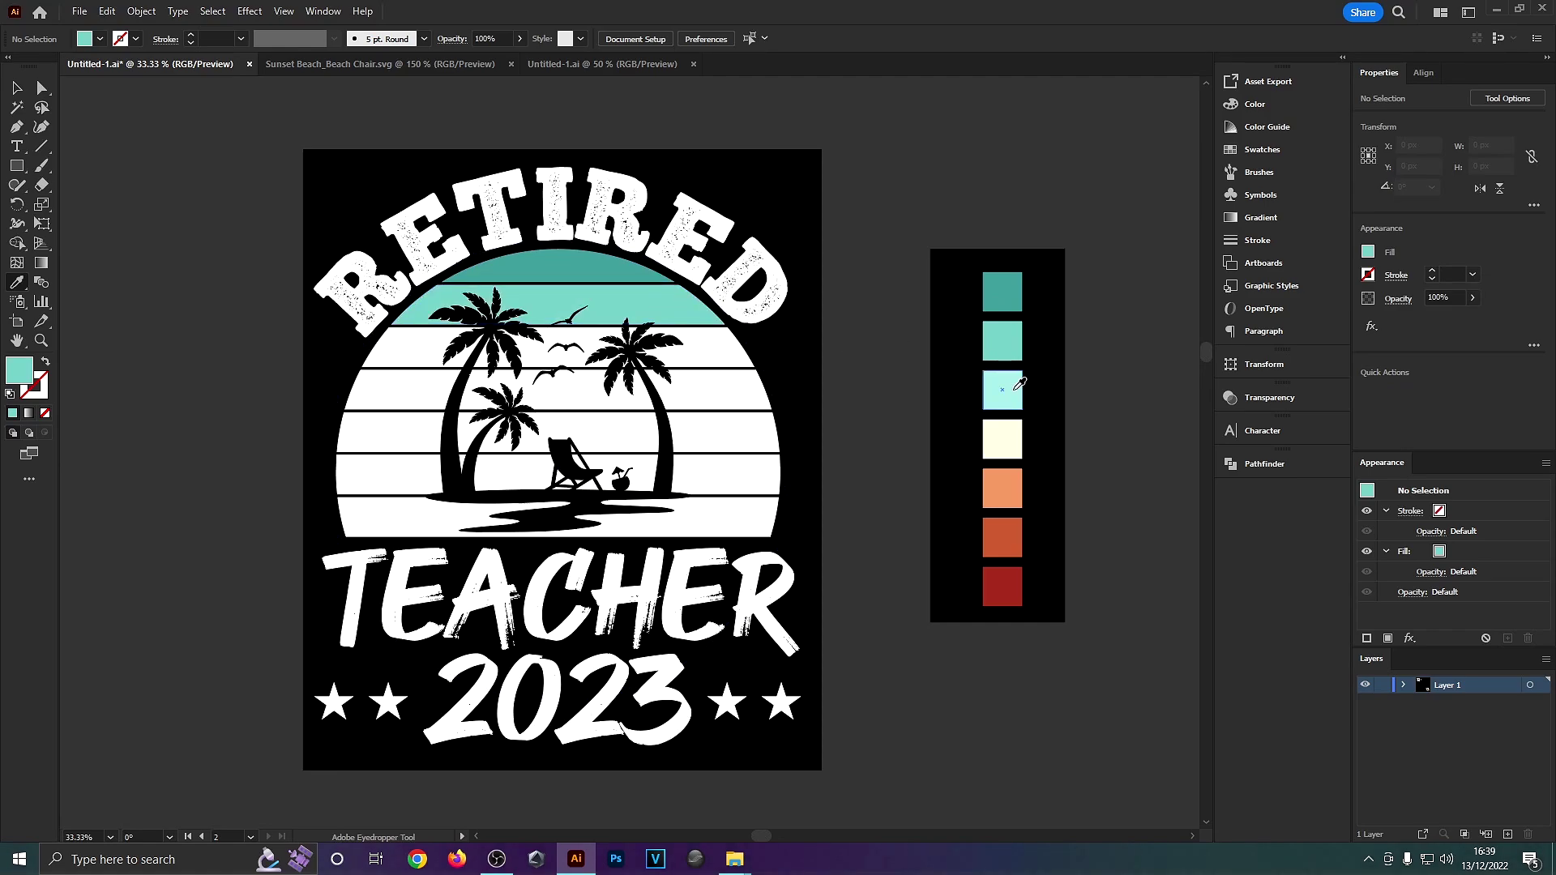
{"action": "left_click", "coordinate": [1002, 390]}
{"action": "left_click", "coordinate": [713, 348], "text": "alt"}
- Color the remaining four sun stripes with the palette's cream, light orange, burnt orange and dark red, from top to bottom
{"action": "left_click", "coordinate": [1000, 438]}
{"action": "left_click", "coordinate": [716, 391], "text": "alt"}
{"action": "left_click", "coordinate": [1002, 486]}
{"action": "left_click", "coordinate": [713, 433], "text": "alt"}
{"action": "left_click", "coordinate": [1003, 537]}
{"action": "left_click", "coordinate": [713, 474], "text": "alt"}
{"action": "left_click", "coordinate": [1002, 587]}
{"action": "left_click", "coordinate": [717, 501], "text": "alt"}
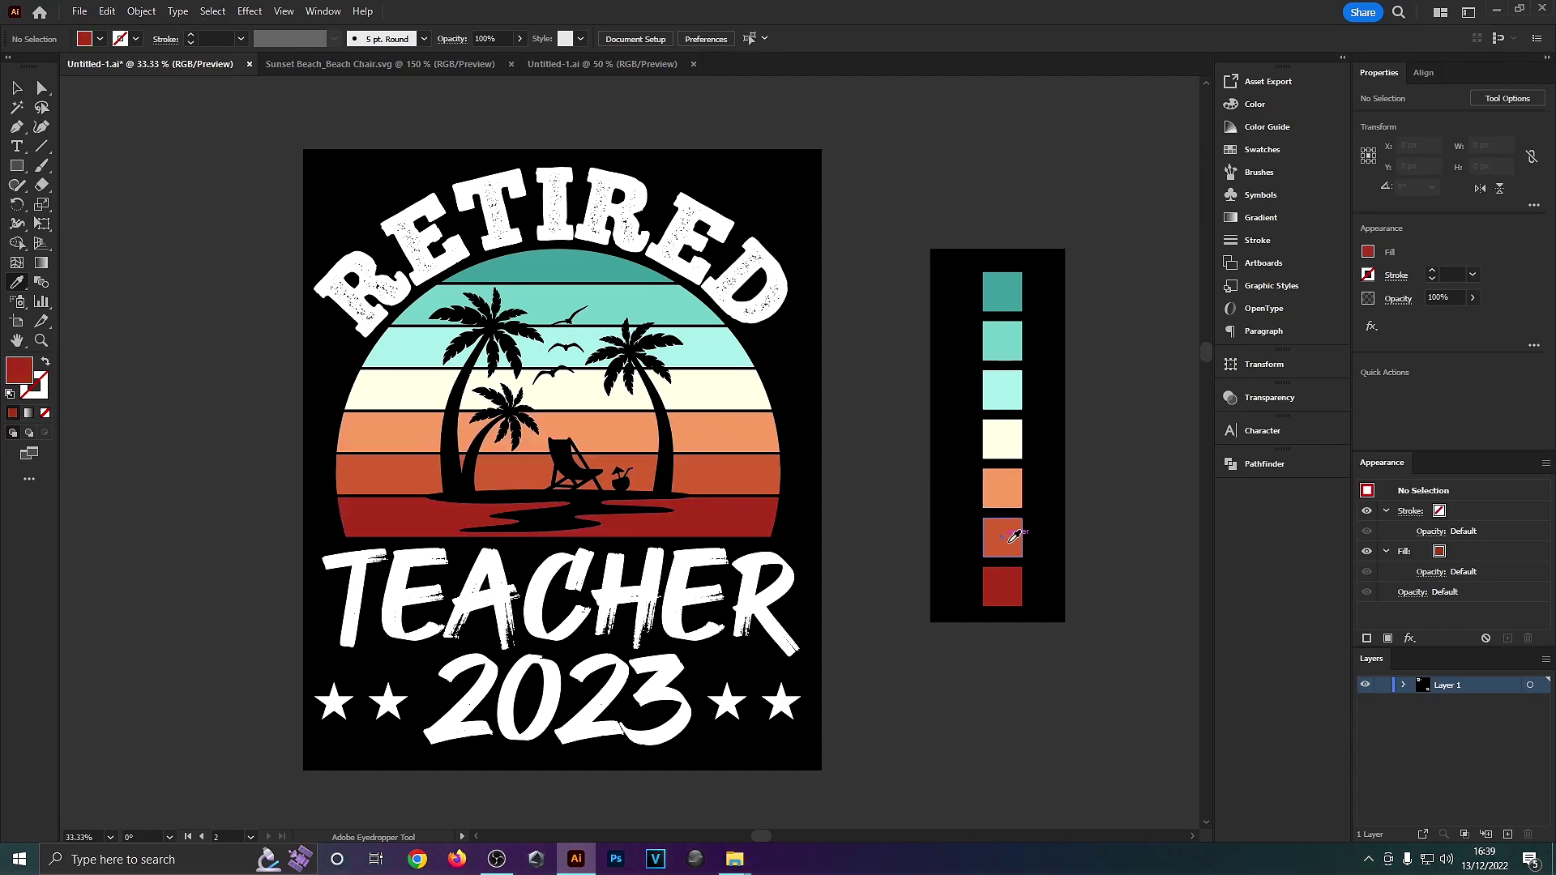
- Color the two outer stars dark red and the two inner stars burnt orange with samples from the palette
{"action": "scroll", "coordinate": [892, 535], "scroll_direction": "down", "scroll_amount": 3}
{"action": "left_click", "coordinate": [757, 604]}
{"action": "left_click", "coordinate": [984, 484]}
{"action": "left_click", "coordinate": [763, 601], "text": "alt"}
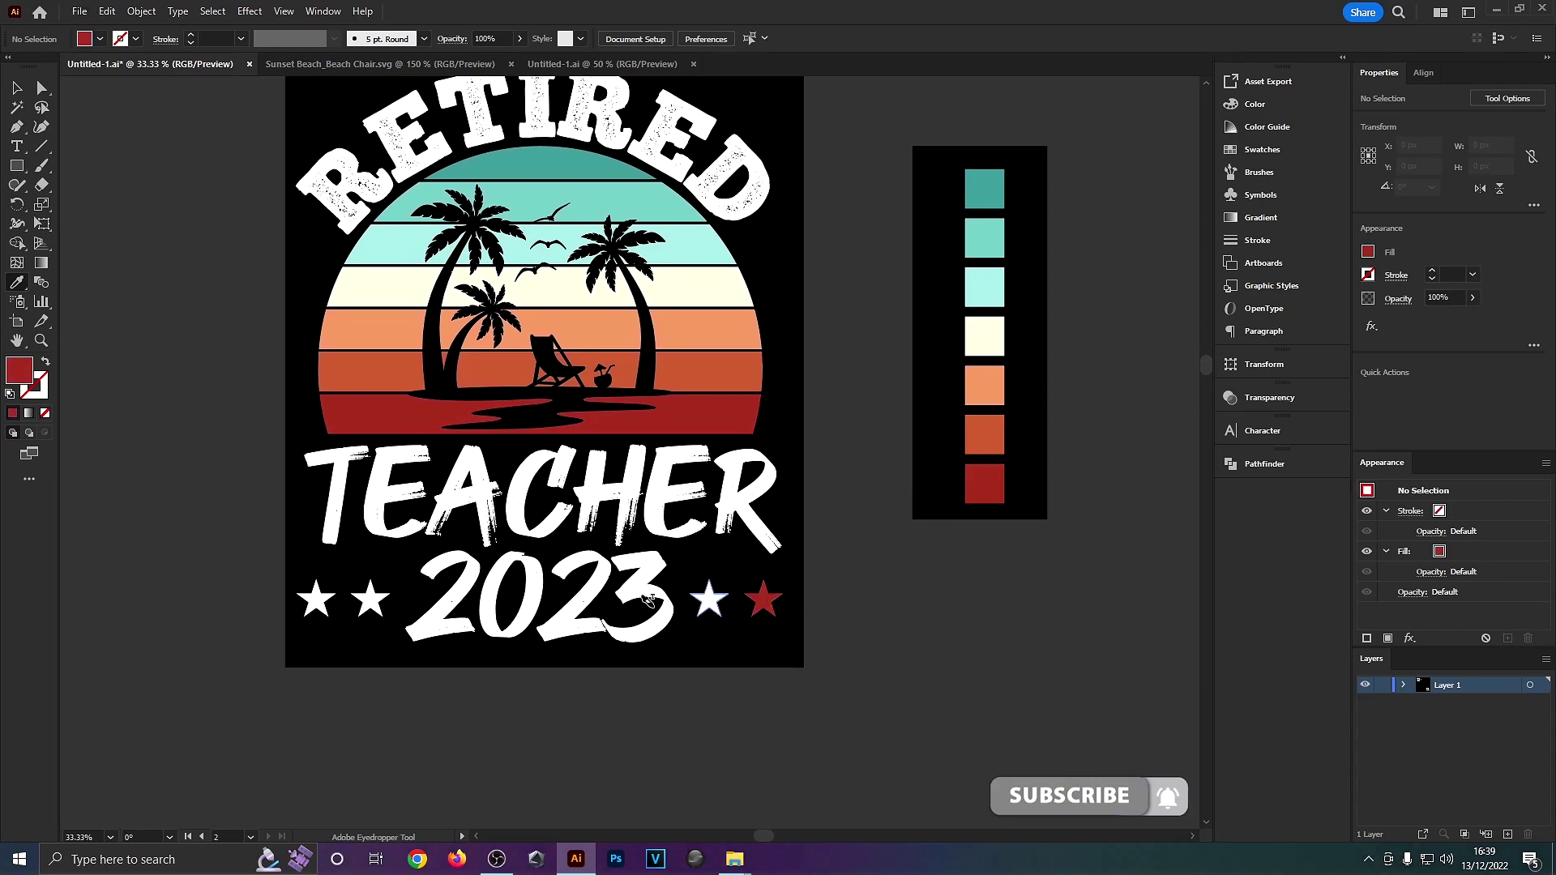
{"action": "left_click", "coordinate": [305, 584], "text": "alt"}
{"action": "left_click", "coordinate": [984, 436]}
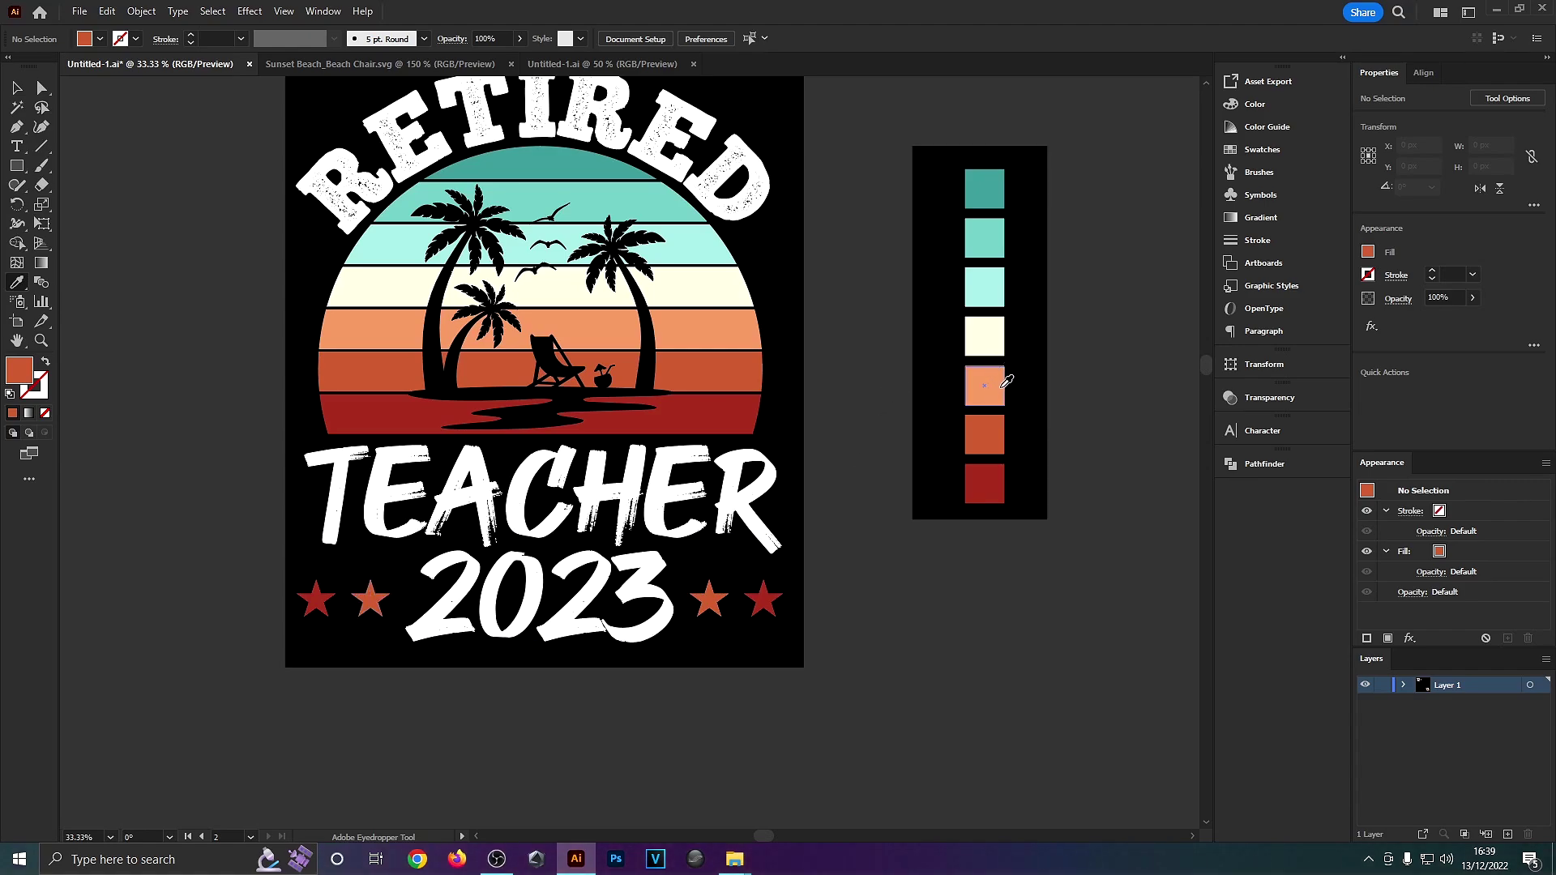
- Recolor the 2023 text with the palette's light orange
{"action": "left_click", "coordinate": [654, 582], "text": "alt"}
{"action": "key", "text": "ctrl+z"}
{"action": "left_click", "coordinate": [11, 91]}
{"action": "left_click", "coordinate": [577, 599]}
{"action": "key", "text": "i"}
{"action": "left_click", "coordinate": [981, 385]}
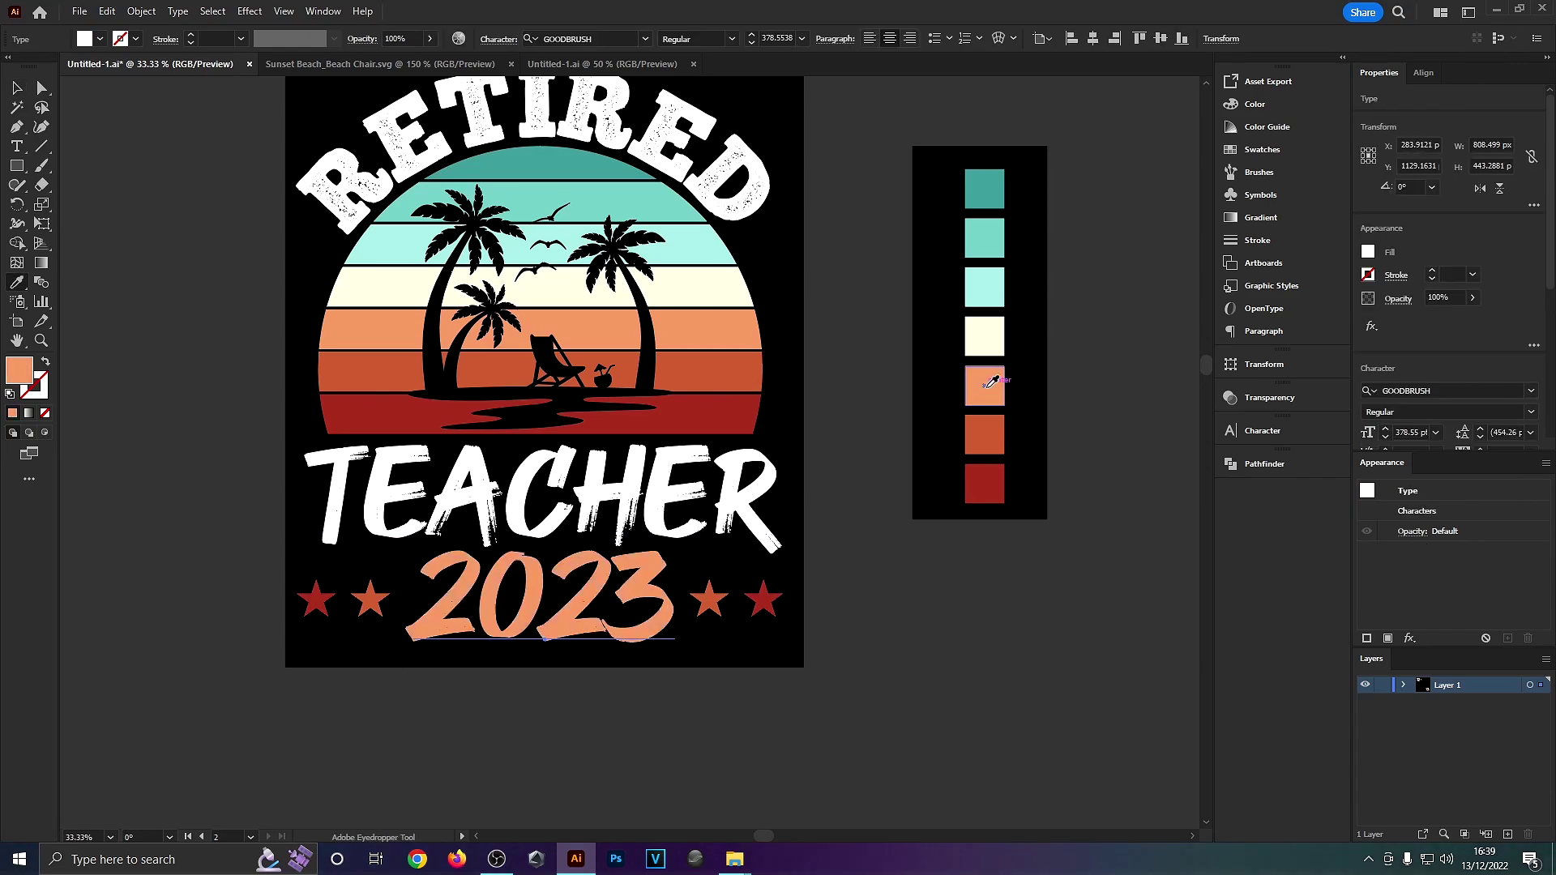
- Recolor the TEACHER text with the palette's cream
{"action": "left_click", "coordinate": [13, 88]}
{"action": "left_click", "coordinate": [749, 549]}
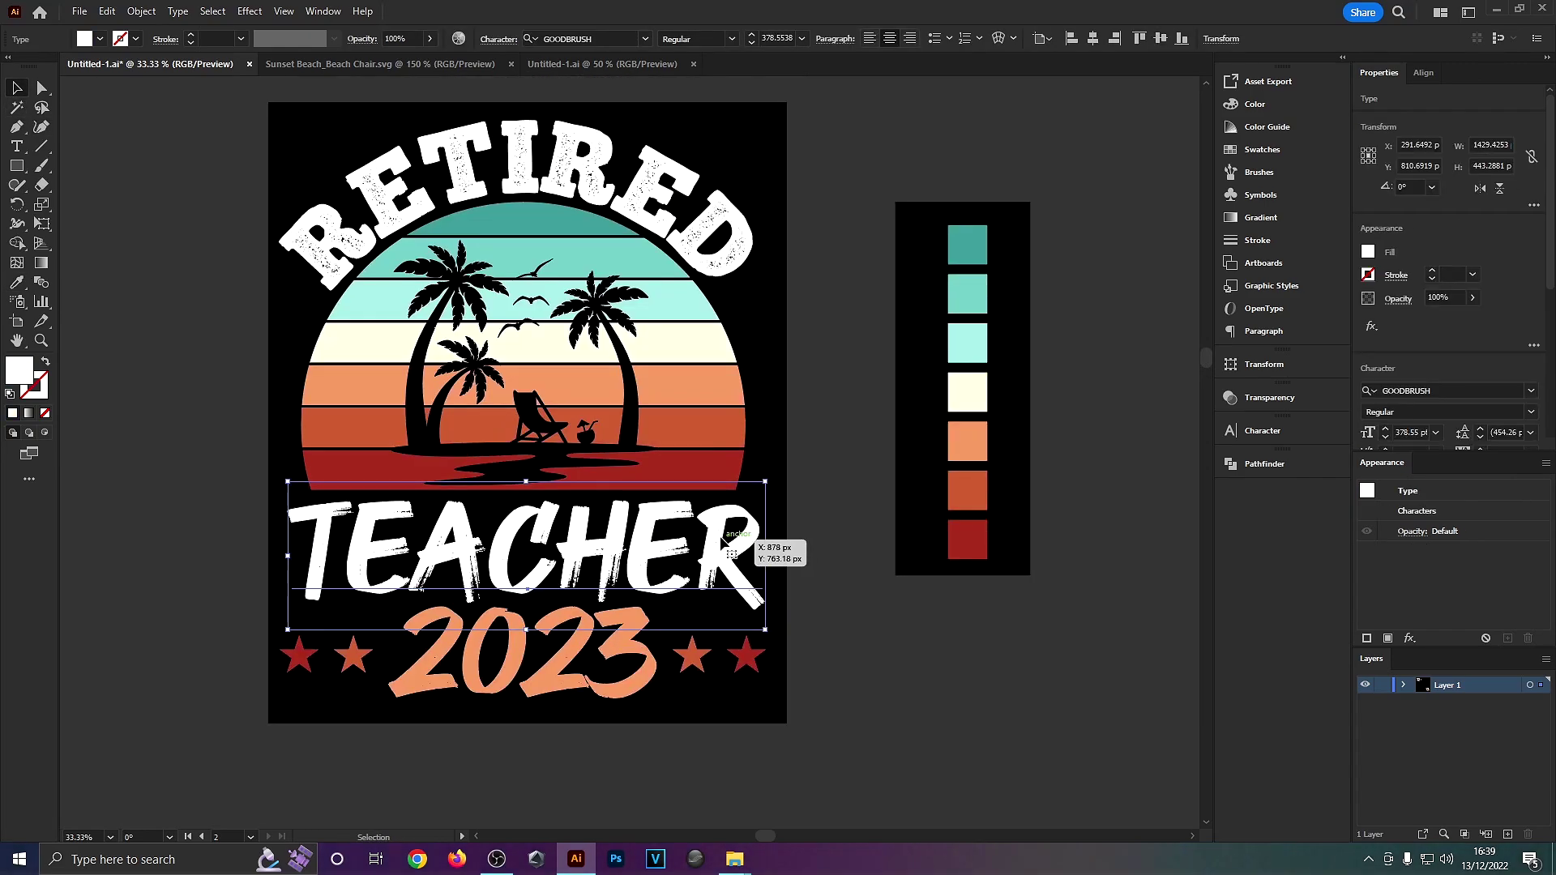
{"action": "key", "text": "i"}
{"action": "left_click", "coordinate": [995, 381]}
- Recolor the curved RETIRED text with the palette's cream and deselect it
{"action": "left_click", "coordinate": [17, 88]}
{"action": "left_click", "coordinate": [500, 158]}
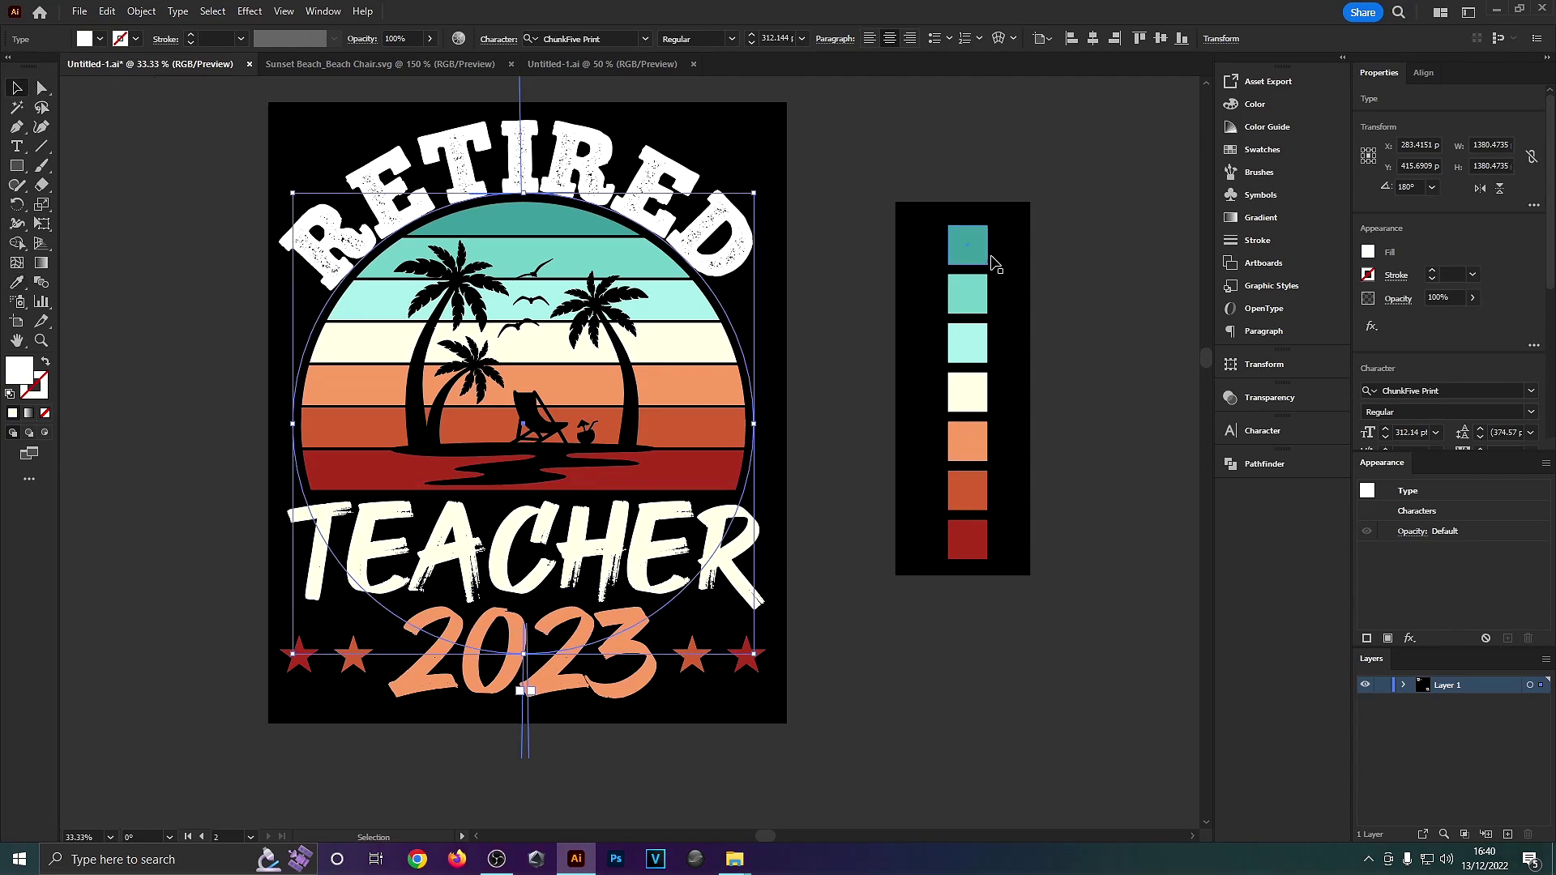
{"action": "key", "text": "i"}
{"action": "left_click", "coordinate": [990, 389]}
{"action": "left_click", "coordinate": [19, 85]}
{"action": "left_click", "coordinate": [872, 228]}
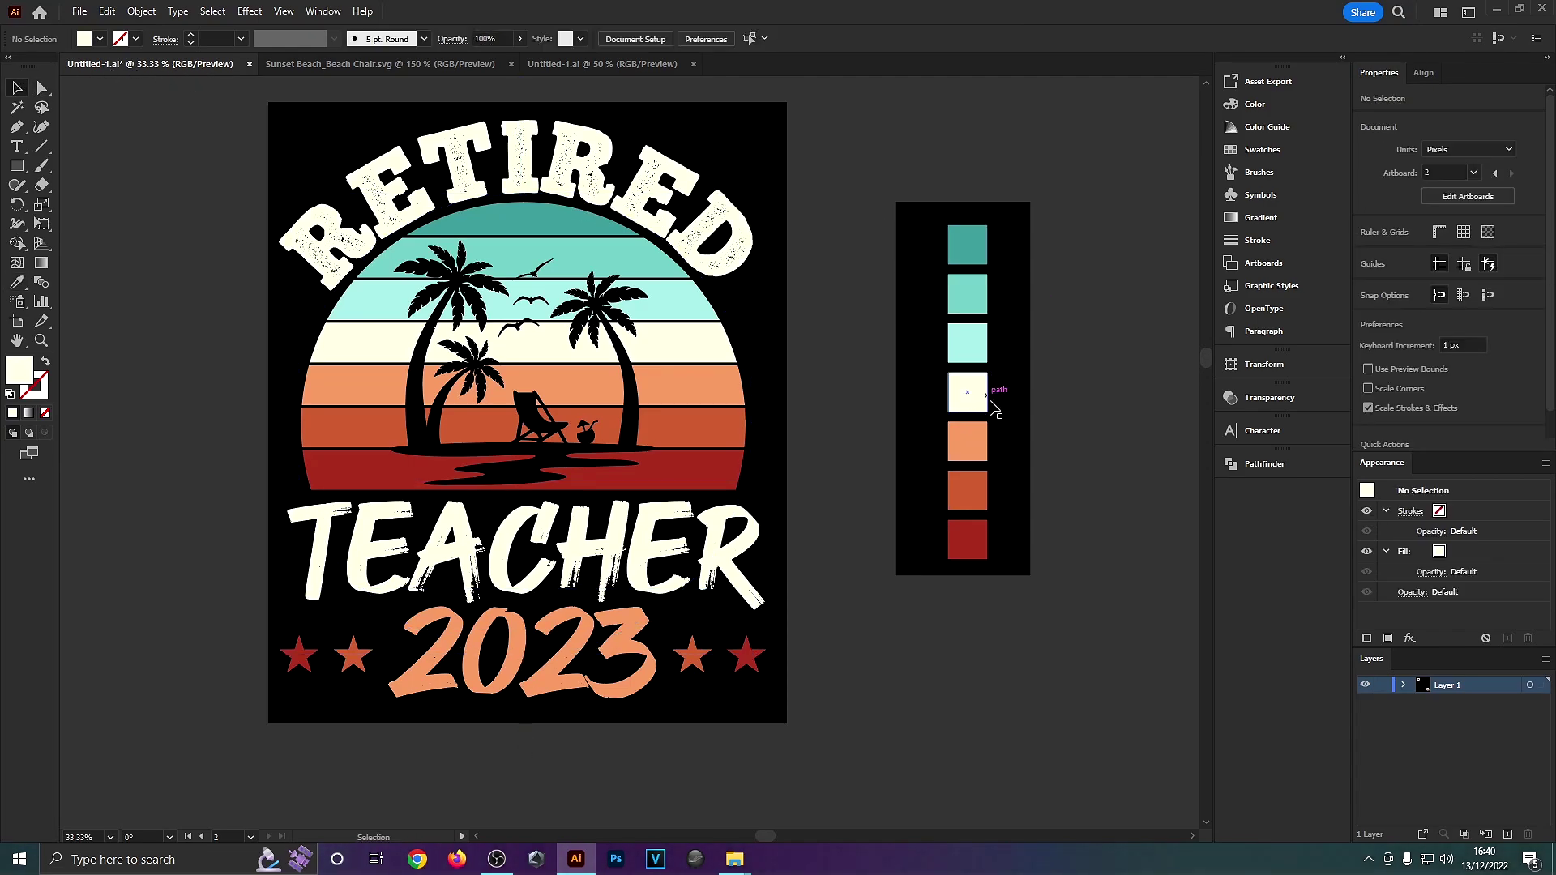
- Try the palette's dark teal as the color of the curved RETIRED text and check it against the whole design
{"action": "scroll", "coordinate": [873, 361], "scroll_direction": "up", "scroll_amount": 1}
{"action": "scroll", "coordinate": [873, 359], "scroll_direction": "down", "scroll_amount": 2}
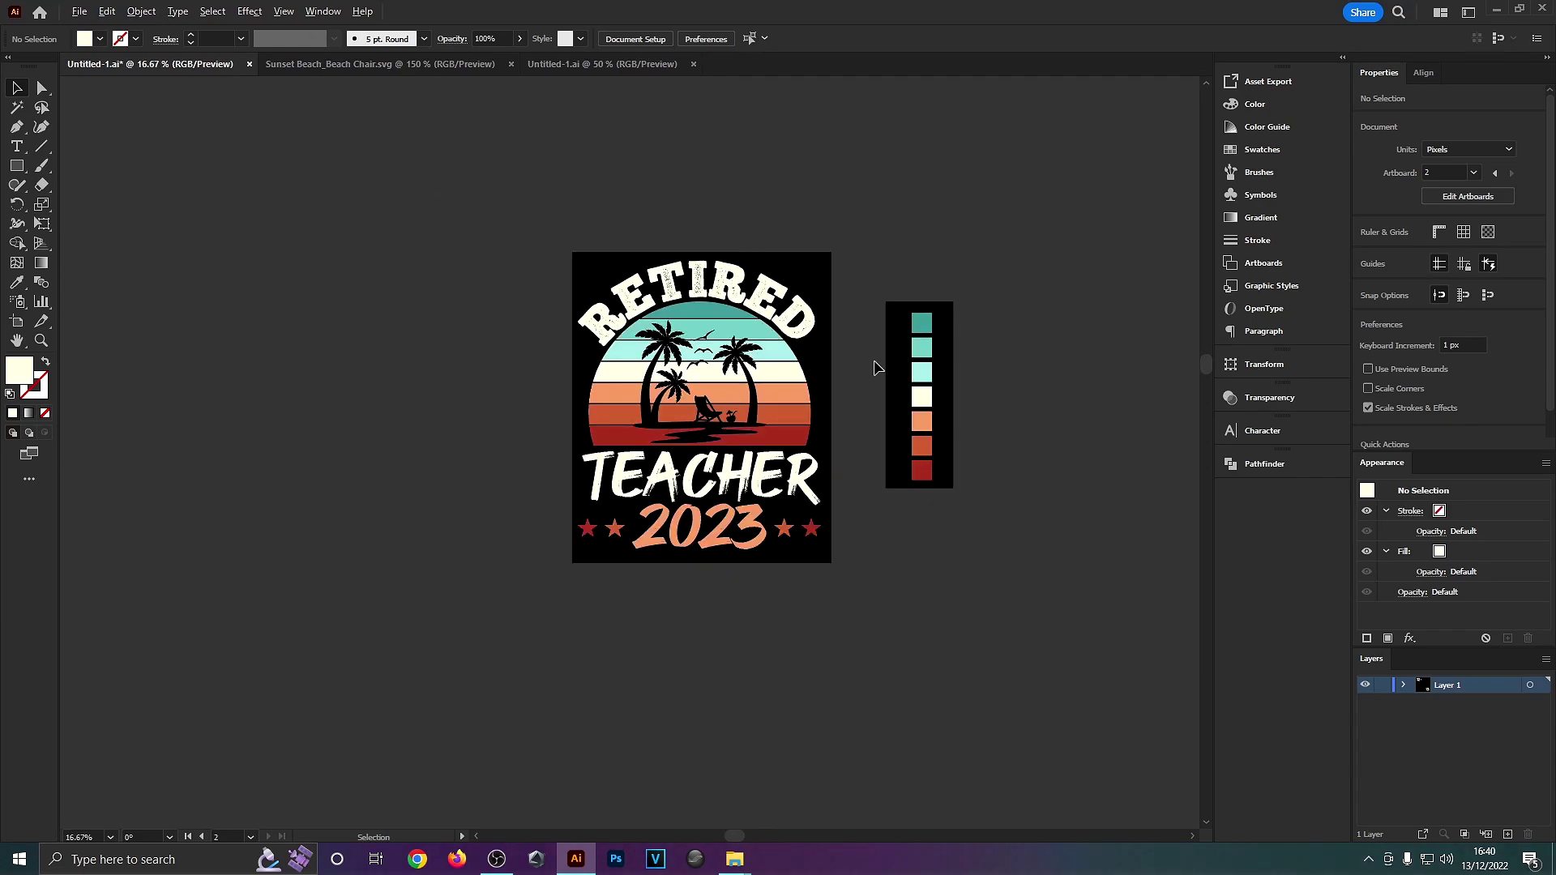
{"action": "scroll", "coordinate": [859, 405], "scroll_direction": "up", "scroll_amount": 1}
{"action": "left_click", "coordinate": [772, 257]}
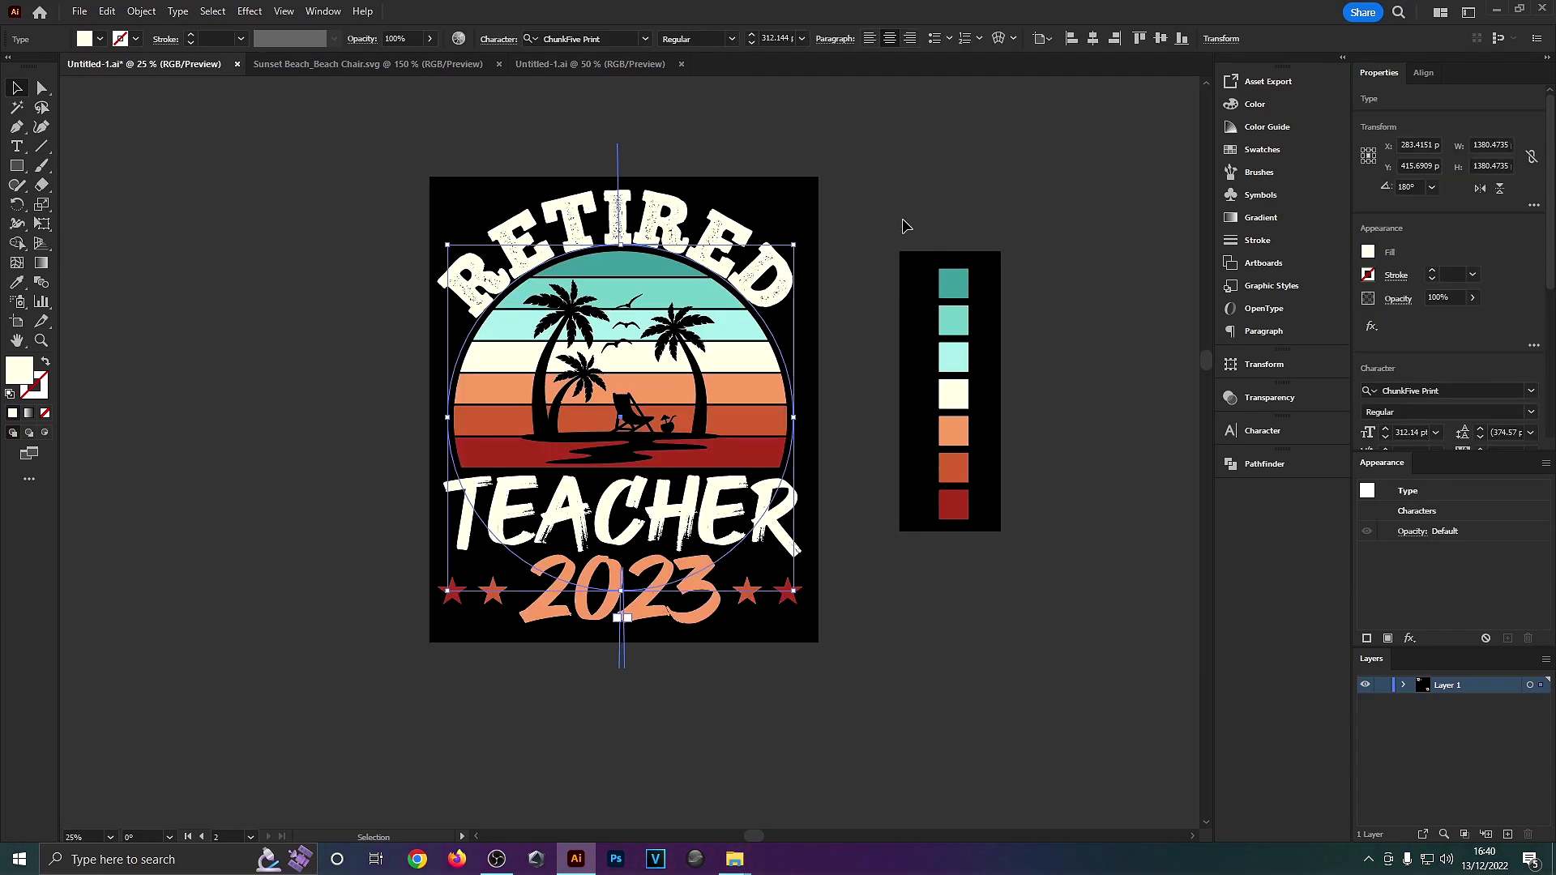
{"action": "key", "text": "i"}
{"action": "left_click", "coordinate": [956, 279]}
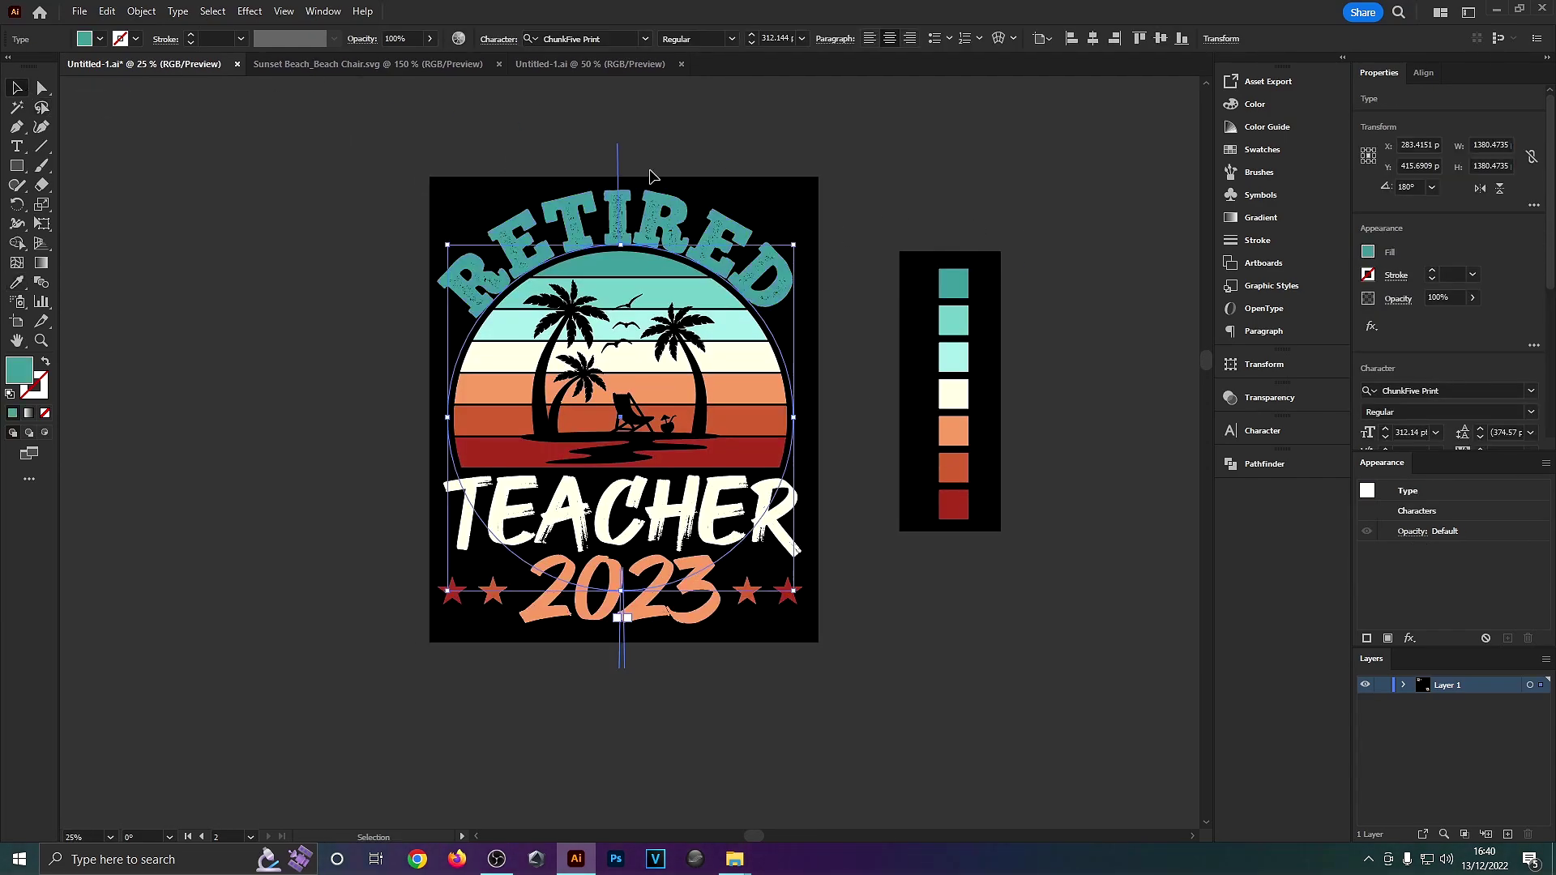
{"action": "left_click", "coordinate": [20, 88]}
{"action": "left_click", "coordinate": [871, 191]}
{"action": "scroll", "coordinate": [870, 188], "scroll_direction": "down", "scroll_amount": 2}
{"action": "left_click_drag", "start_coordinate": [916, 291], "coordinate": [867, 358]}
{"action": "scroll", "coordinate": [831, 356], "scroll_direction": "up", "scroll_amount": 1}
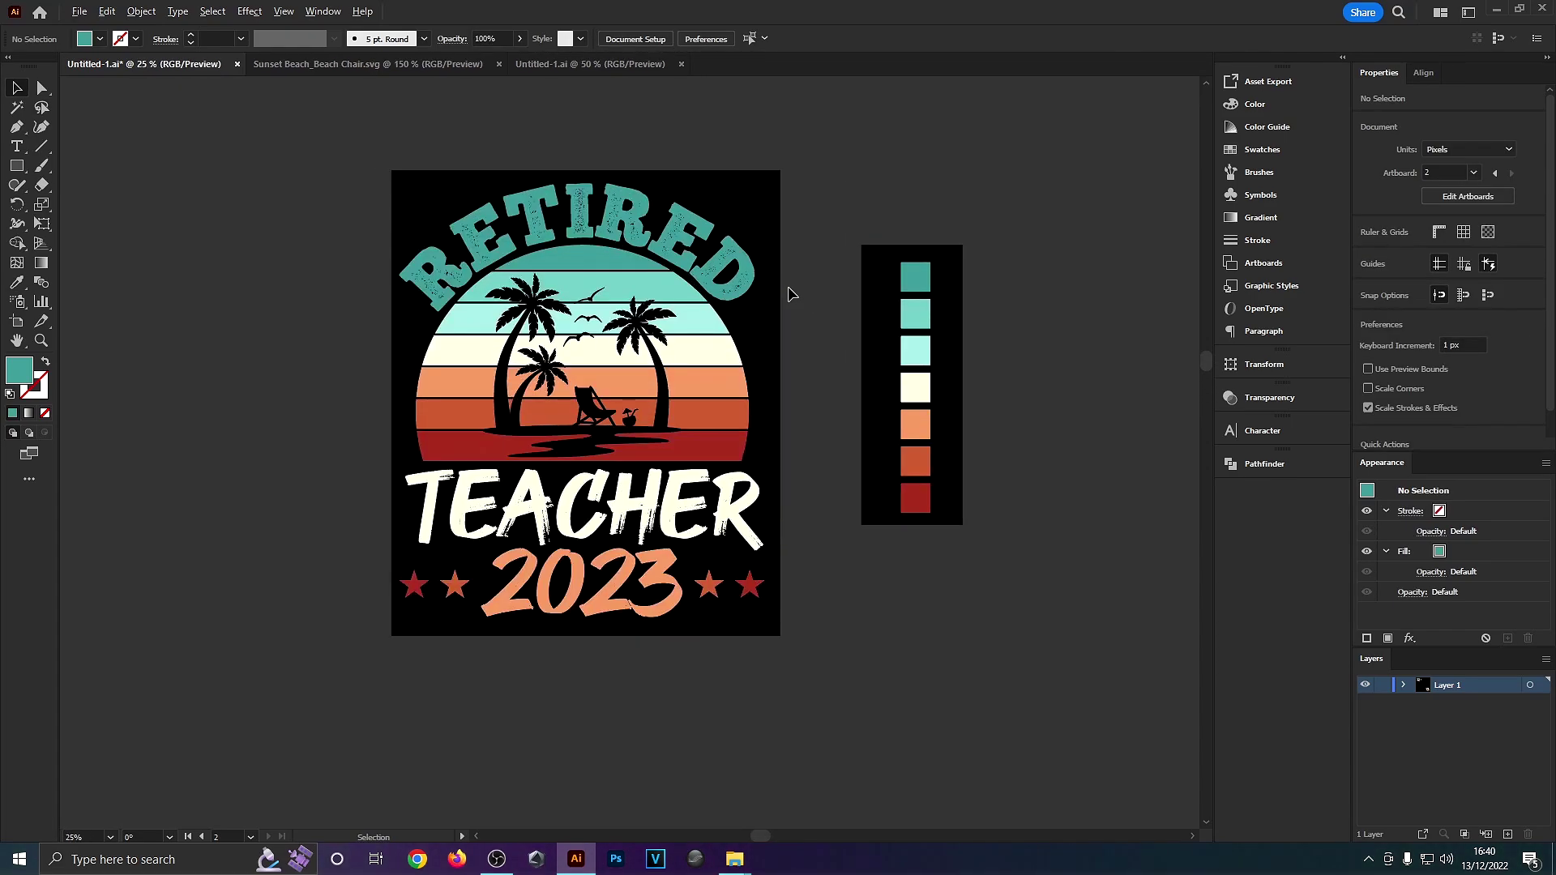
{"action": "scroll", "coordinate": [787, 291], "scroll_direction": "up", "scroll_amount": 1}
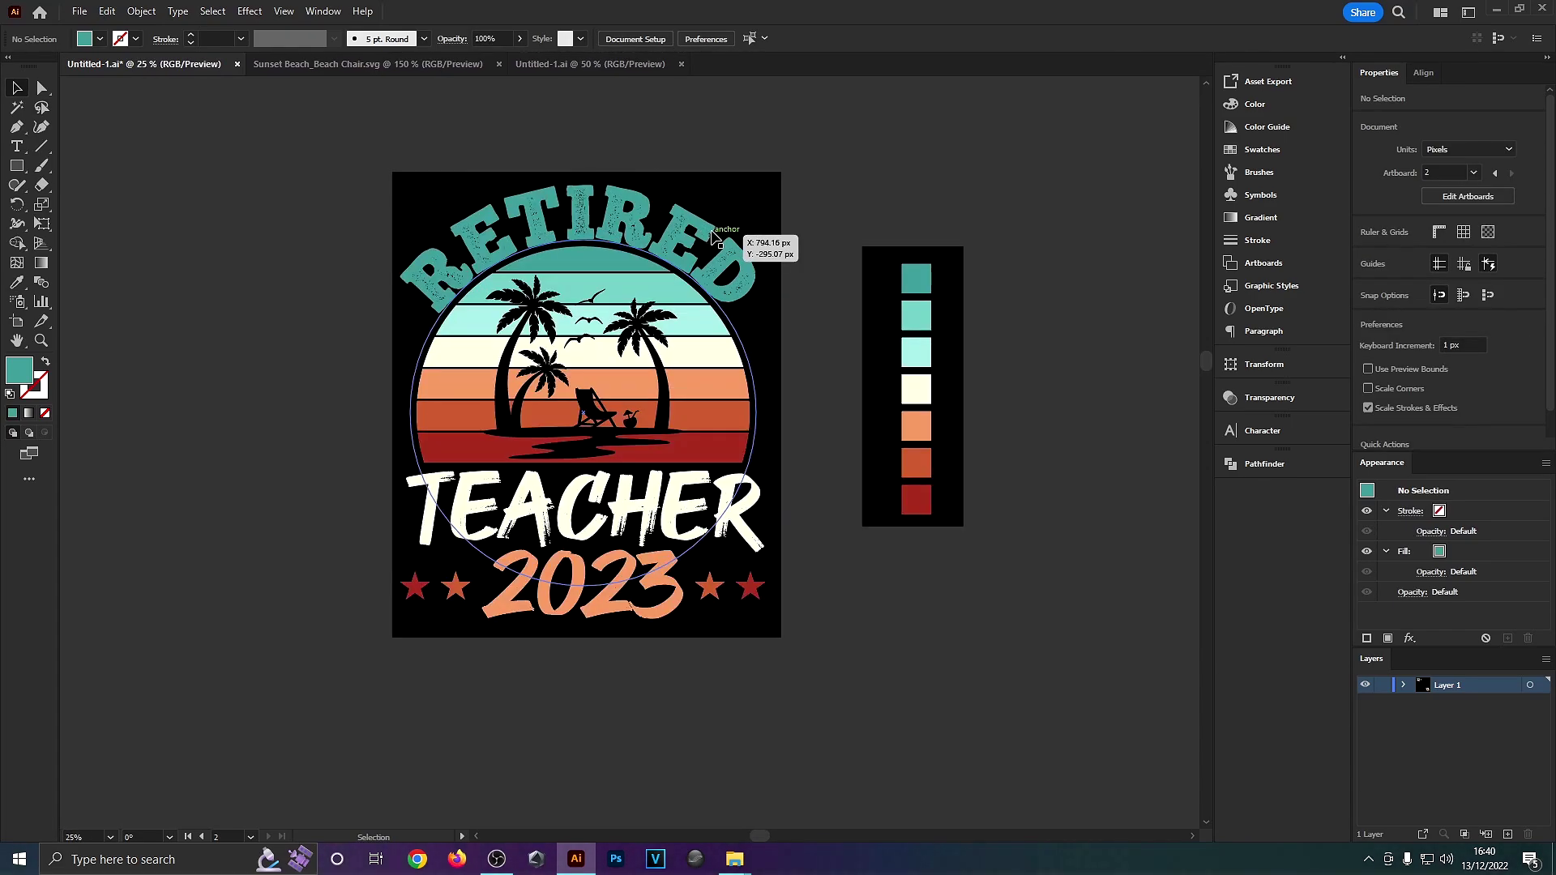
- Undo the teal recoloring of the curved RETIRED text
{"action": "key", "text": "ctrl+z"}
{"action": "left_click_drag", "start_coordinate": [810, 187], "coordinate": [767, 187]}
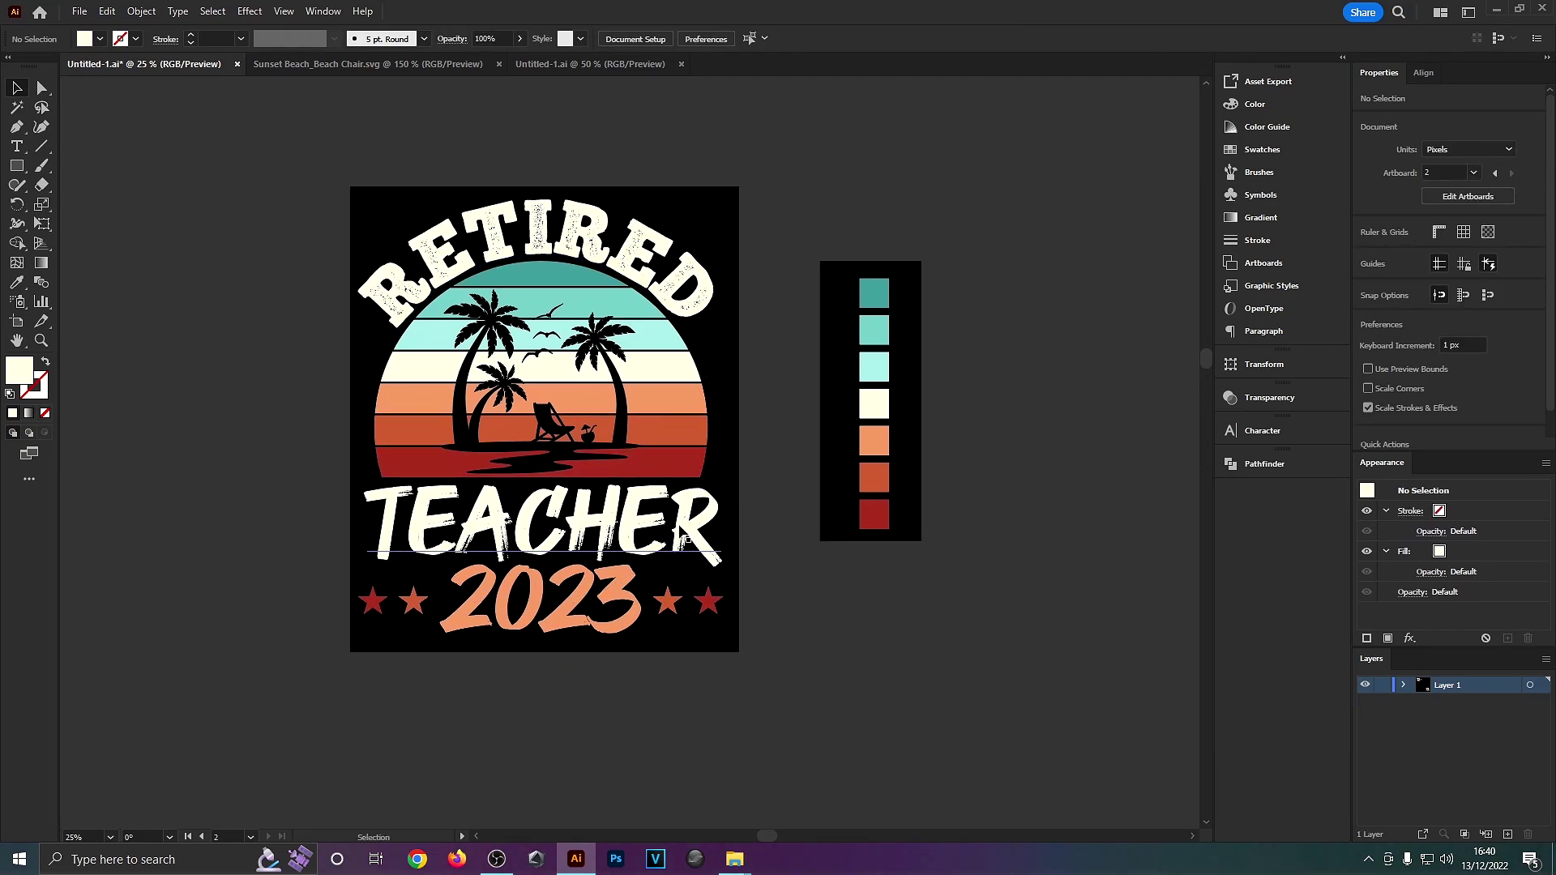
{"action": "scroll", "coordinate": [644, 527], "scroll_direction": "up", "scroll_amount": 1}
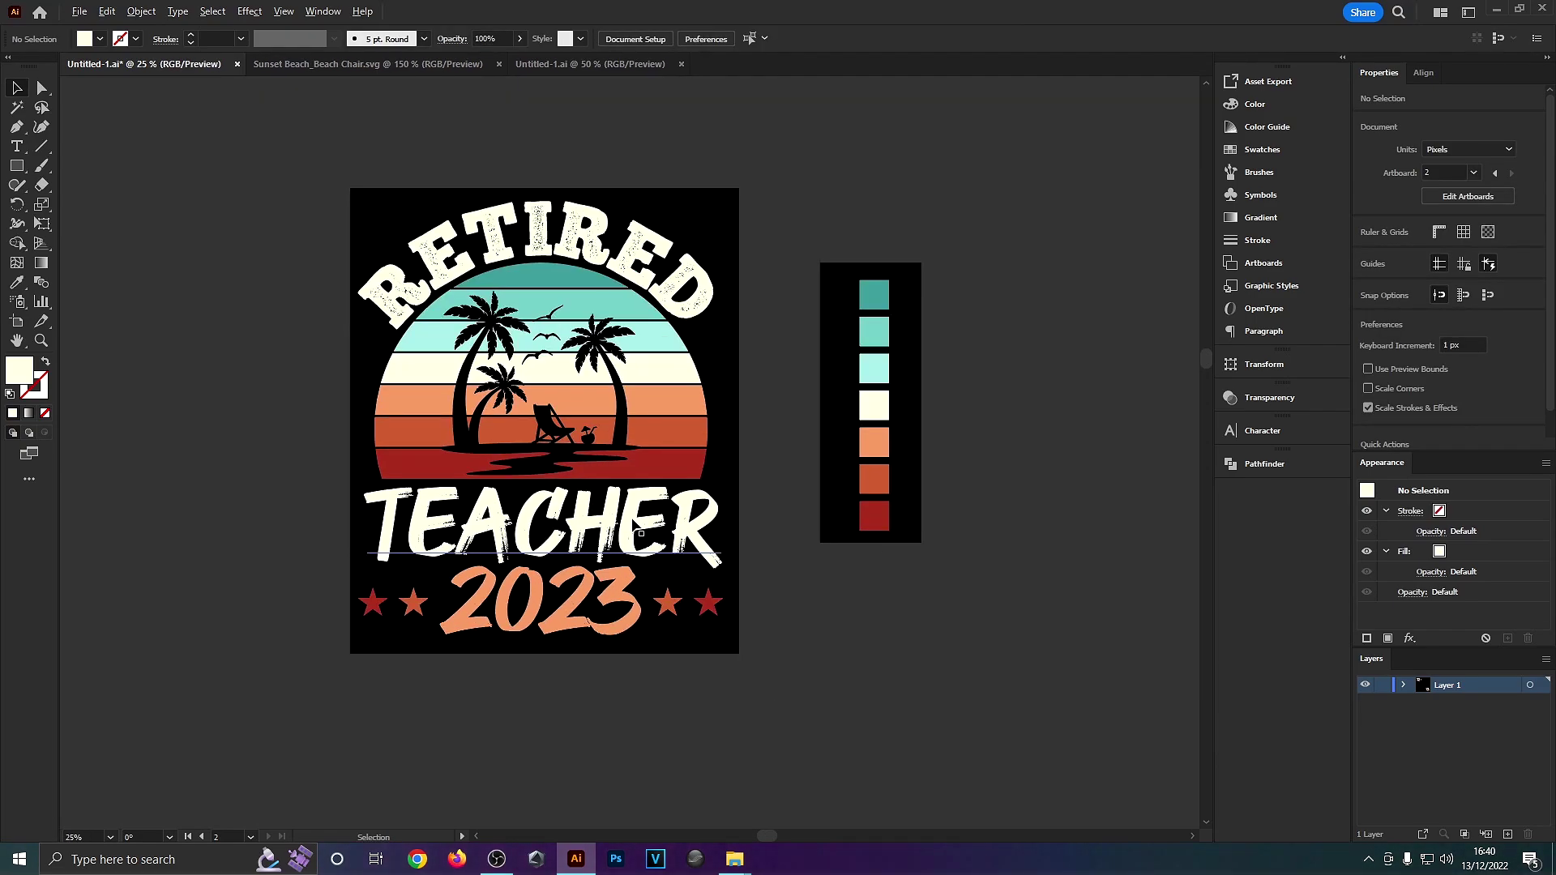